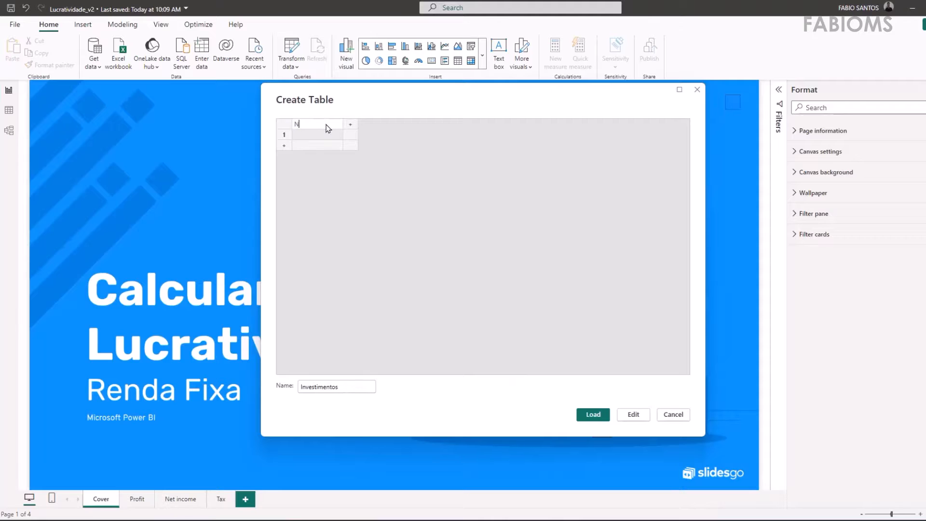
Name the table's first column Nome and fill its rows with Poupança, CDB 99% CDI and Tesouro.
text(me)
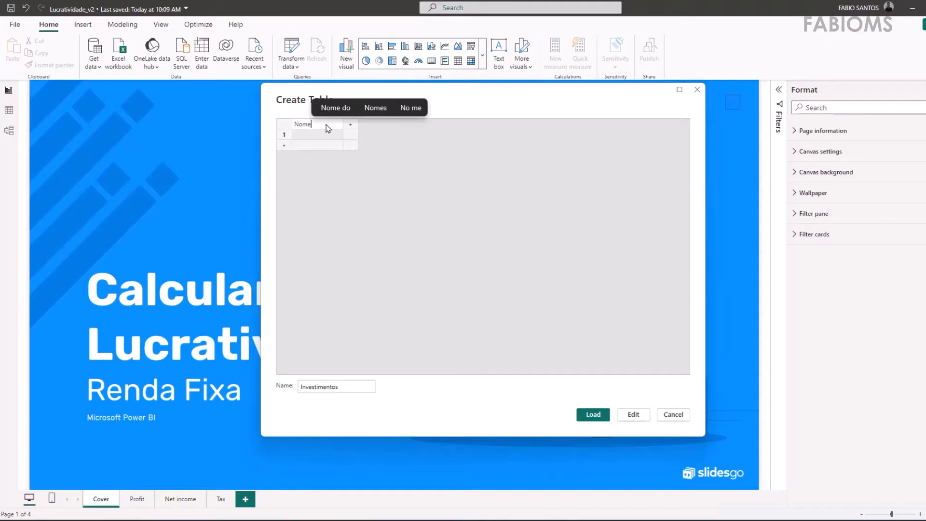
click(317, 138)
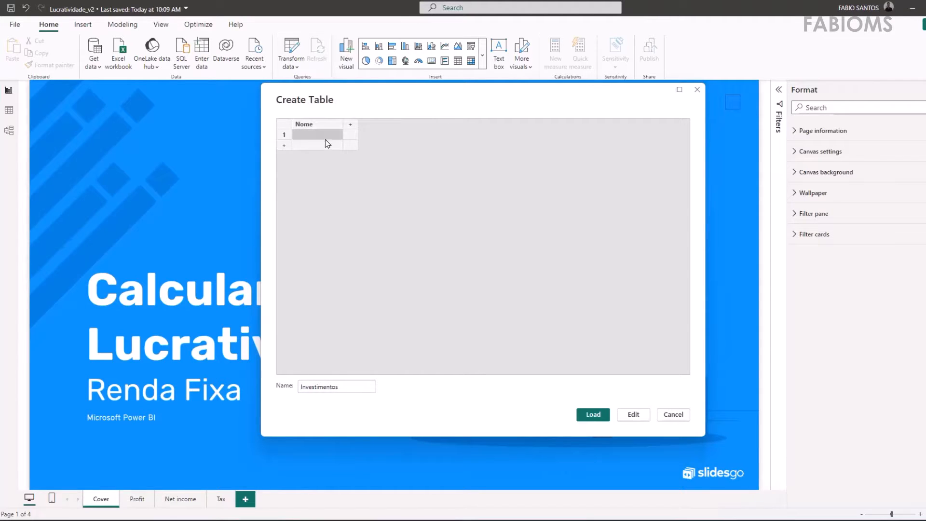
text(Poupança)
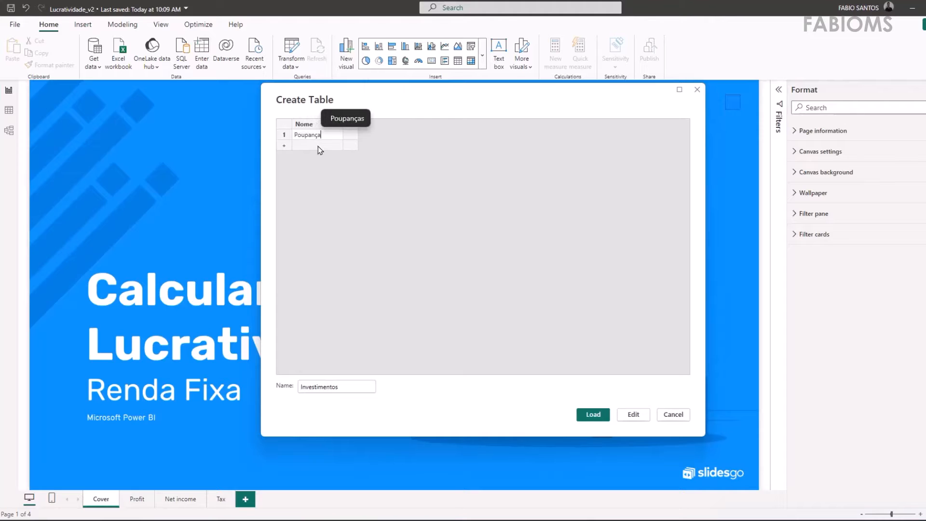
click(307, 148)
text(CDB 99% CD)
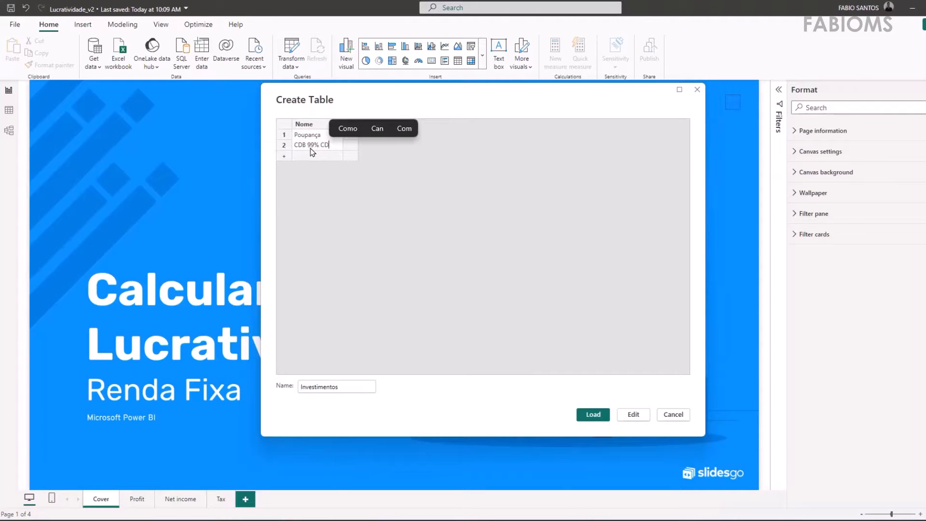
click(311, 155)
text(Tes)
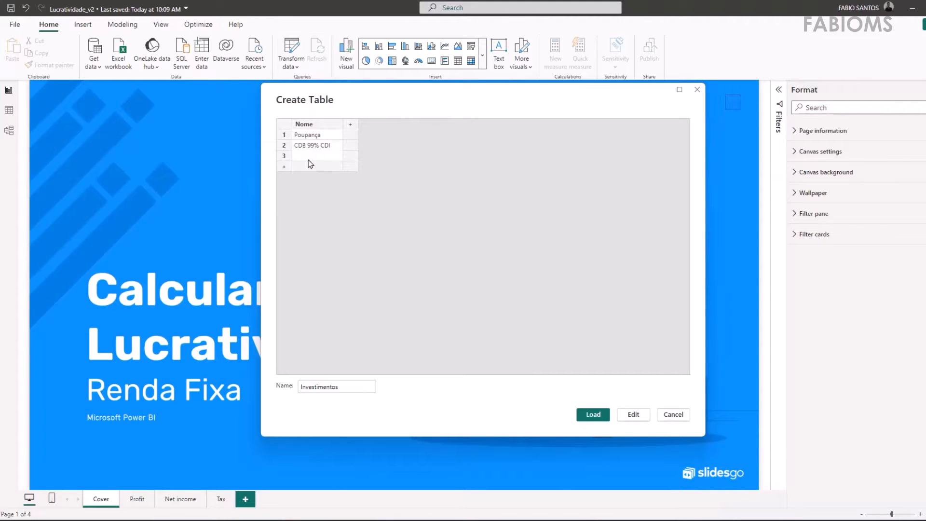
text(ouro)
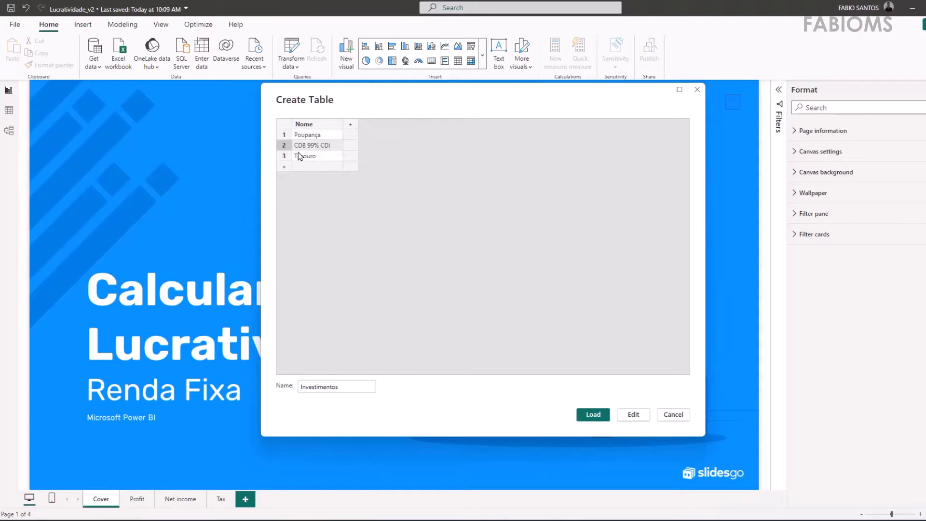
Add a second column to the table and name it Taxa Juros Anual.
click(350, 124)
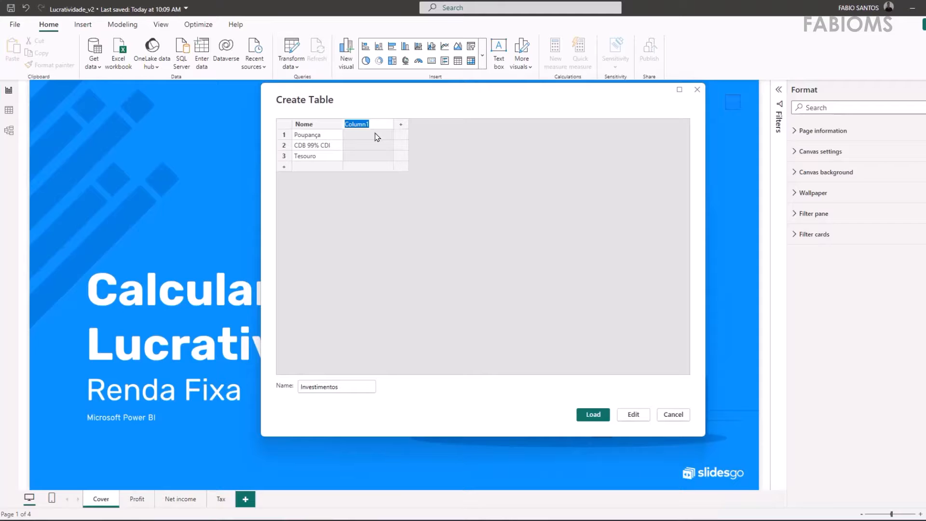
text(Ta)
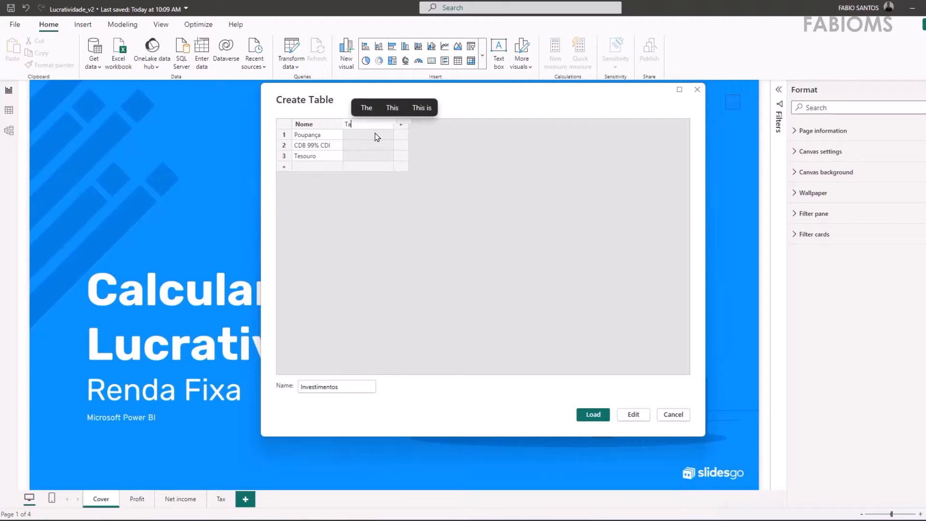
text(xa Juros)
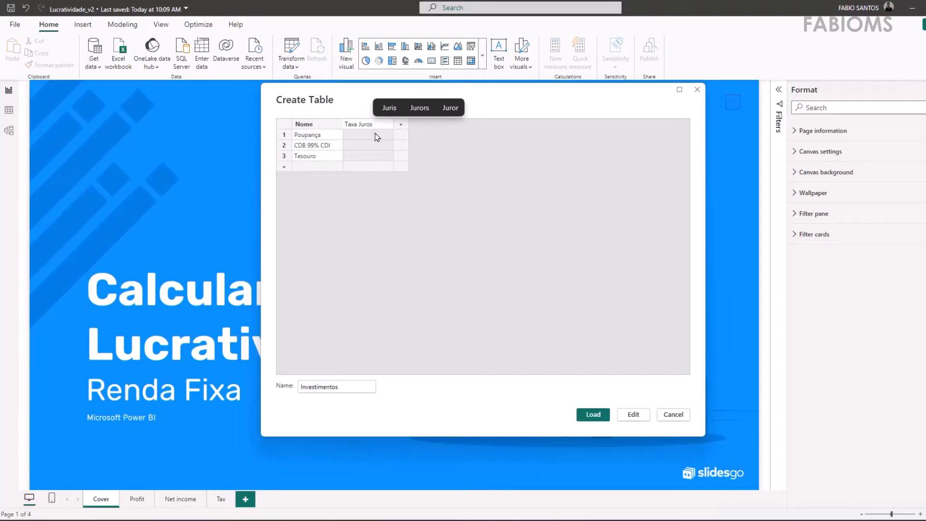
text( Anual)
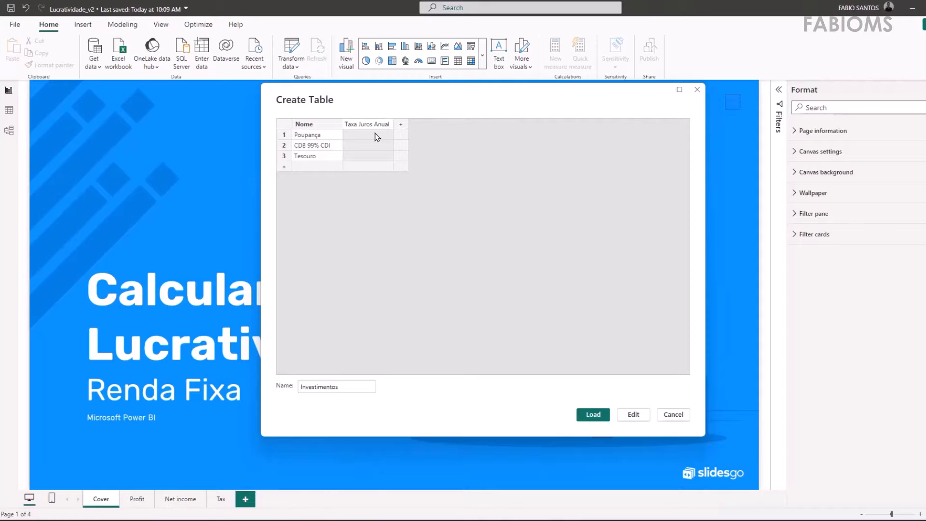
Enter 0.0744 as the Taxa Juros Anual for the Poupança row.
click(377, 137)
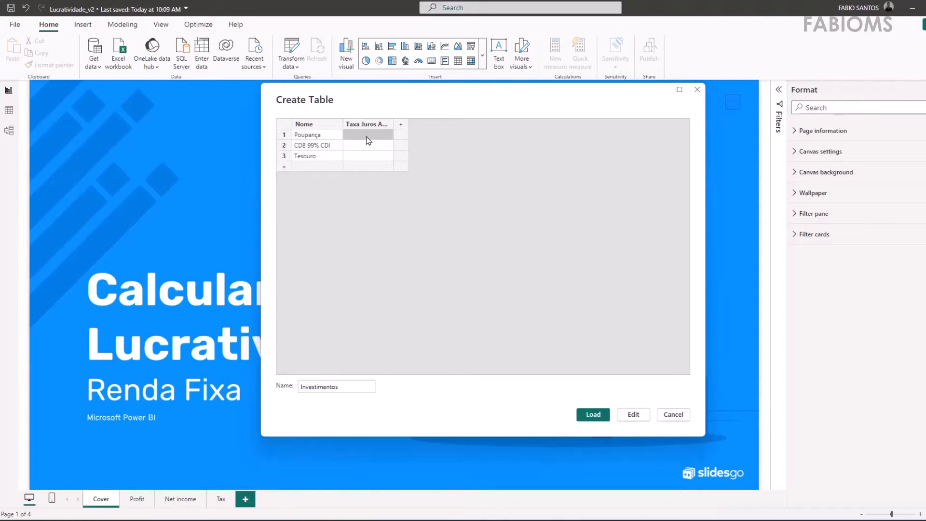
click(366, 137)
text(0.0)
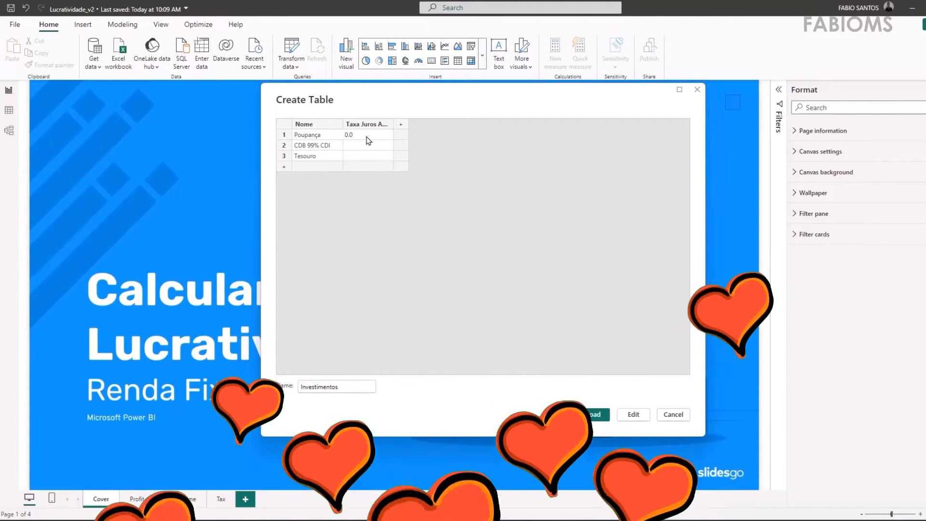
text(744)
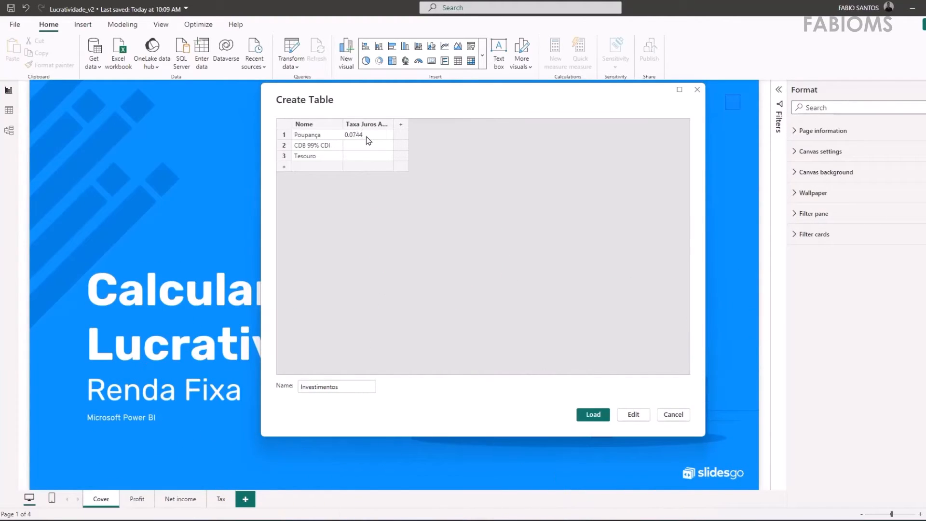
Select the Taxa Juros Anual cell of the CDB 99% CDI row and open Windows Calculator beside the table.
click(371, 146)
key(super+r)
text(calc)
key(Return)
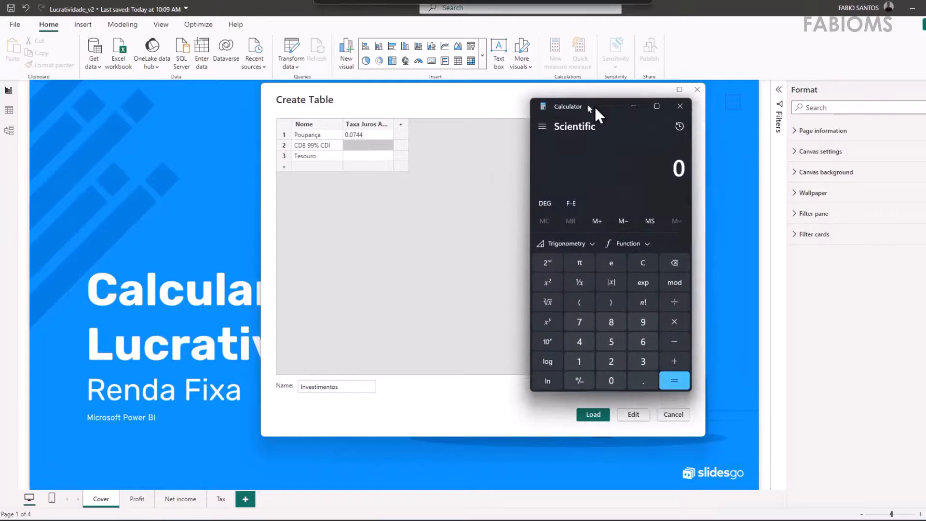
drag(594, 105, 570, 102)
Divide 7.44 by 100 in Calculator and copy the result.
text(7.44)
key(slash)
text(100)
key(Return)
key(ctrl+c)
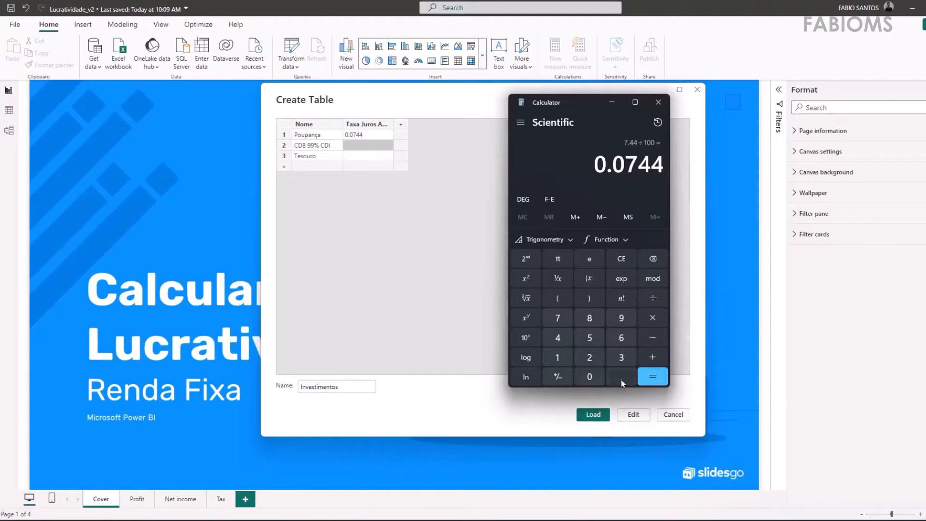
Clear the calculator, divide 13.58 by 100 and multiply the result by 0.99.
click(615, 256)
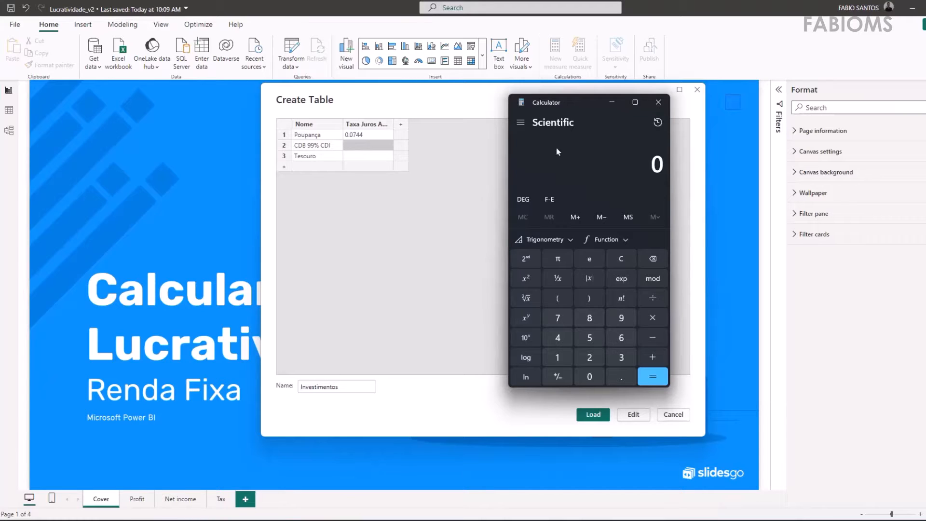
text(13)
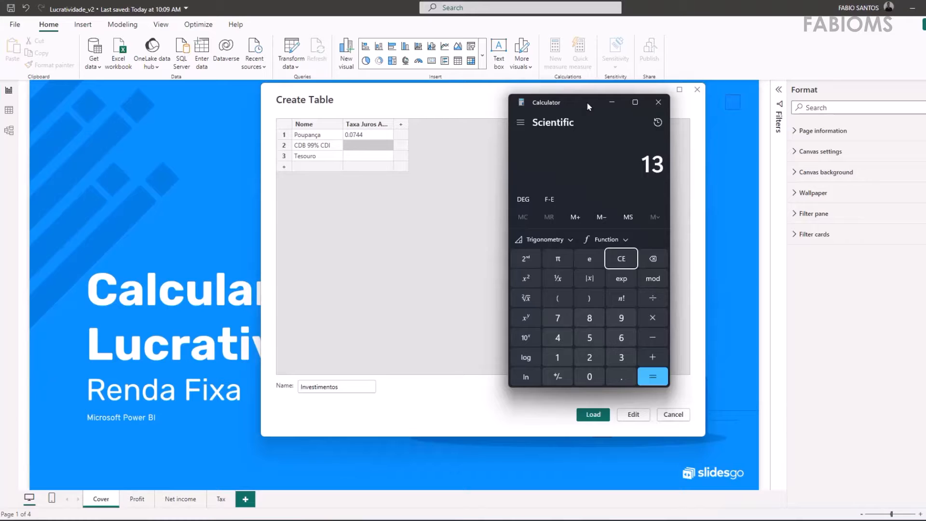
text(.58)
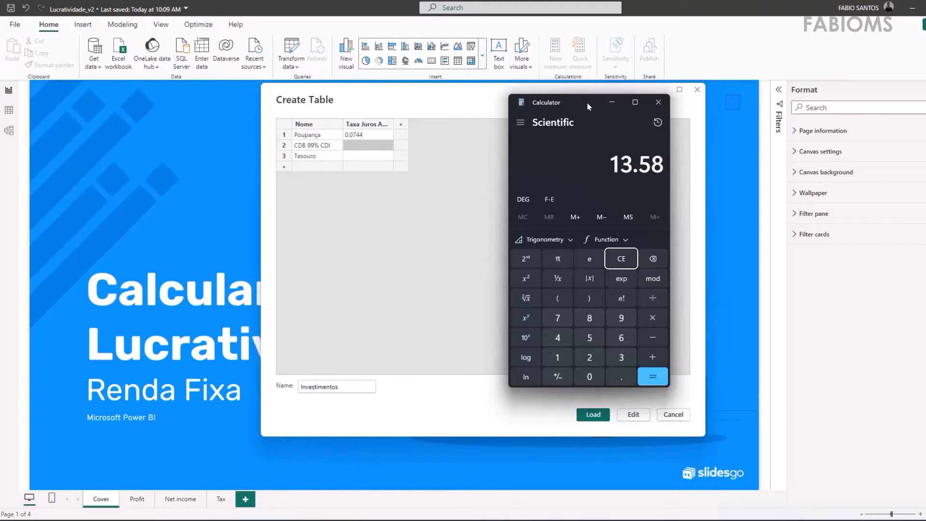
text(/100)
key(Return)
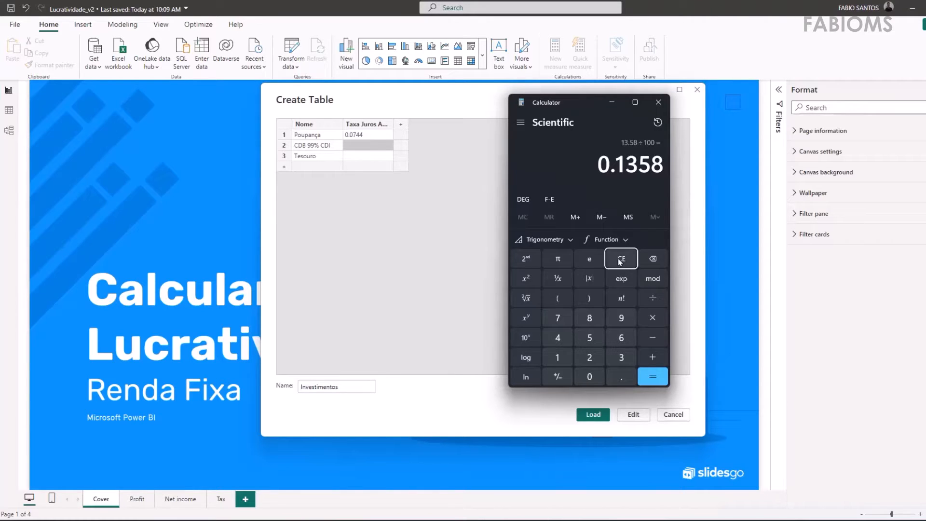
click(652, 317)
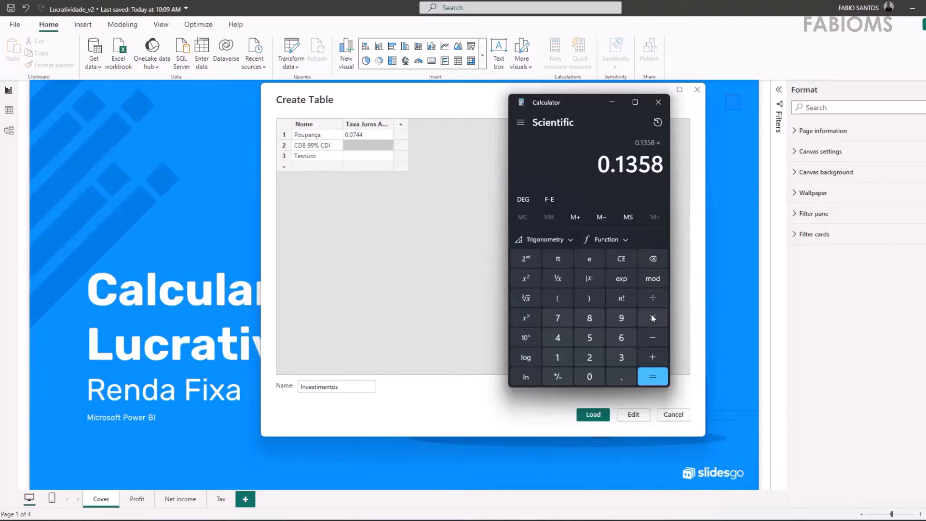
click(584, 380)
click(621, 376)
double_click(620, 318)
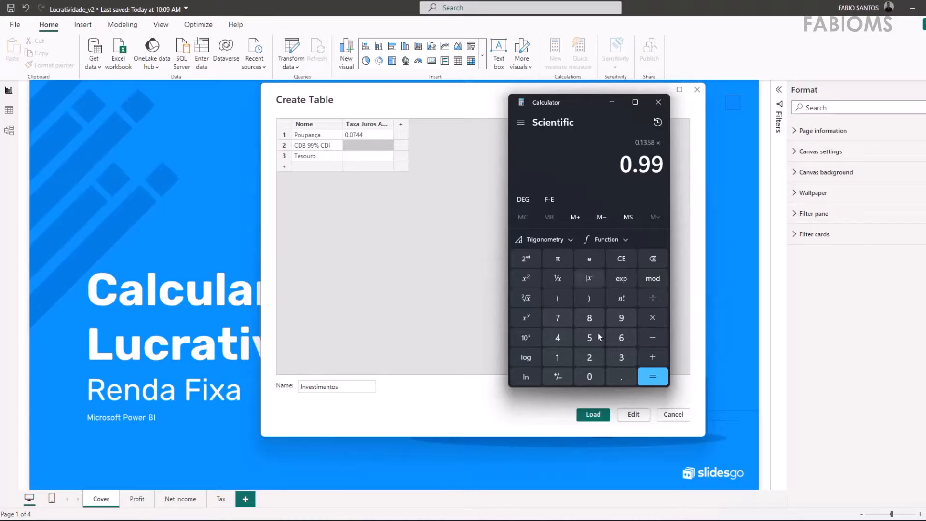
click(653, 376)
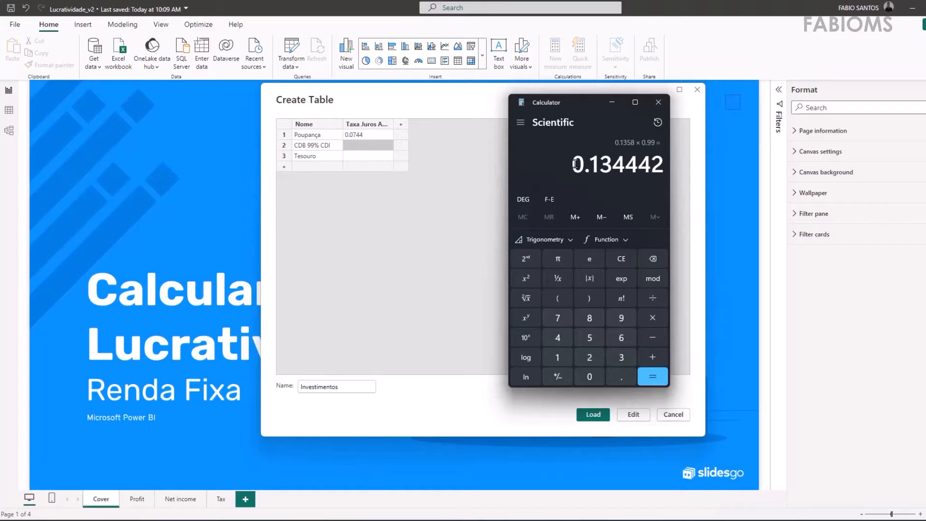
Copy the calculated 0.134442 into the Taxa Juros Anual cell of the CDB 99% CDI row.
drag(568, 169, 662, 171)
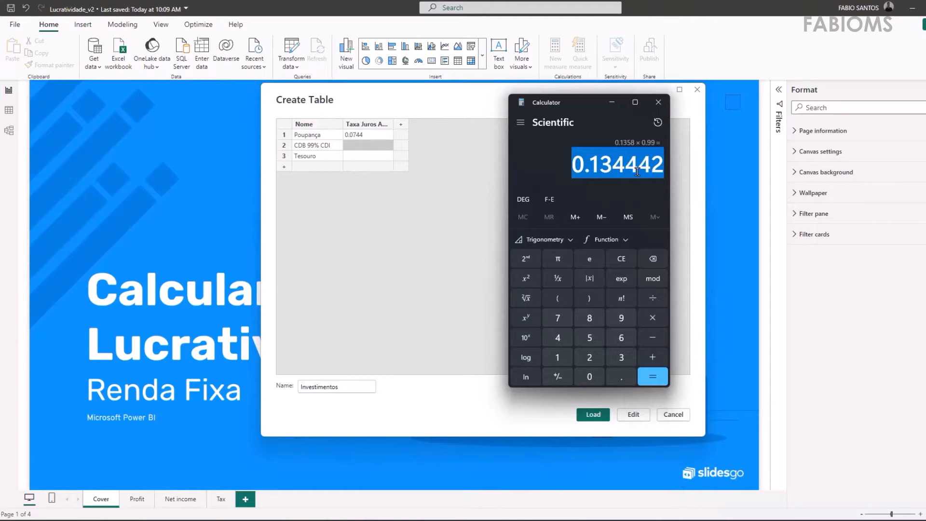
key(ctrl+c)
click(372, 146)
key(ctrl+v)
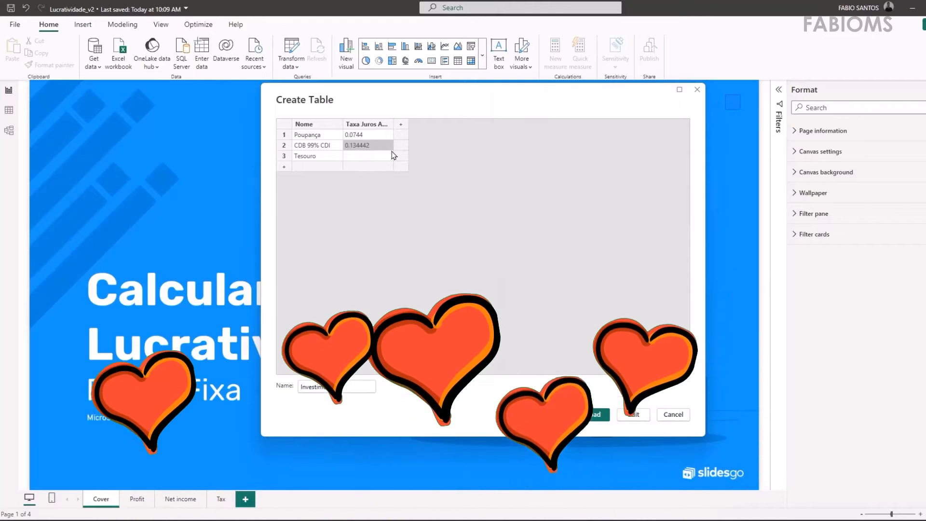
Calculate 12 divided by 100 in Calculator and enter 0.12 as the Taxa Juros Anual for the Tesouro row.
click(365, 156)
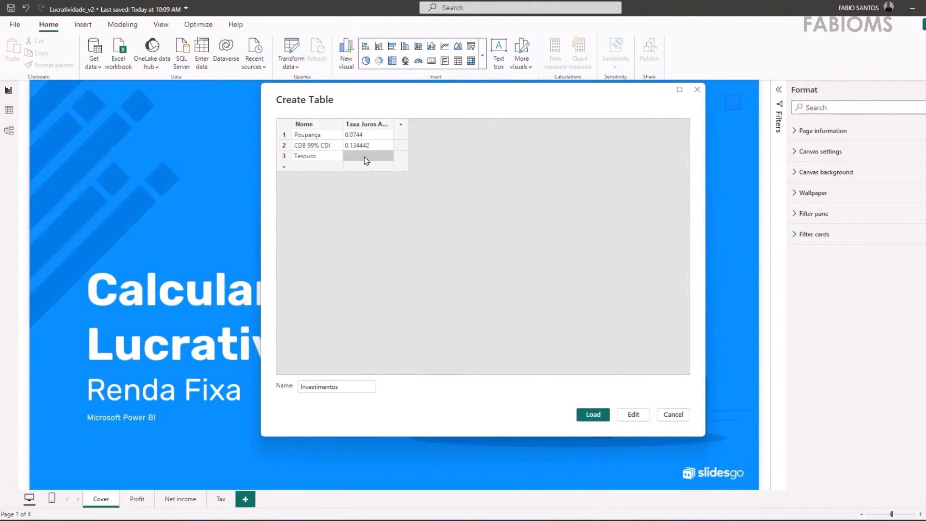
key(alt+Tab)
click(621, 259)
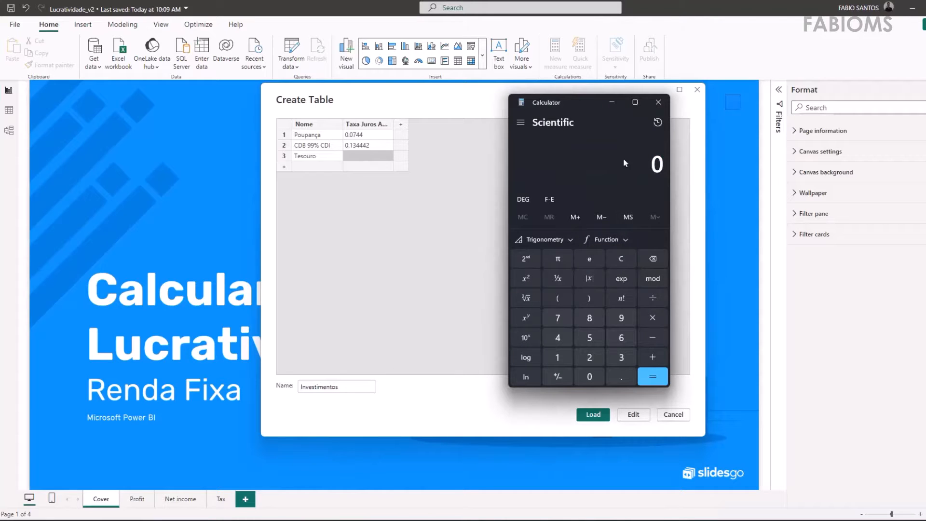
text(12/)
text(100)
key(Return)
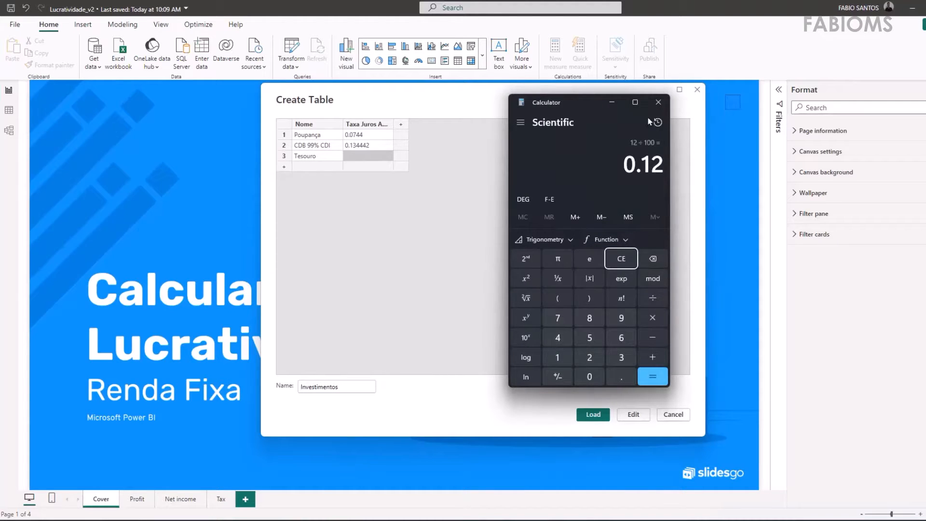
click(379, 156)
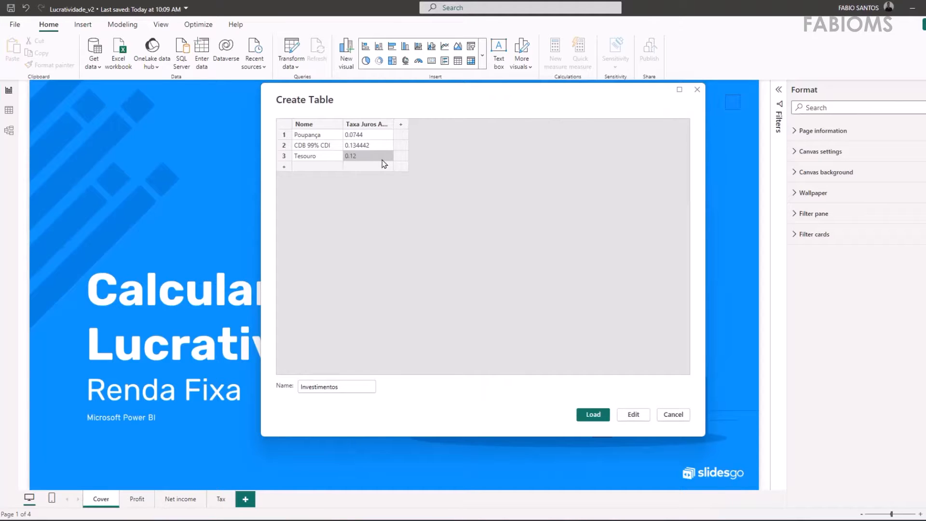
click(378, 137)
click(380, 155)
Add a third column to the table and name it Taxa Admin.
click(400, 125)
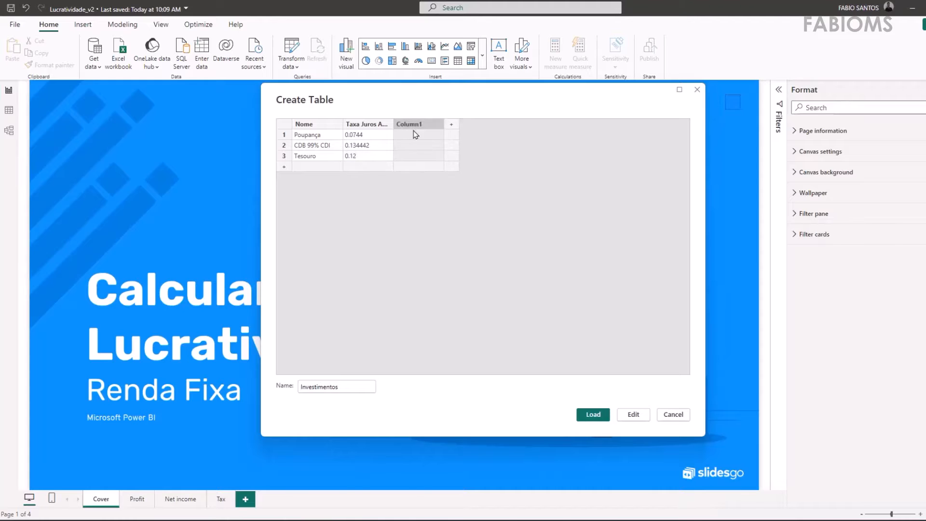
double_click(413, 127)
text(Taxa Admin)
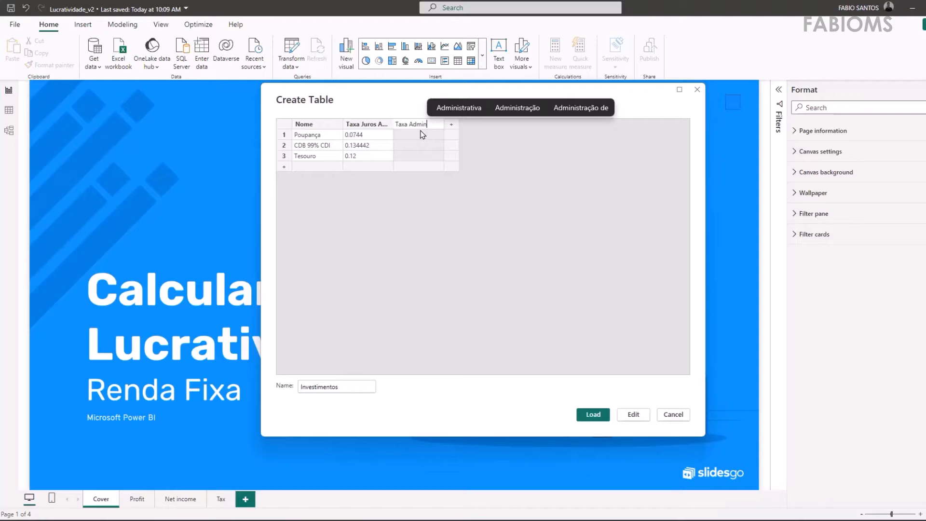
key(Return)
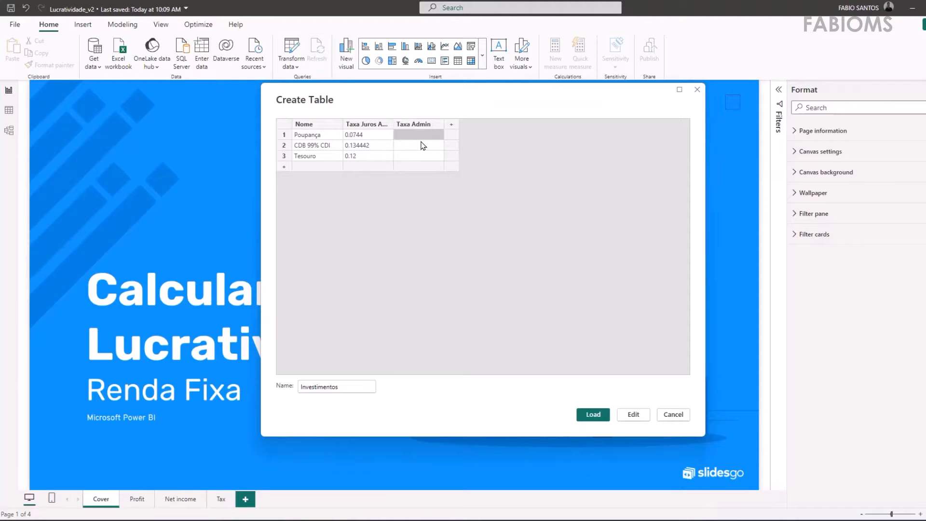
Enter 0 as the Taxa Admin for the Poupança, CDB 99% CDI and Tesouro rows.
text(0)
key(Return)
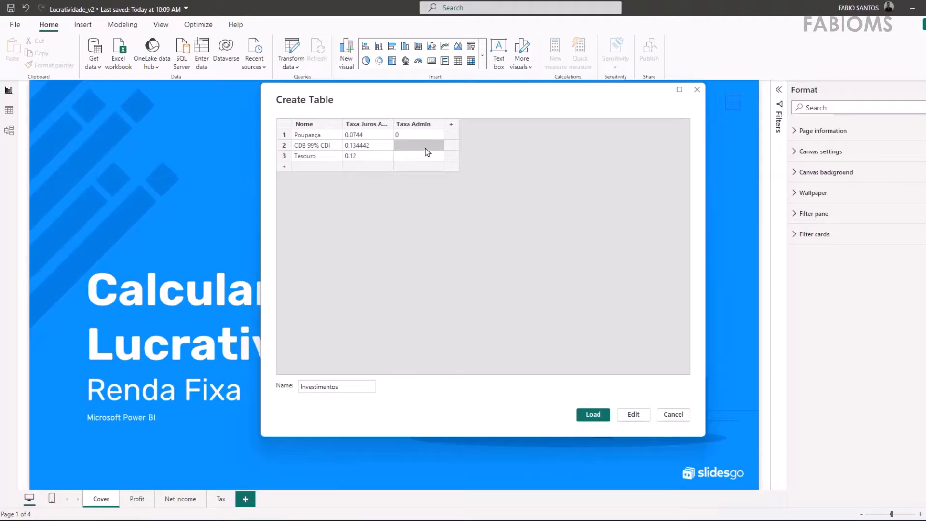
text(0)
key(Return)
text(0)
click(419, 136)
click(417, 146)
click(416, 158)
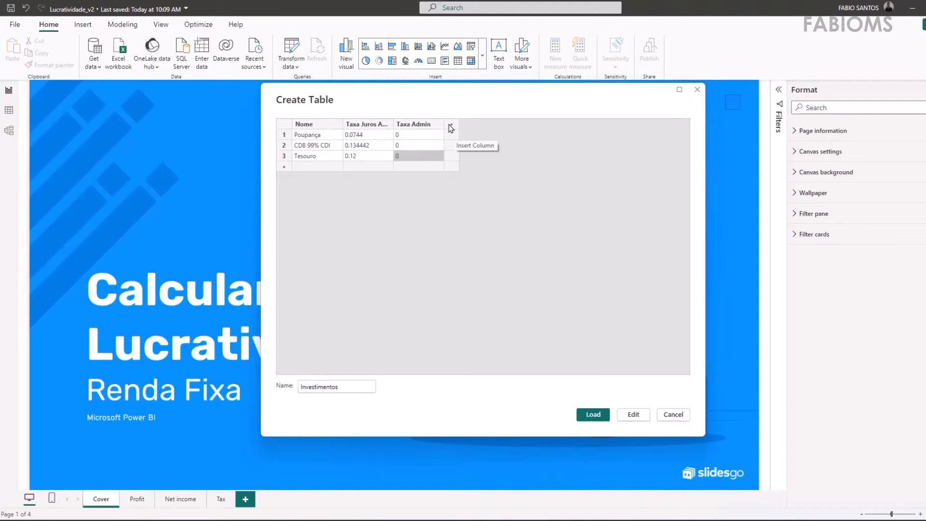
Insert a fourth column and rename the Taxa Admin column to Taxa Admin Anual.
click(450, 127)
double_click(433, 124)
text(Anual)
click(436, 134)
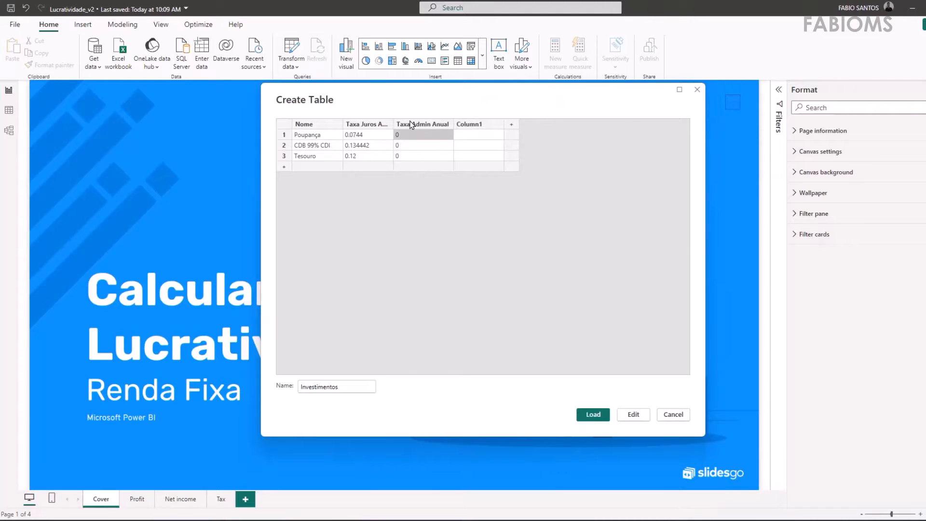
Name the fourth column PagaIR and enter 0 for Poupança, 1 for CDB 99% CDI and 1 for Tesouro.
double_click(500, 126)
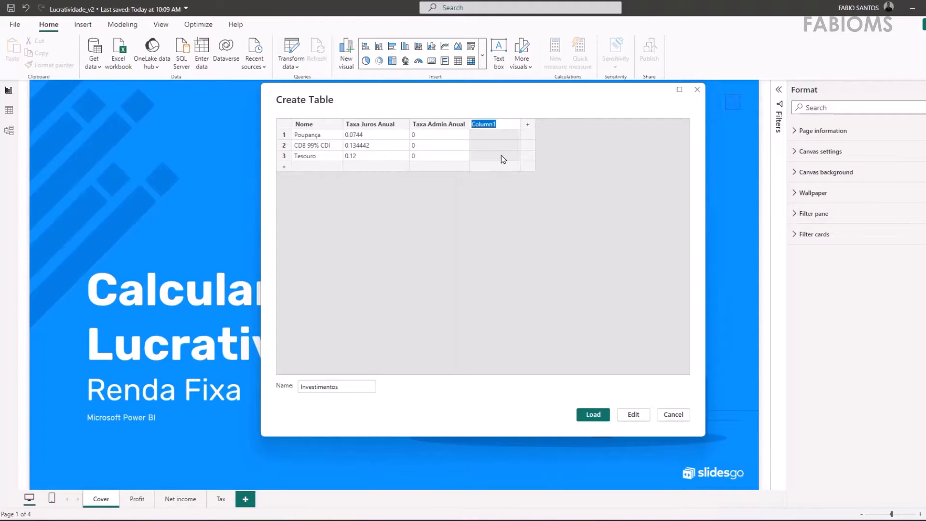
text(PagaIR)
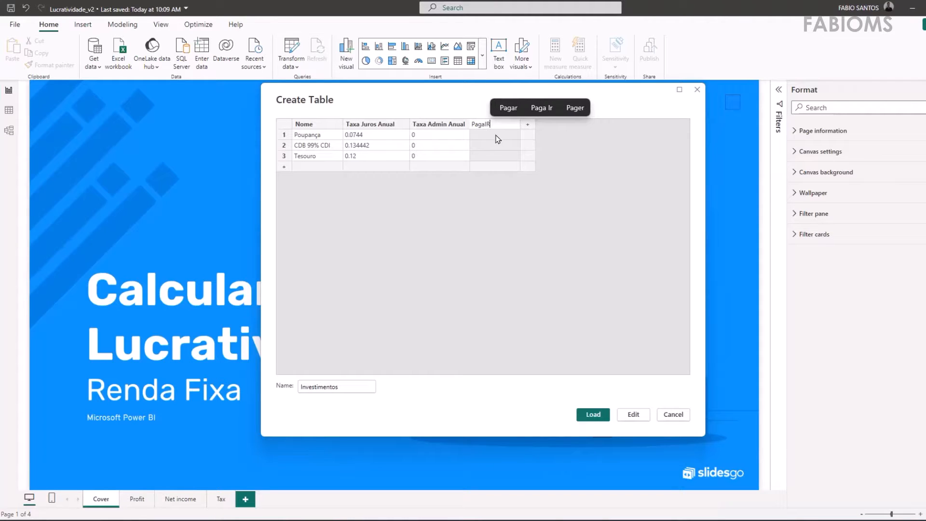
click(498, 138)
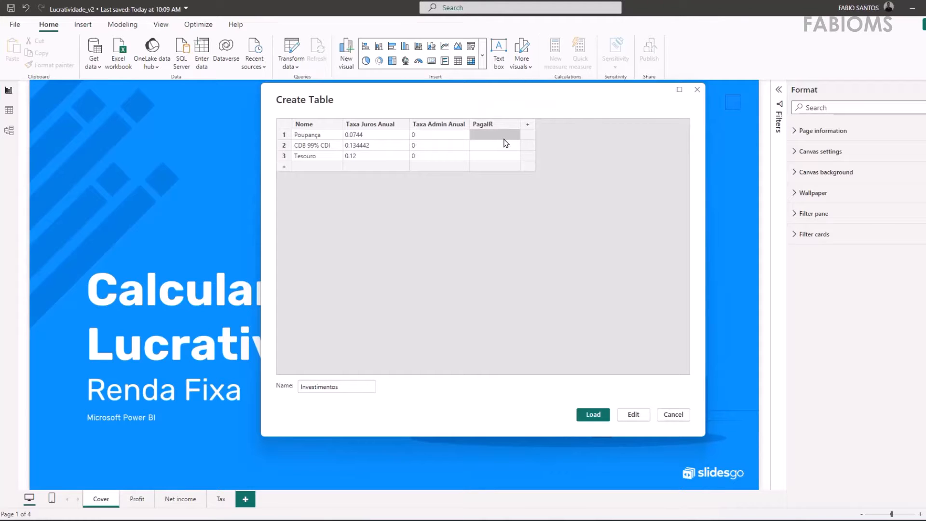
text(0)
click(491, 148)
text(1)
click(495, 159)
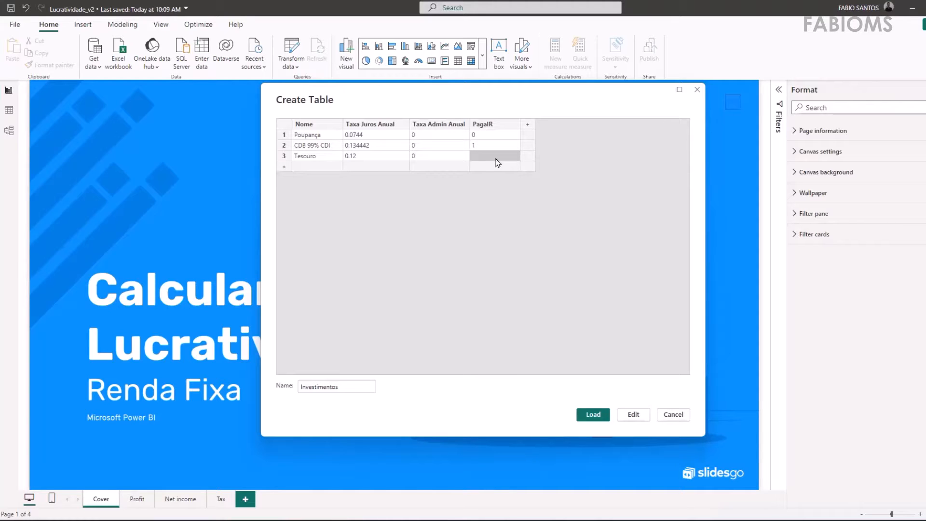
text(1)
click(496, 145)
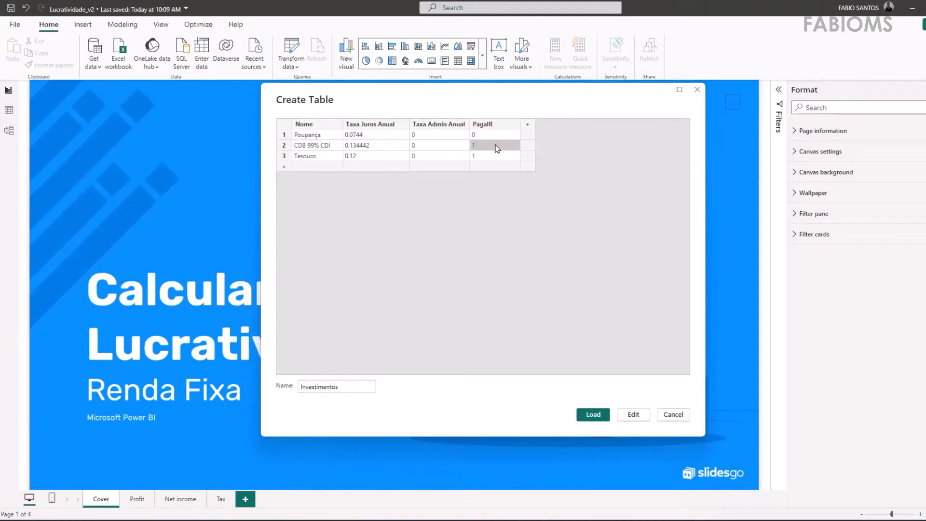
click(495, 156)
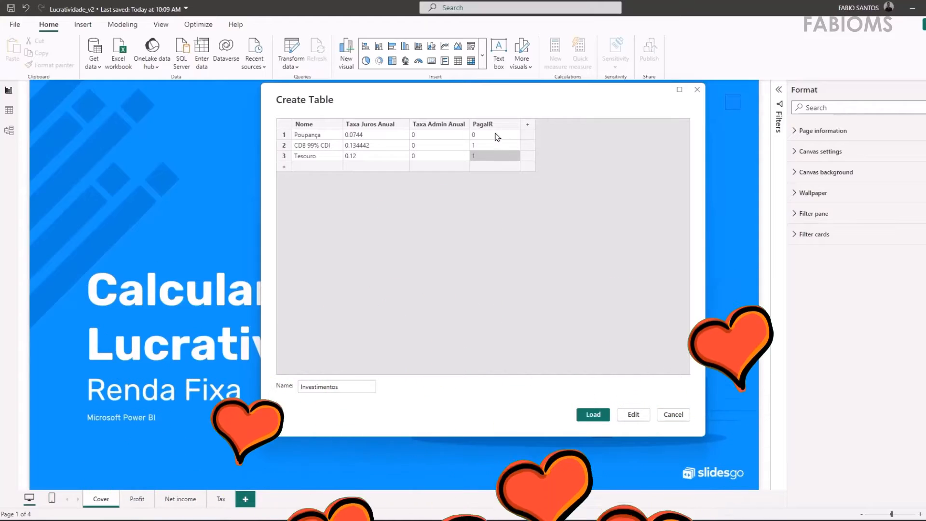
click(495, 135)
click(496, 156)
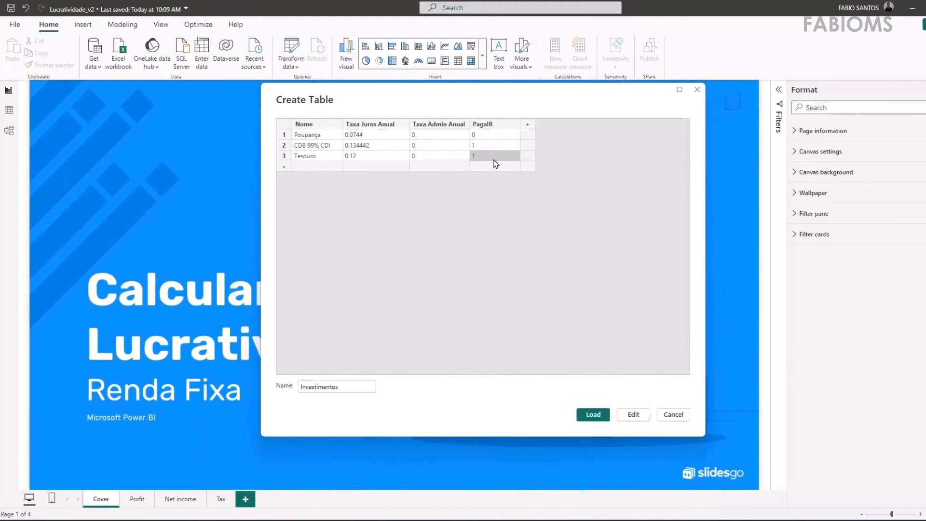
Load the Investimentos table into the model and expand its list of fields.
click(593, 414)
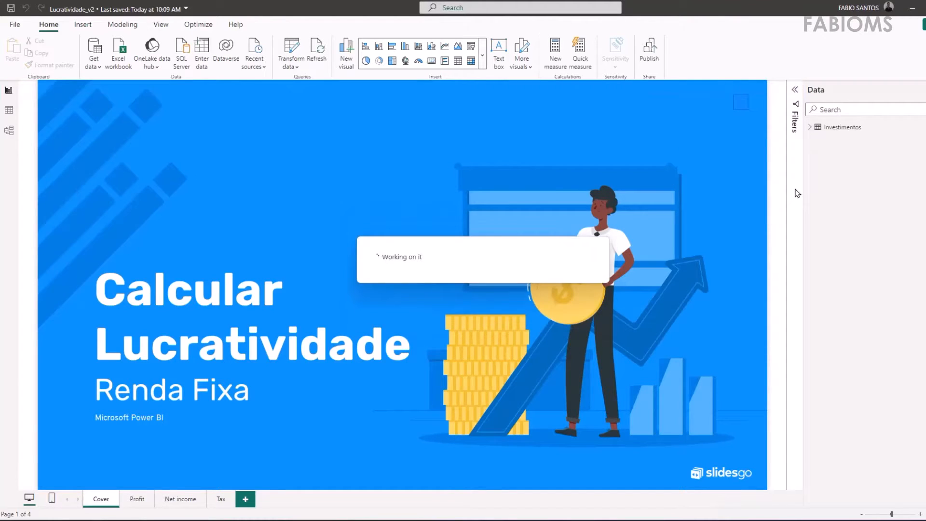
click(809, 128)
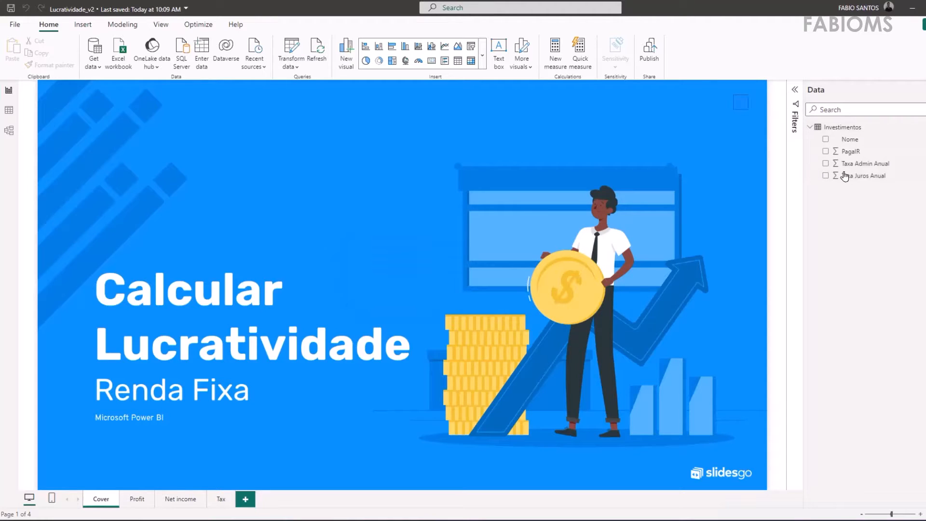
On the Profit page, examine the four compound-interest factors and how they fit into the Montante formula.
click(135, 500)
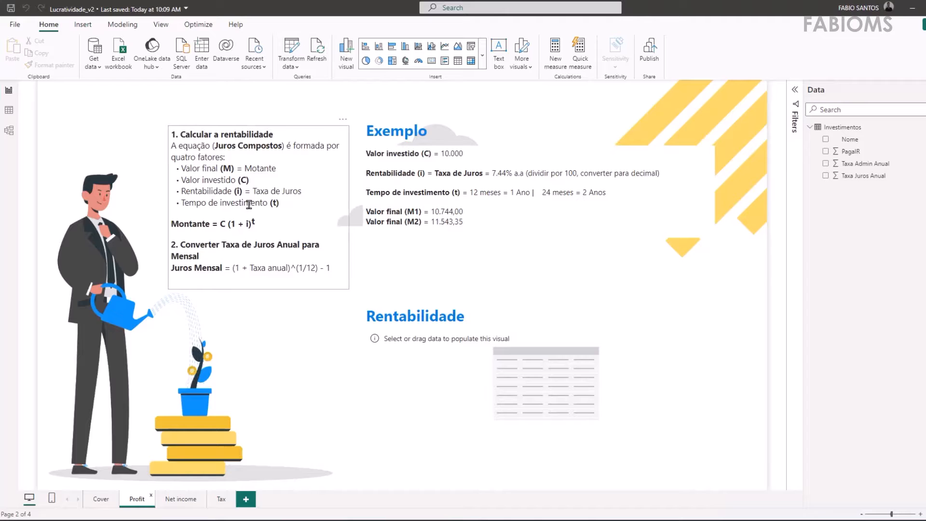
drag(180, 135, 281, 134)
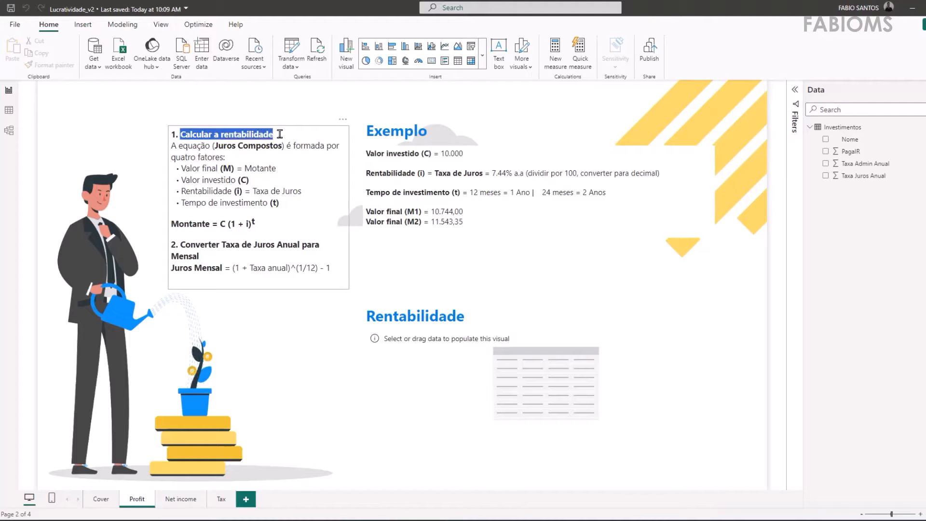
drag(173, 146, 339, 146)
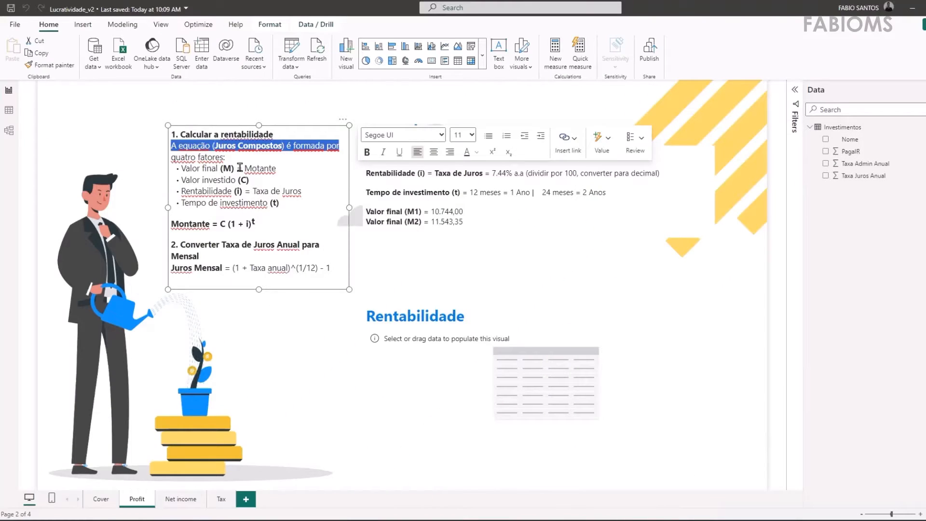
click(236, 168)
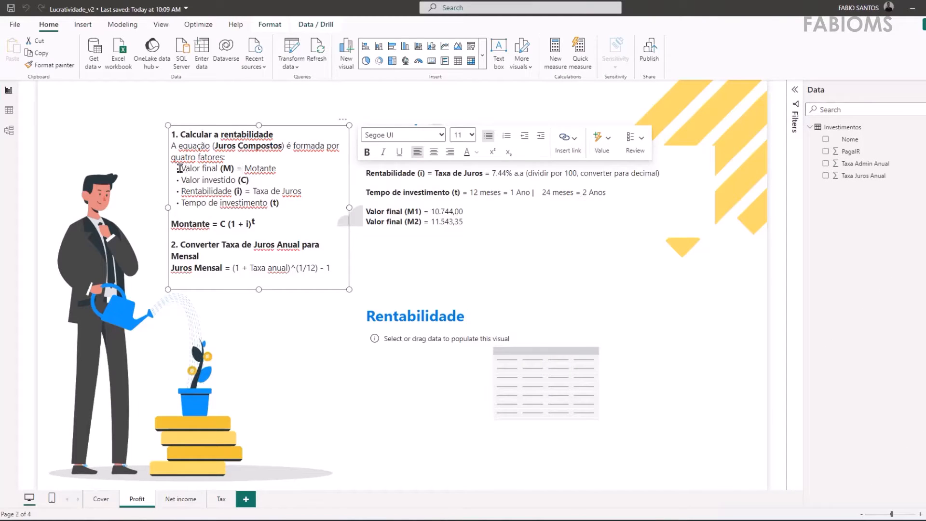
drag(179, 168, 233, 170)
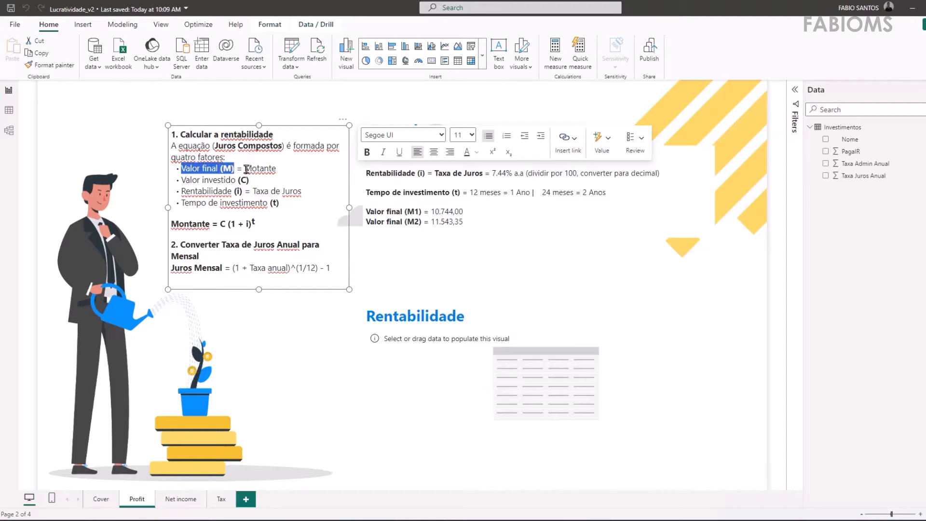
drag(245, 168, 279, 168)
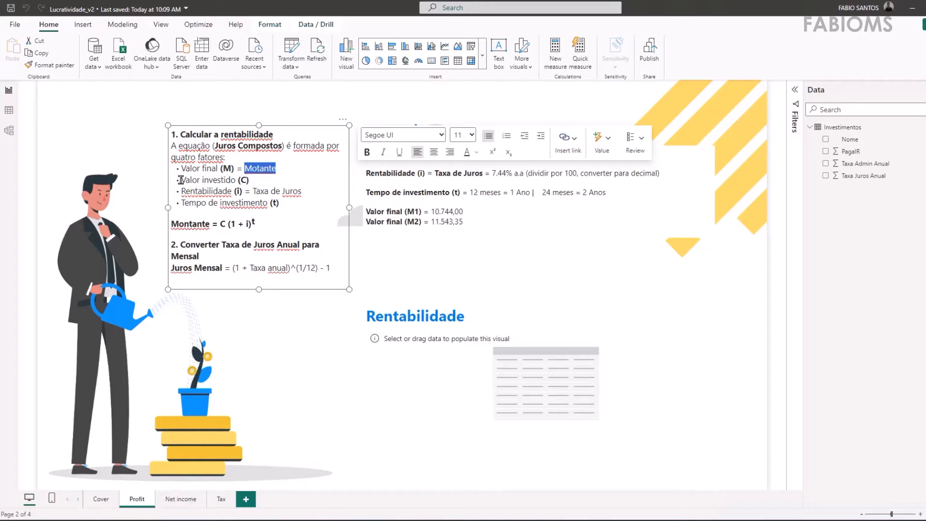
drag(181, 180, 253, 180)
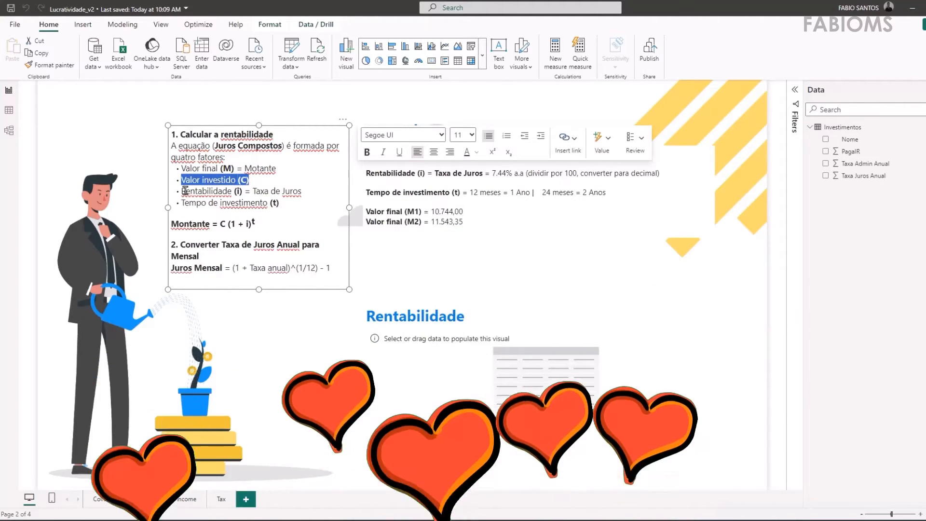
drag(181, 190, 243, 191)
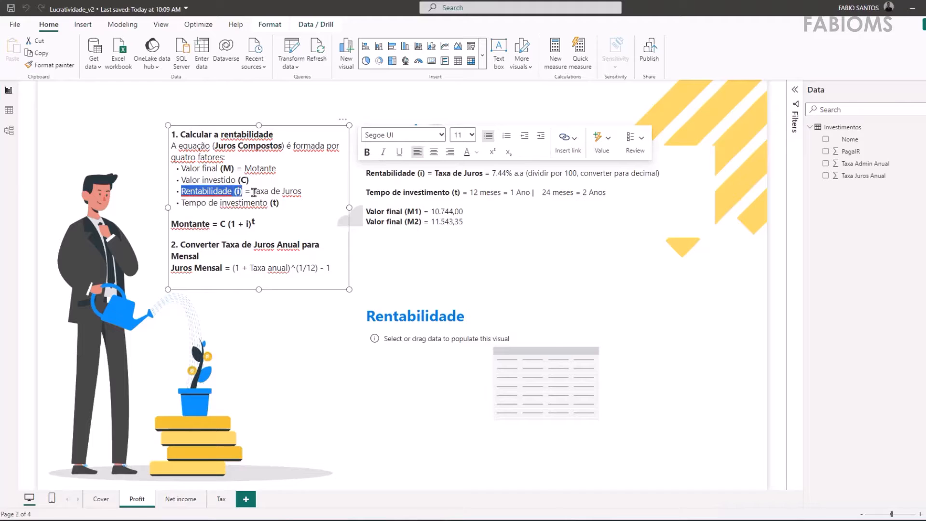
drag(253, 191, 307, 191)
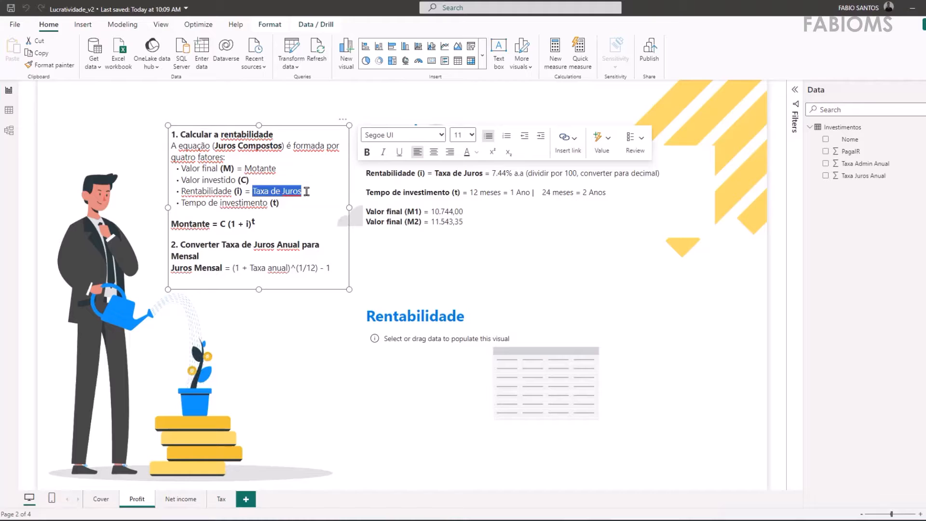
drag(181, 203, 302, 203)
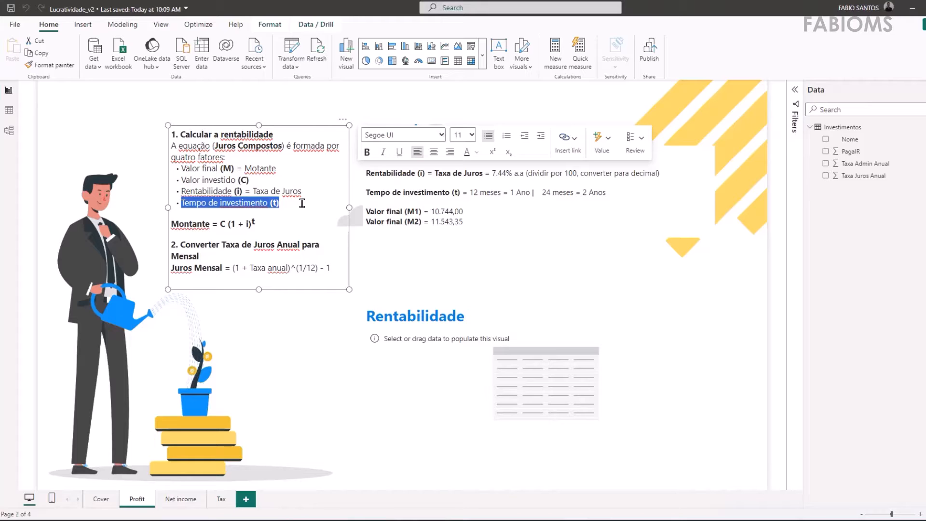
drag(171, 224, 210, 224)
click(220, 226)
drag(237, 180, 249, 180)
drag(230, 225, 249, 225)
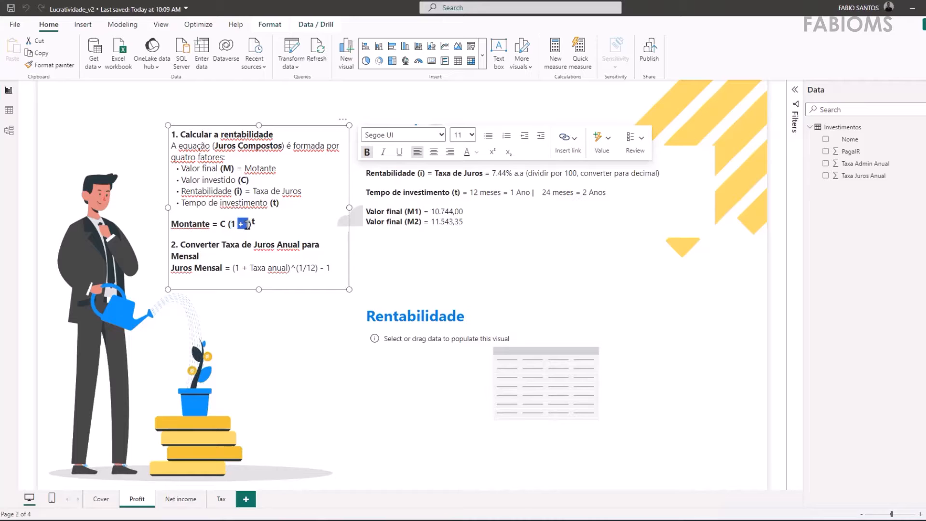
drag(182, 191, 240, 193)
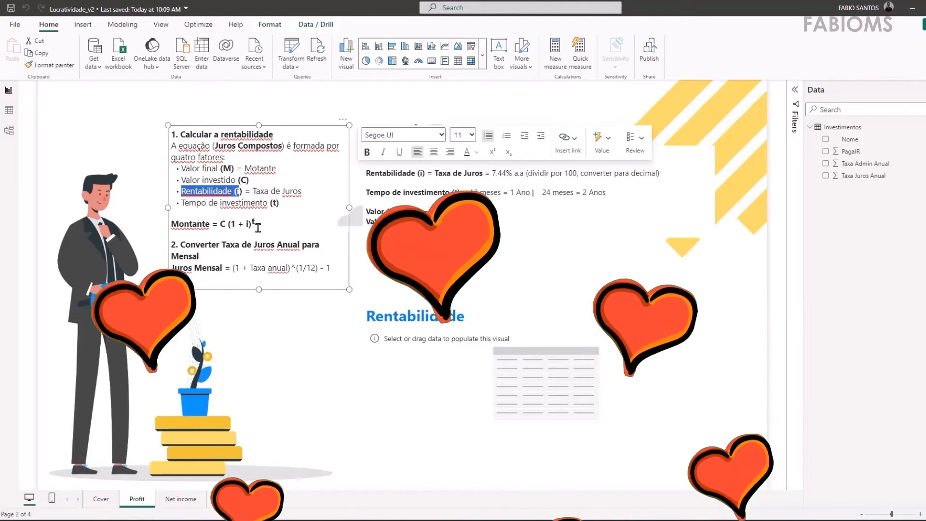
drag(251, 224, 255, 223)
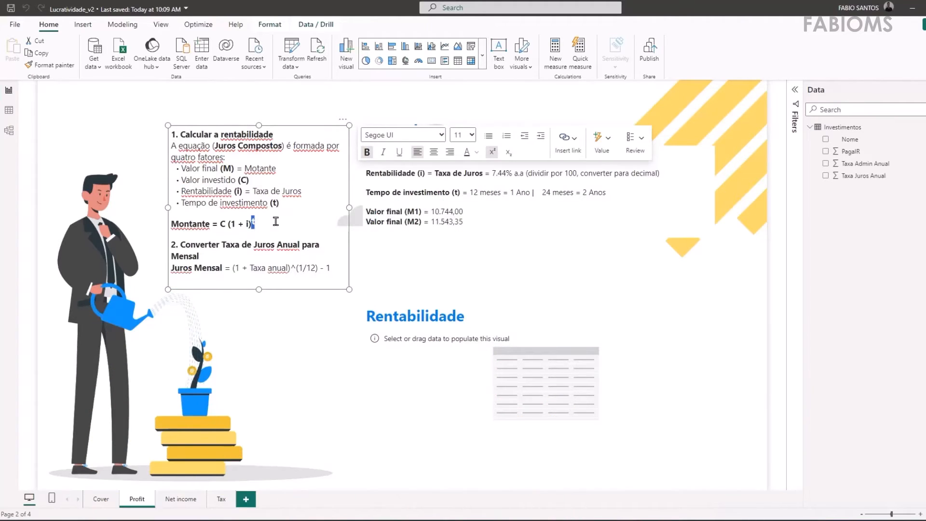
Examine the Exemplo text's invested value, interest rate, investment periods and the final values M1 and M2.
click(687, 149)
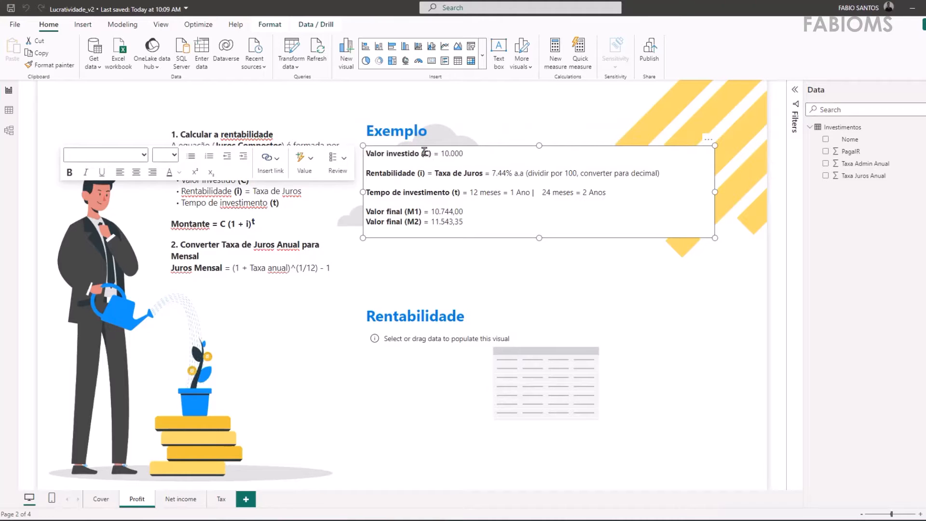
drag(368, 155, 516, 154)
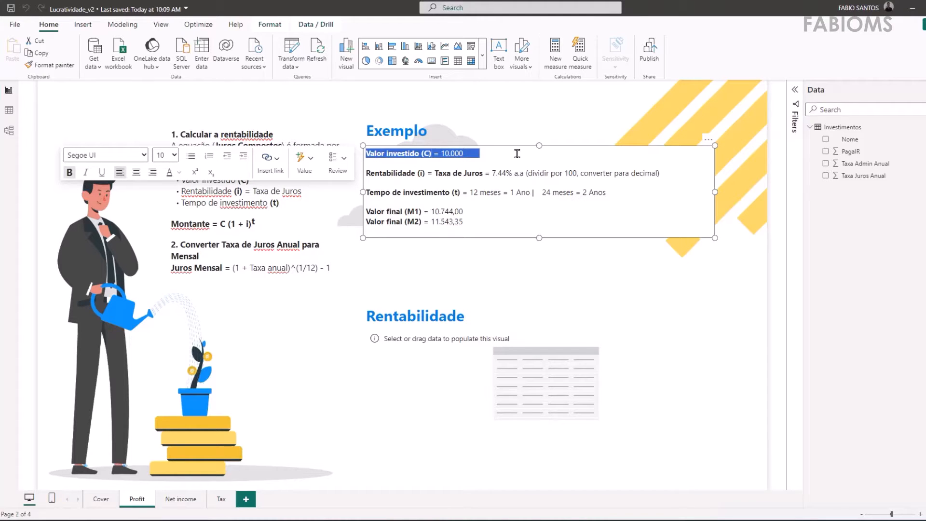
click(370, 174)
drag(382, 175, 512, 174)
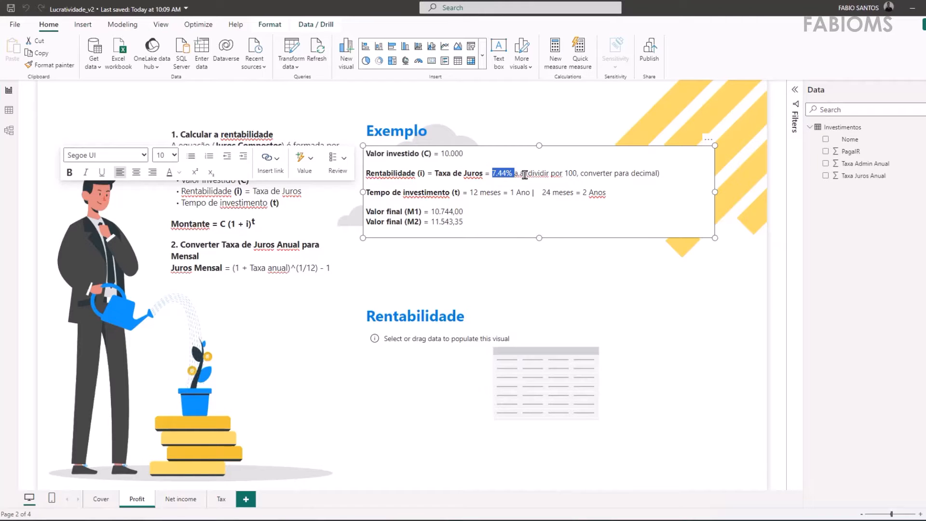
drag(527, 174, 659, 174)
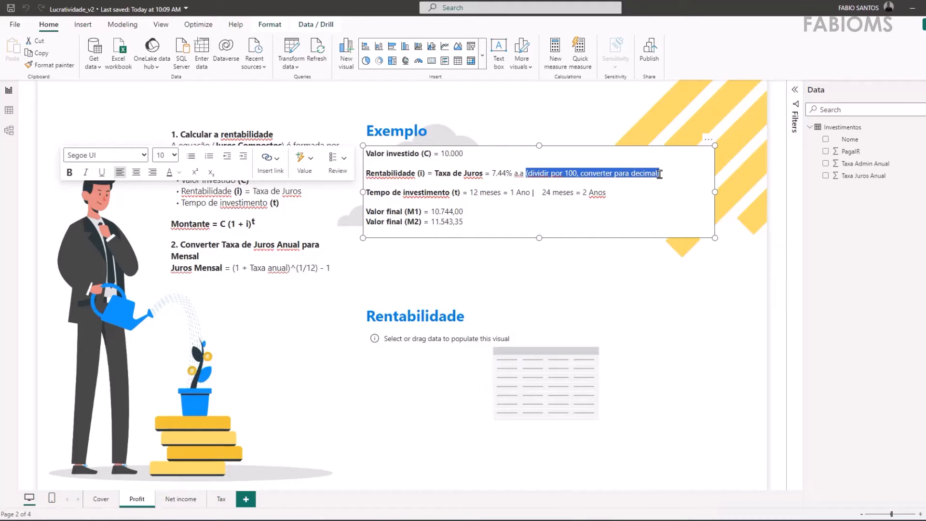
drag(451, 192, 461, 193)
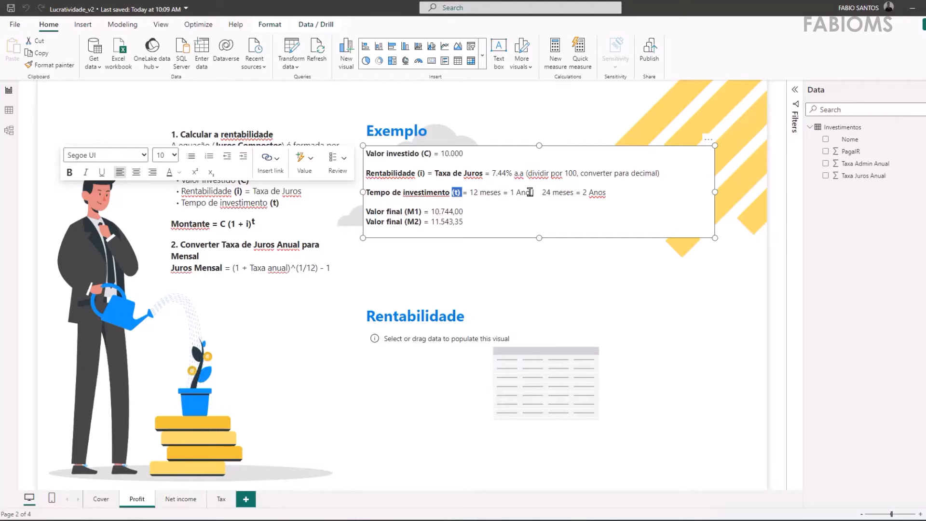
click(494, 193)
drag(470, 192, 529, 194)
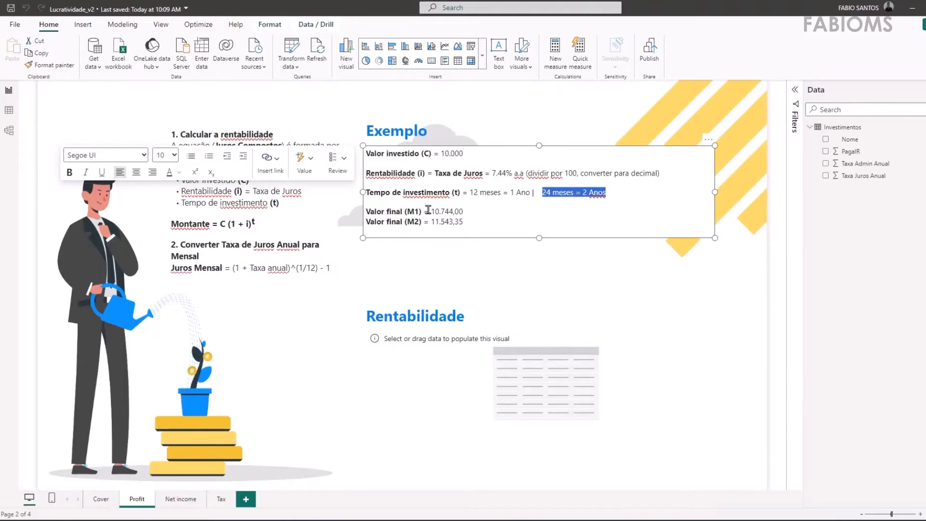
drag(422, 213, 366, 212)
drag(431, 212, 477, 212)
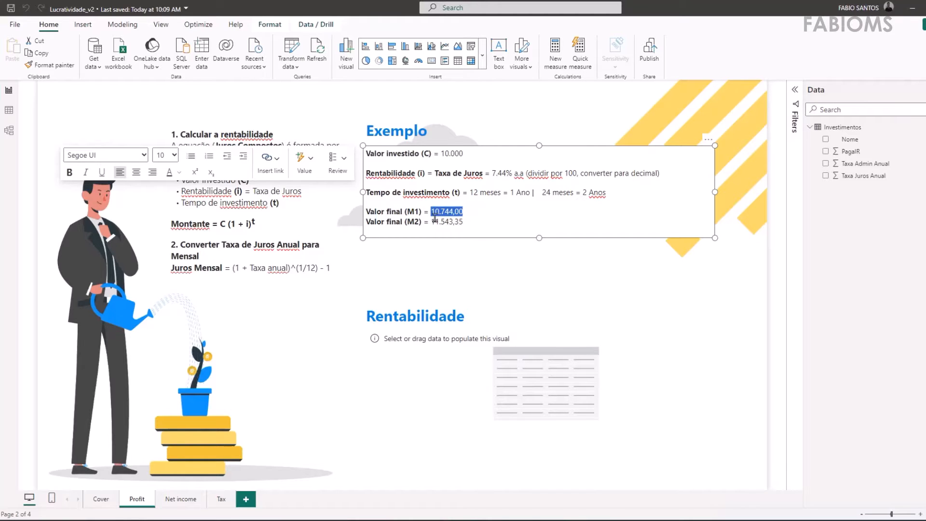
click(368, 223)
drag(369, 223, 421, 224)
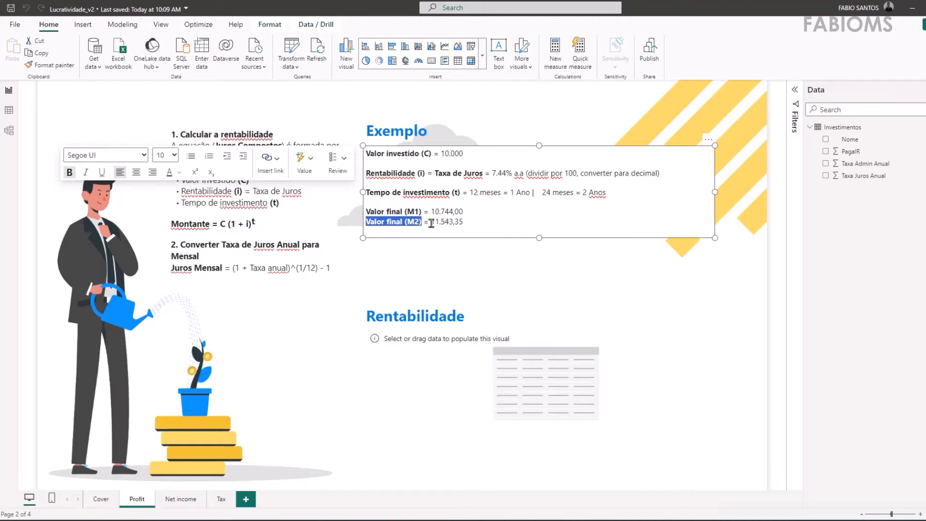
drag(431, 222, 473, 223)
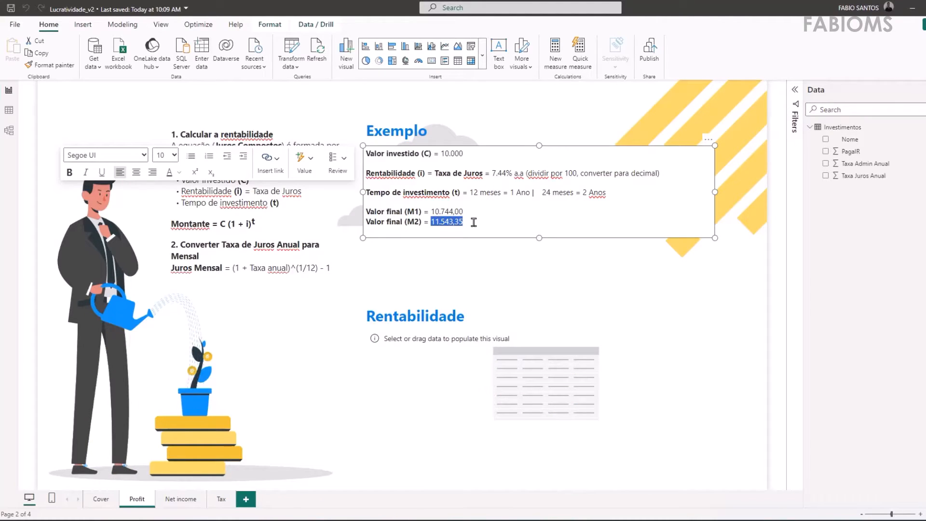
click(474, 222)
Add the Nome and Taxa Juros Anual fields as columns of the empty table visual under Rentabilidade.
click(516, 350)
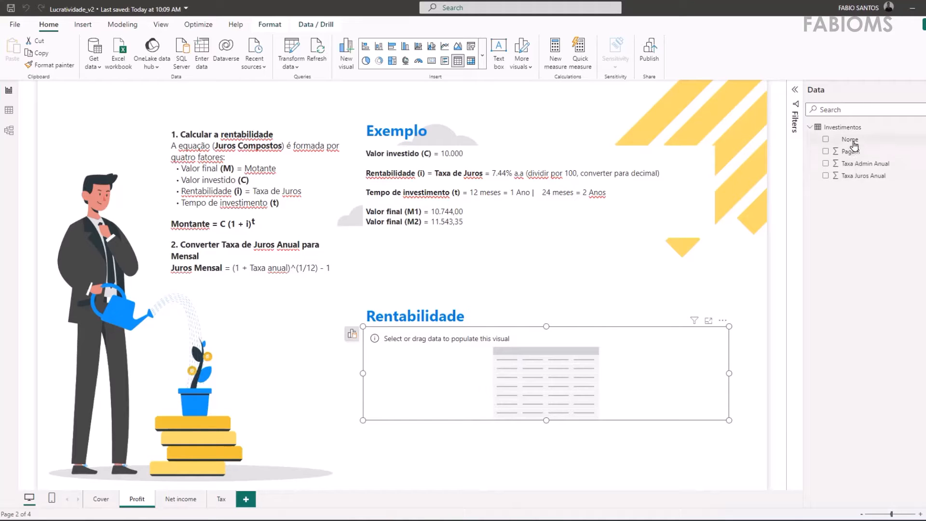
drag(852, 144, 408, 369)
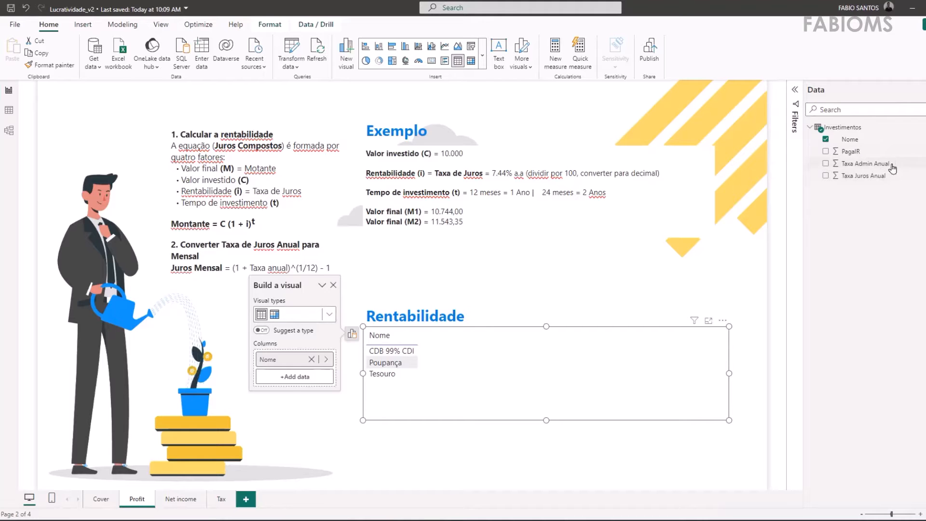
drag(863, 176, 415, 356)
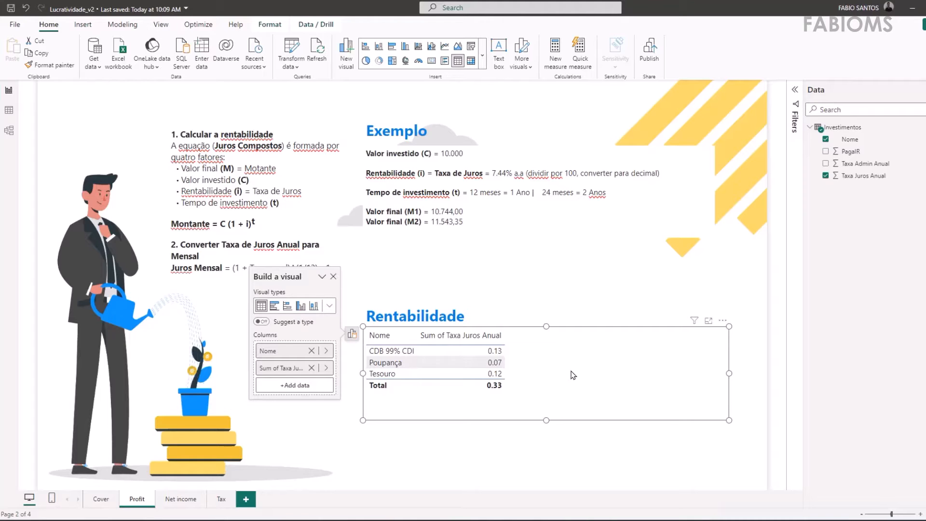
Format Taxa Juros Anual as a percentage and aggregate it by Average in the Rentabilidade table.
click(873, 179)
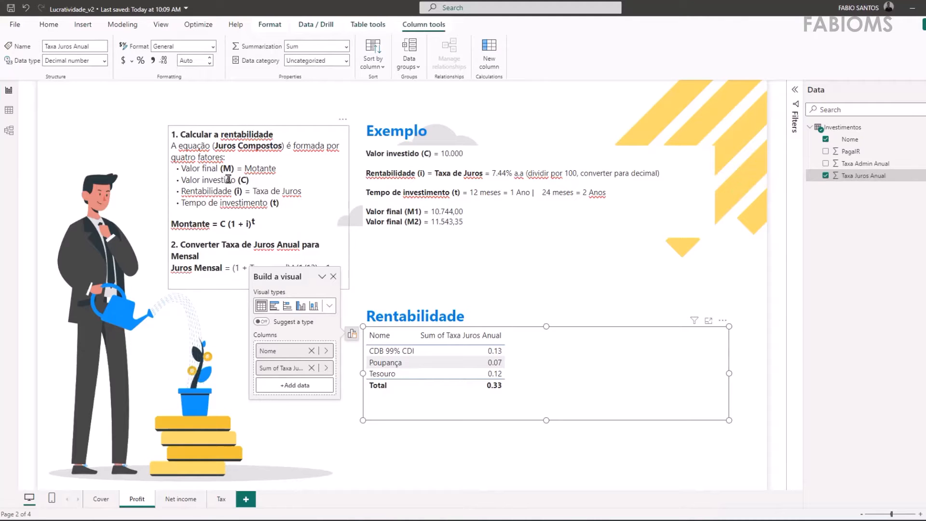
click(141, 63)
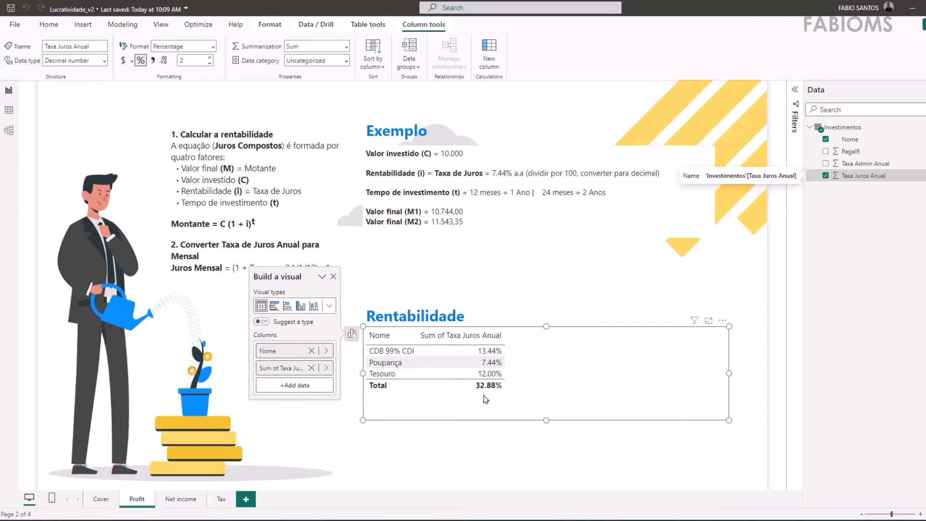
click(328, 368)
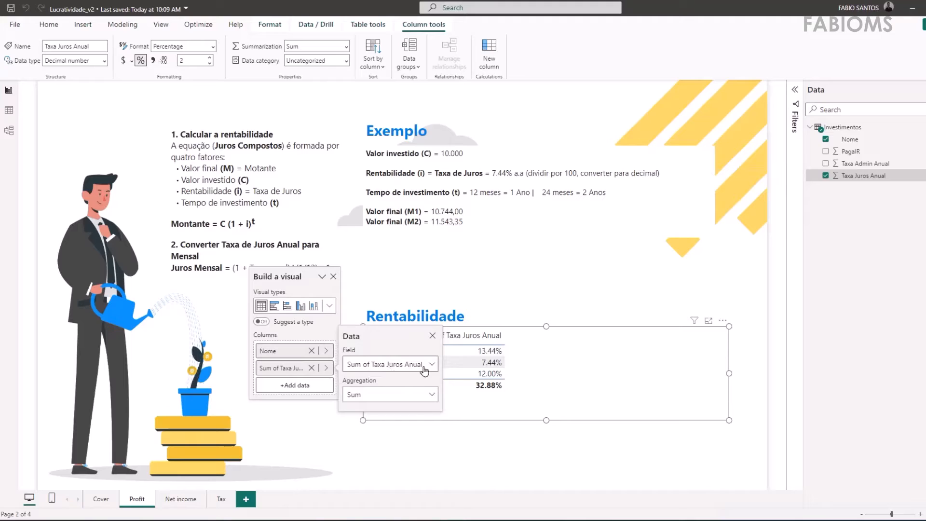
click(431, 396)
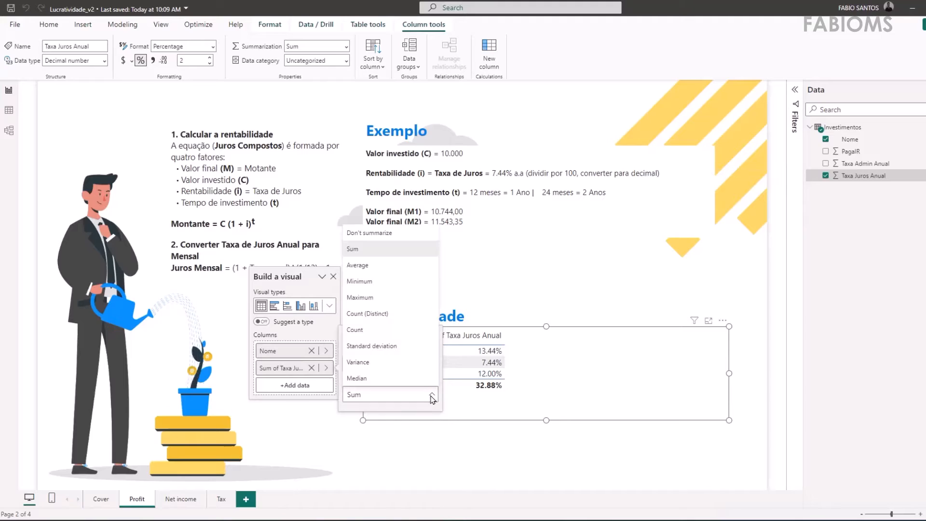
click(380, 266)
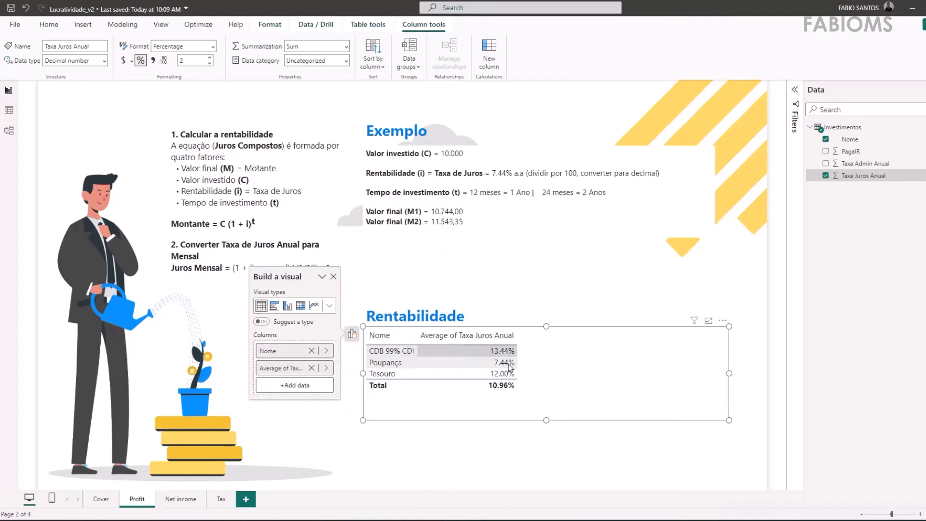
Rename the averaged rate column in the Rentabilidade table as Taxa Juros Anual.
double_click(272, 372)
key(Home)
key(Delete)
key(Delete)
key(Delete)
key(Delete)
key(Delete)
key(Delete)
key(Delete)
key(Delete)
key(Delete)
key(Delete)
key(Delete)
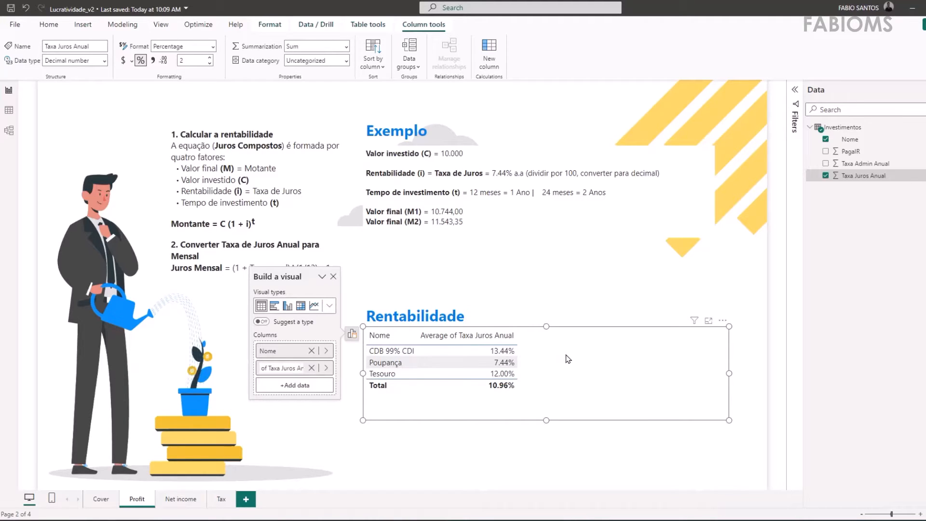
key(Return)
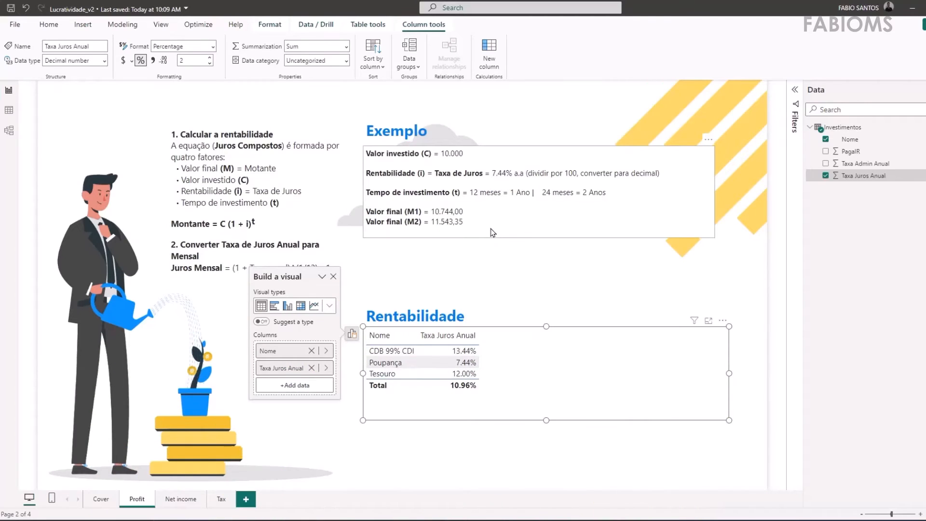
Review the Montante formula on the page and start a new measure named Montante Bruto in the Investimentos table.
drag(172, 223, 257, 224)
click(560, 377)
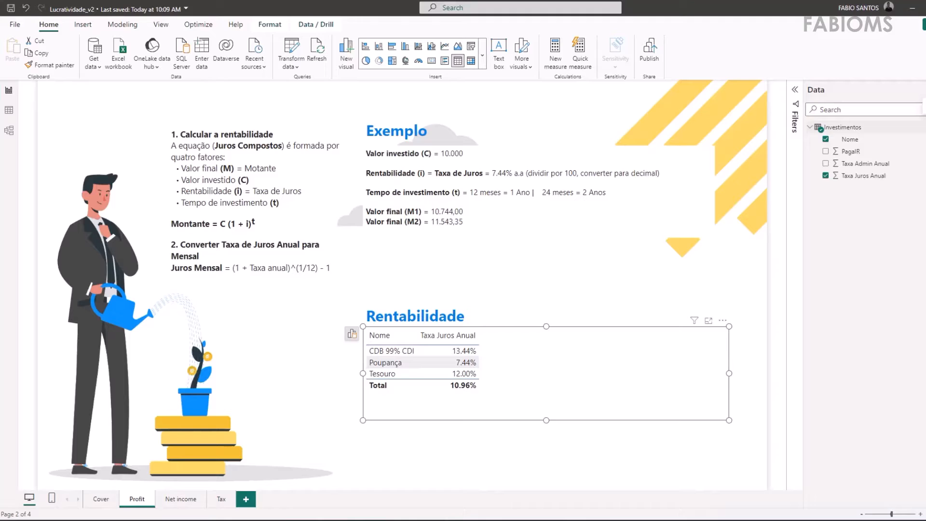
right_click(861, 127)
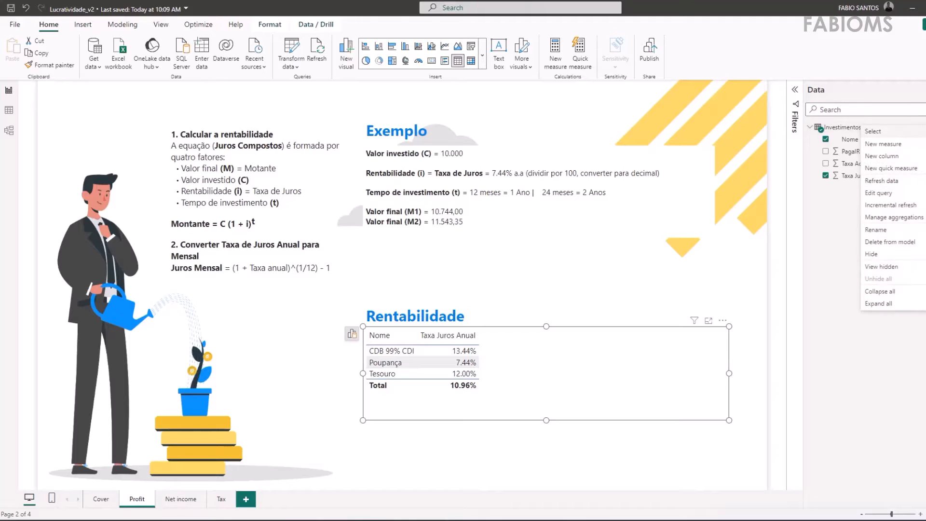
click(884, 144)
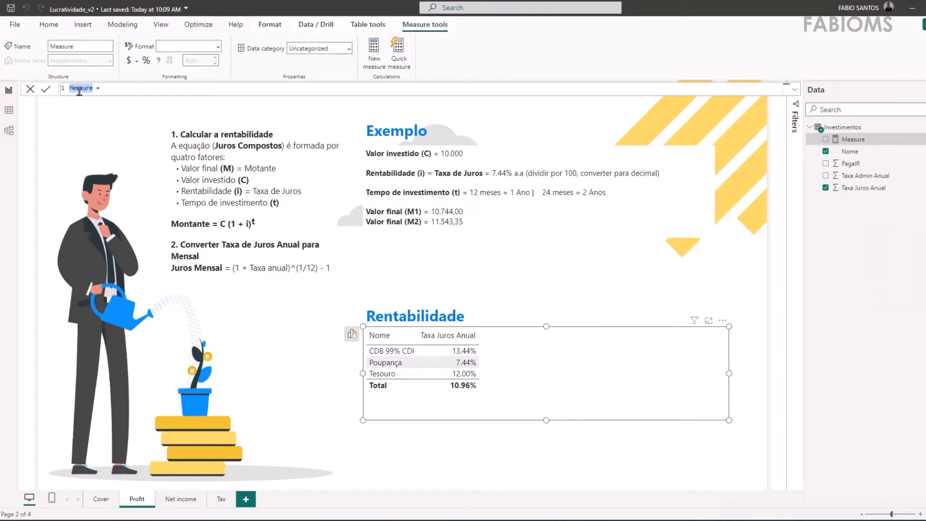
text(Montante Bruto)
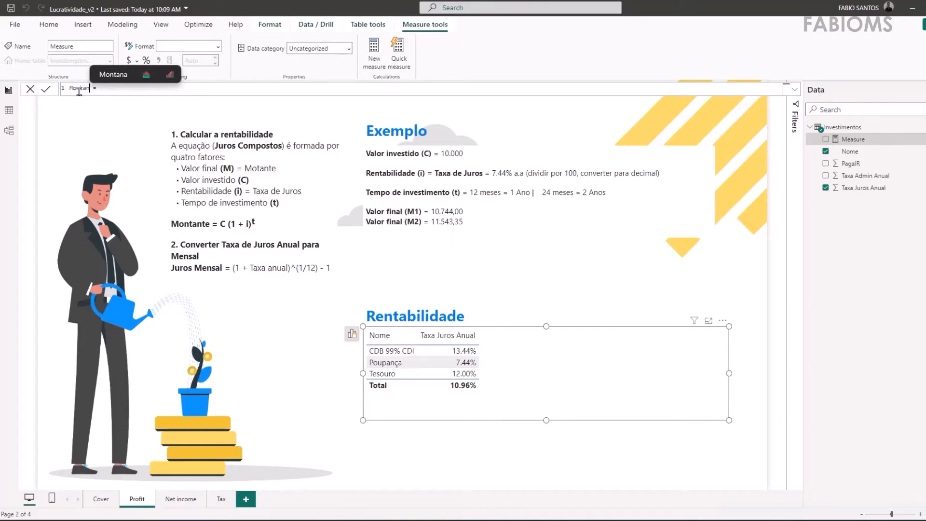
key(Right)
key(Right)
key(Right)
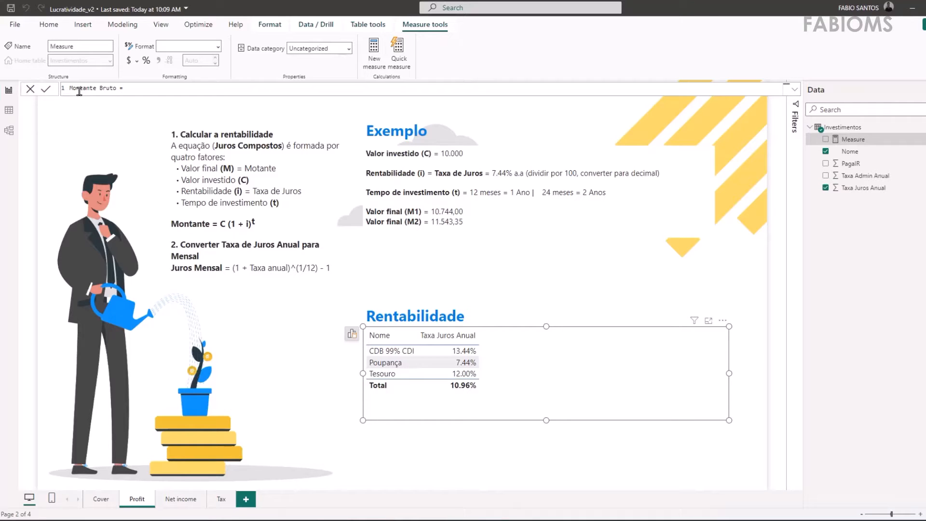
Define Montante Bruto as SUMX(Investimentos, 10000 * POWER(1 + Investimentos[Taxa Juros Anual], 1)).
text(SUM)
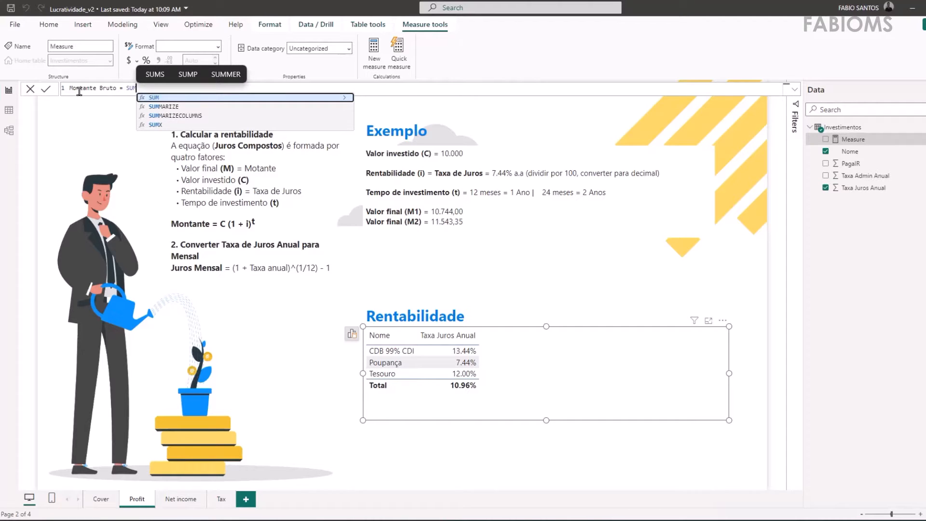
text(X)
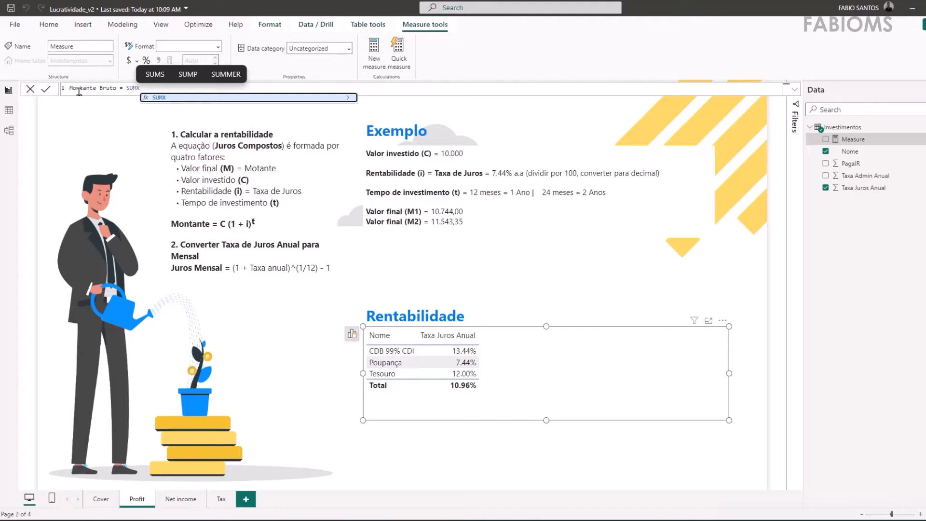
text(()
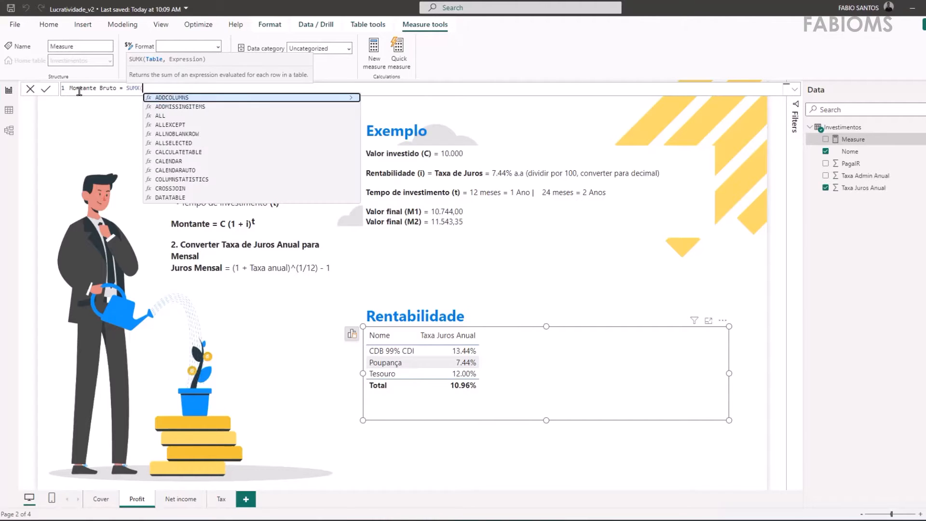
text(Investimentos,)
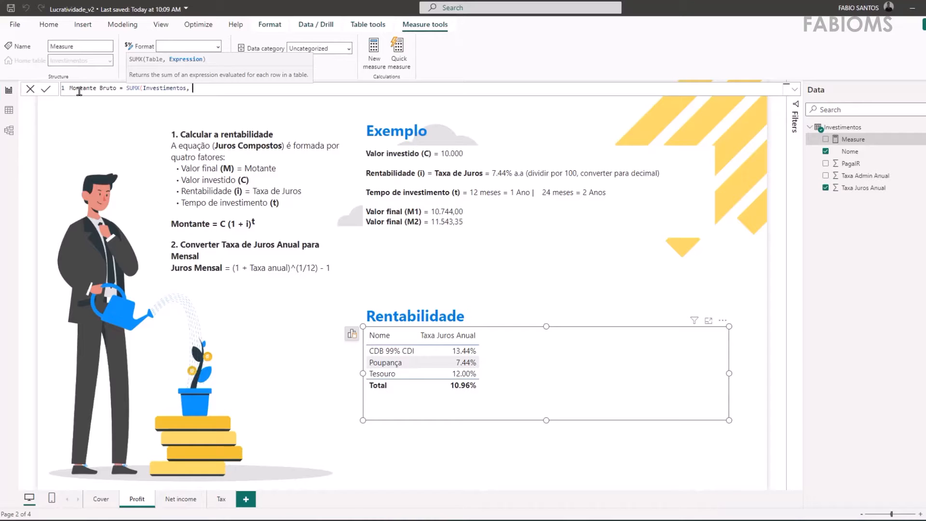
text(10000 * POWER)
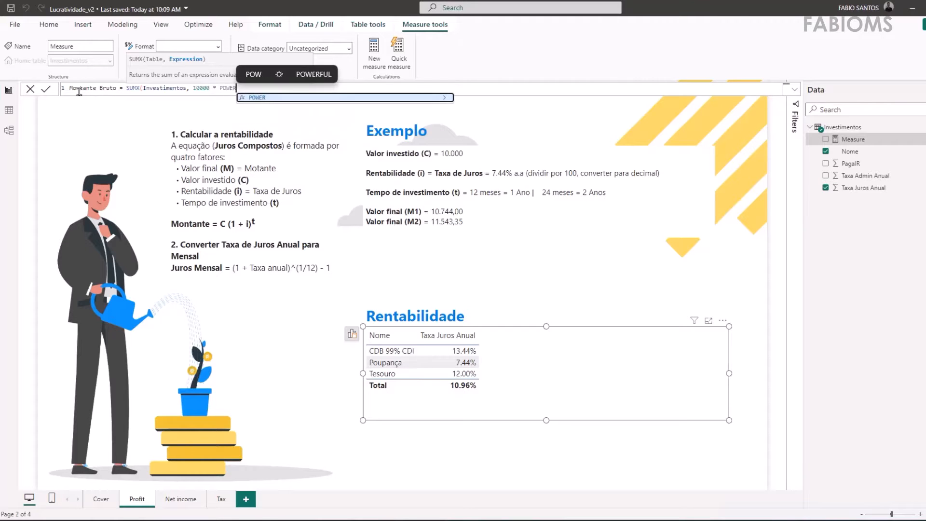
text((1 + )
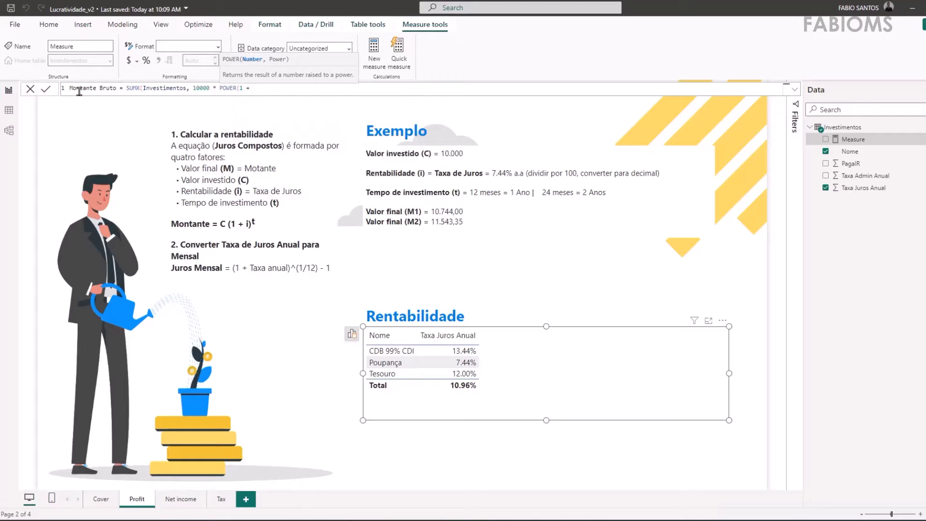
text(Investimentos[Taxa Juros Anual])
key(Down)
key(Tab)
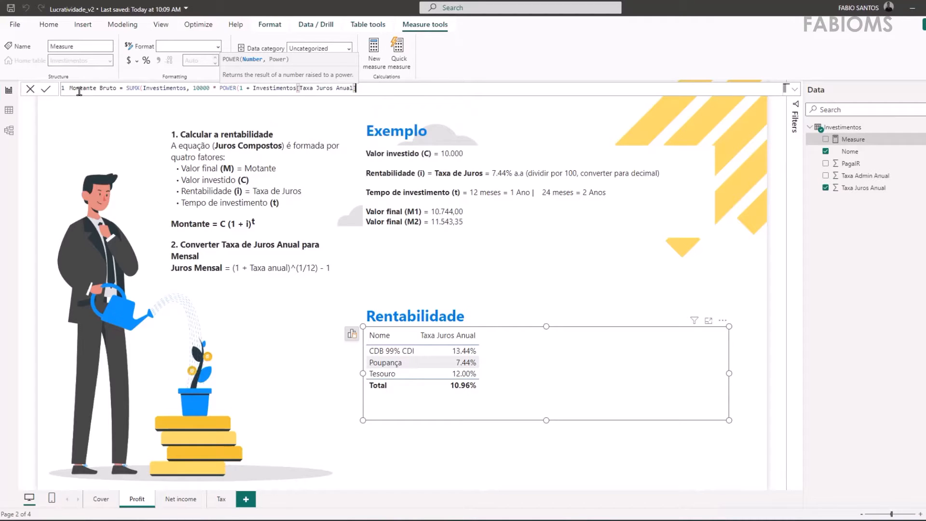
text(, 1)))
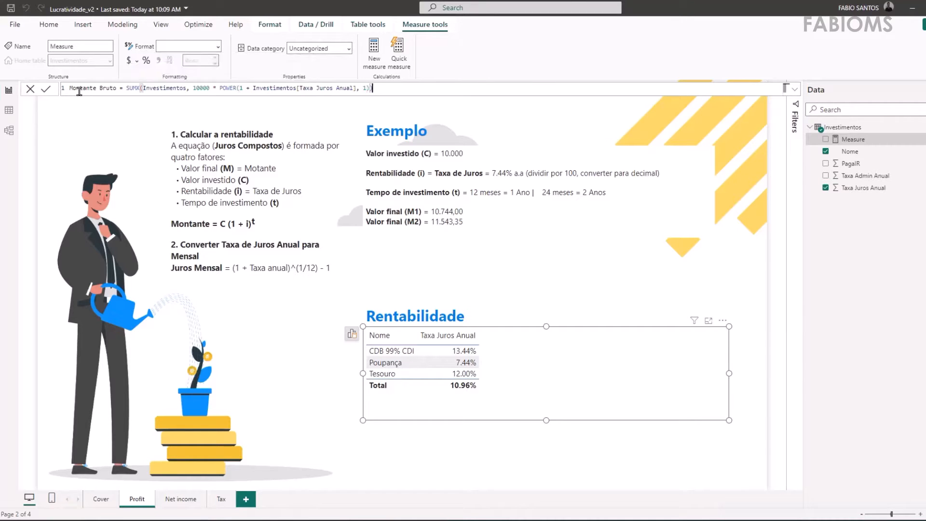
key(Return)
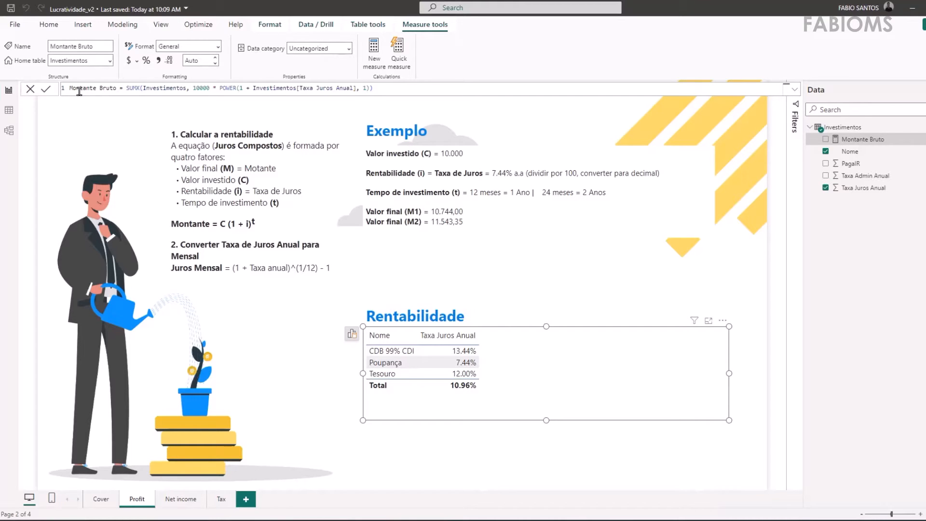
Add Montante Bruto as a column of the Rentabilidade table and compare it with the Exemplo's M1 value.
drag(892, 140, 535, 366)
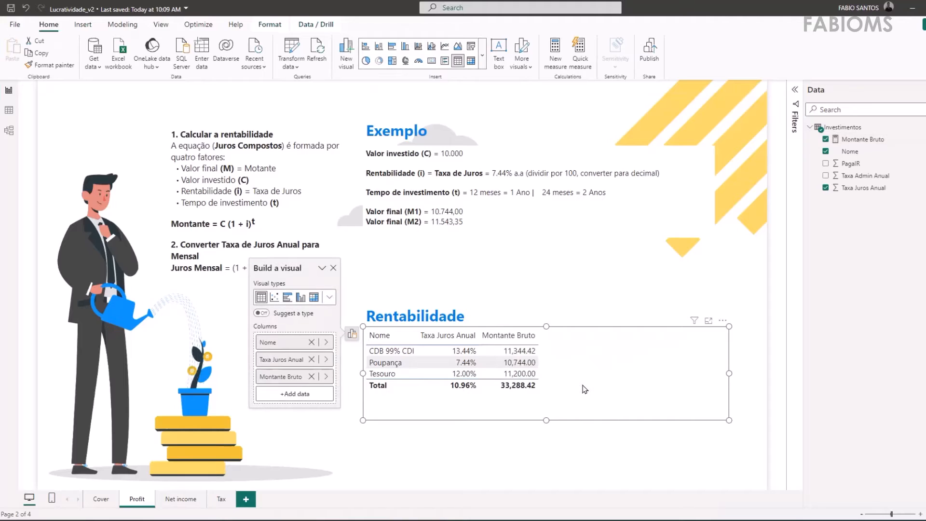
click(441, 212)
drag(430, 212, 463, 213)
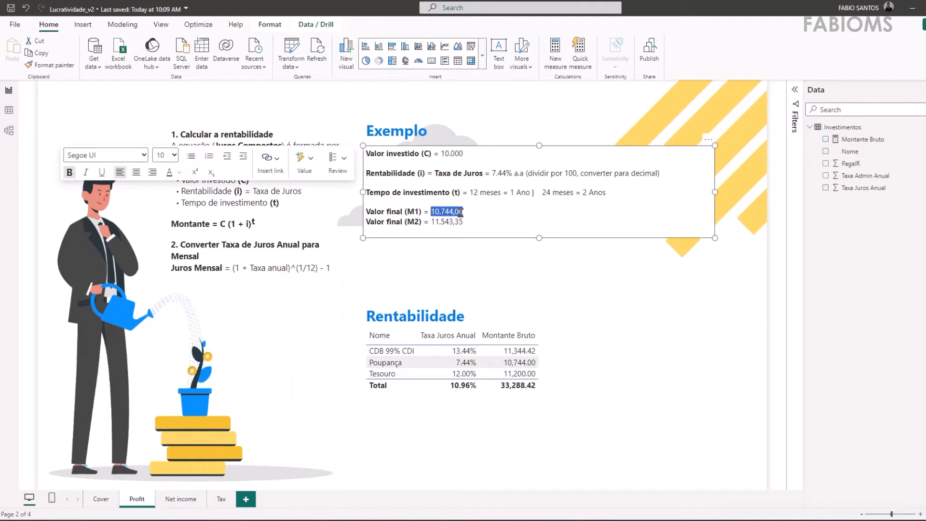
Set the POWER exponent in Montante Bruto to 2 and compare the table's amounts with the Exemplo's M2 value.
click(559, 374)
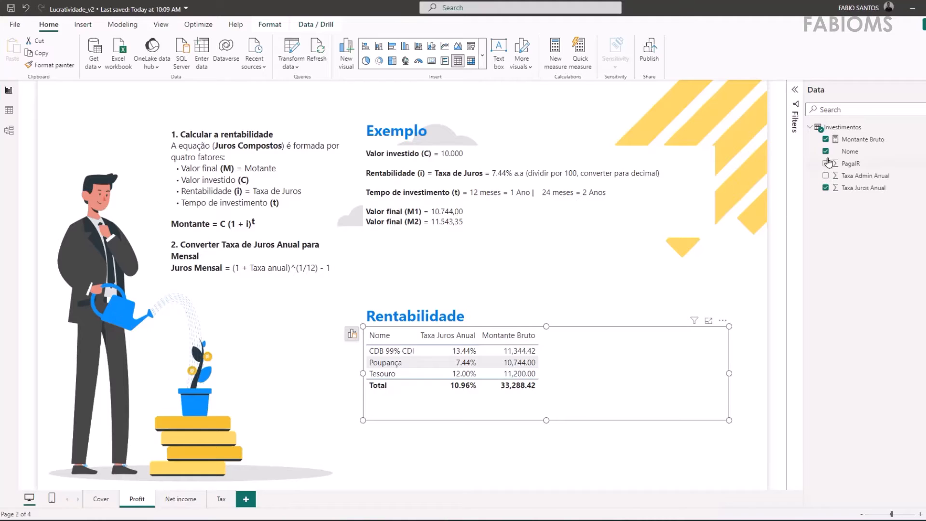
click(863, 140)
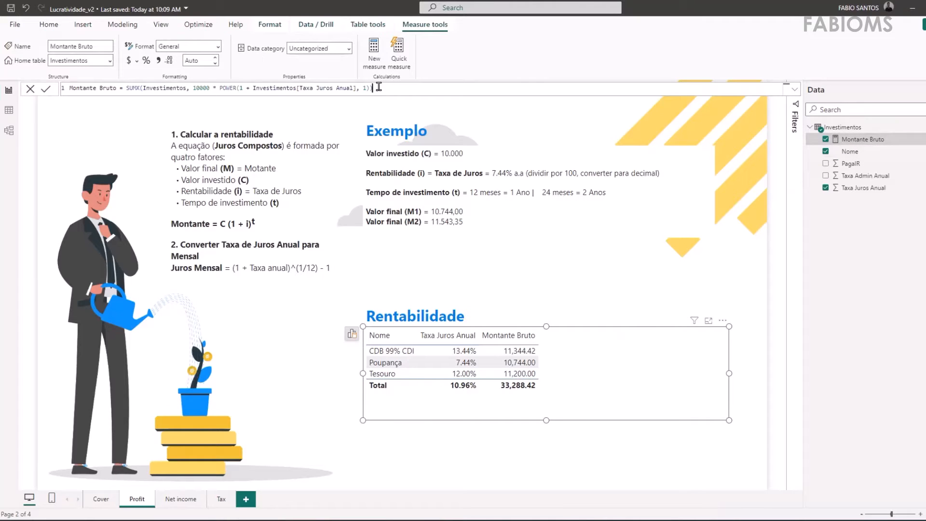
double_click(364, 88)
text(2)
key(Return)
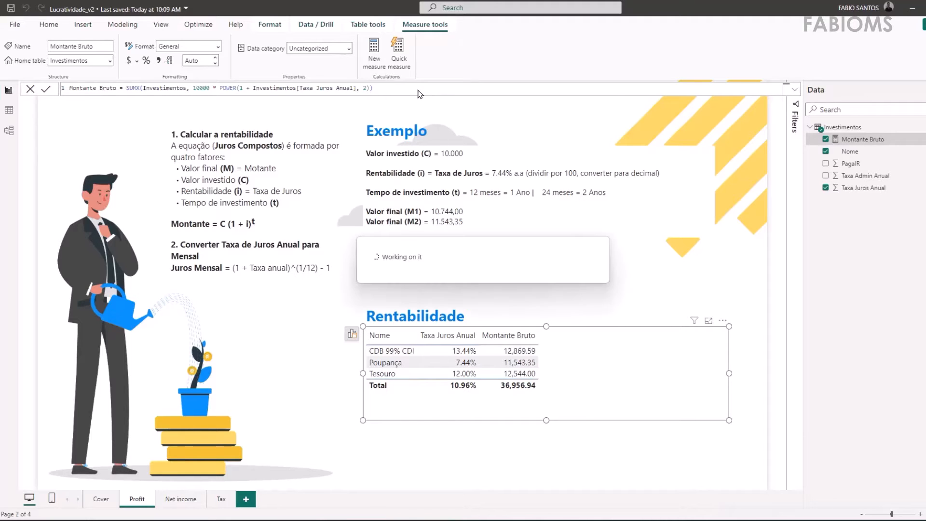
drag(430, 221, 466, 223)
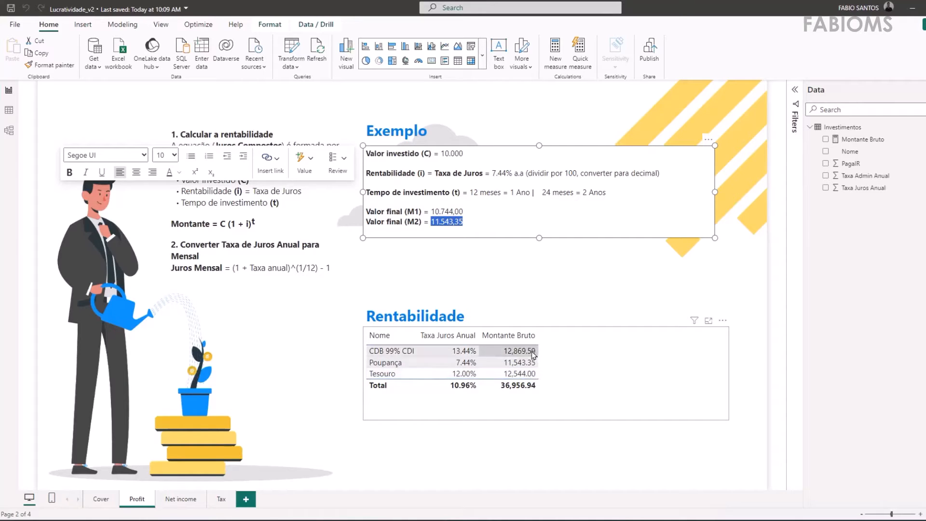
click(552, 388)
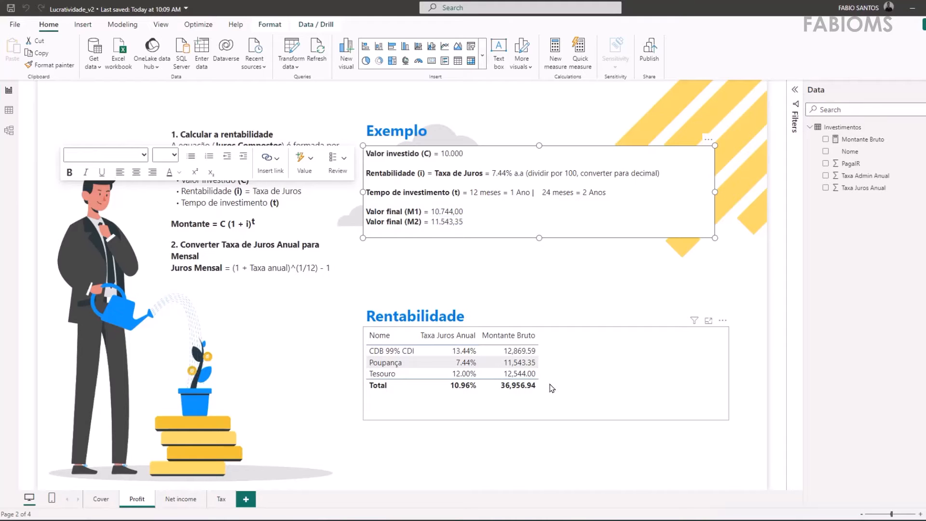
click(741, 309)
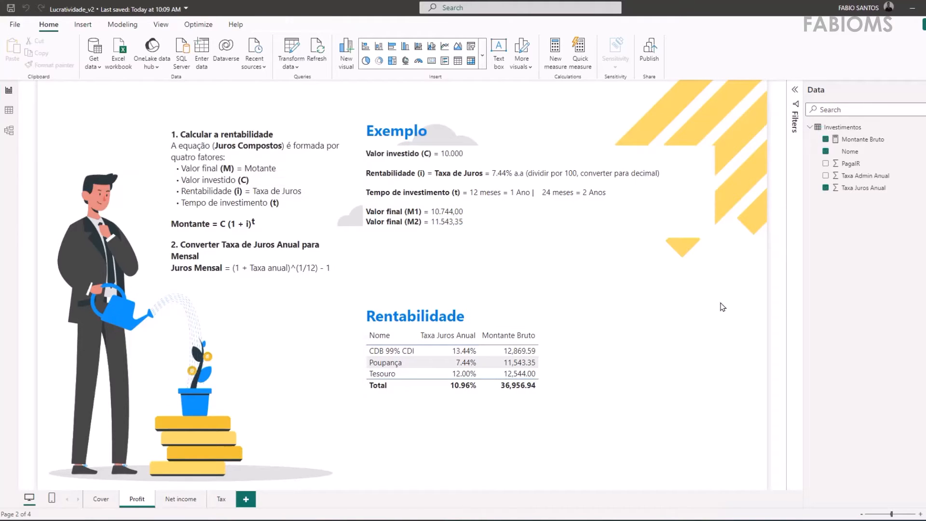
Open the Investimentos query's Source step in Power Query and add a column named Valor Investido.
click(287, 67)
key(Escape)
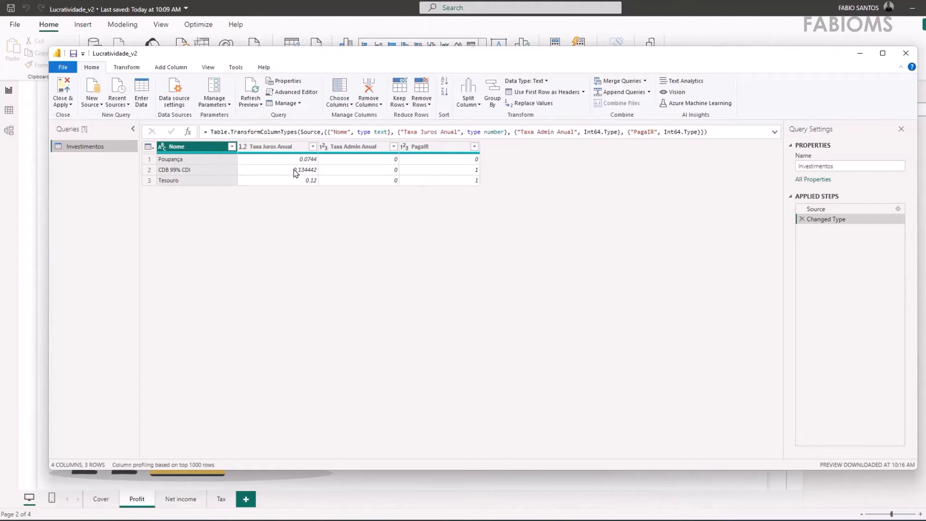
click(896, 210)
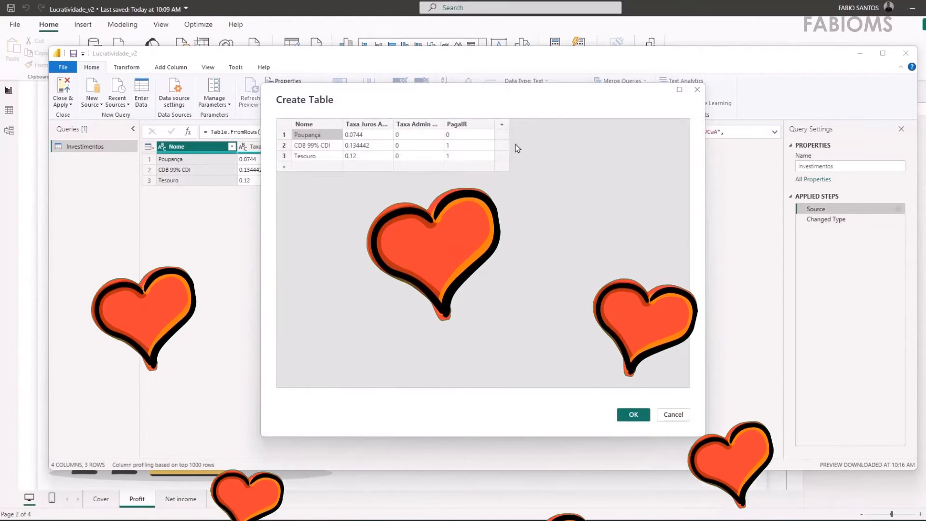
click(504, 124)
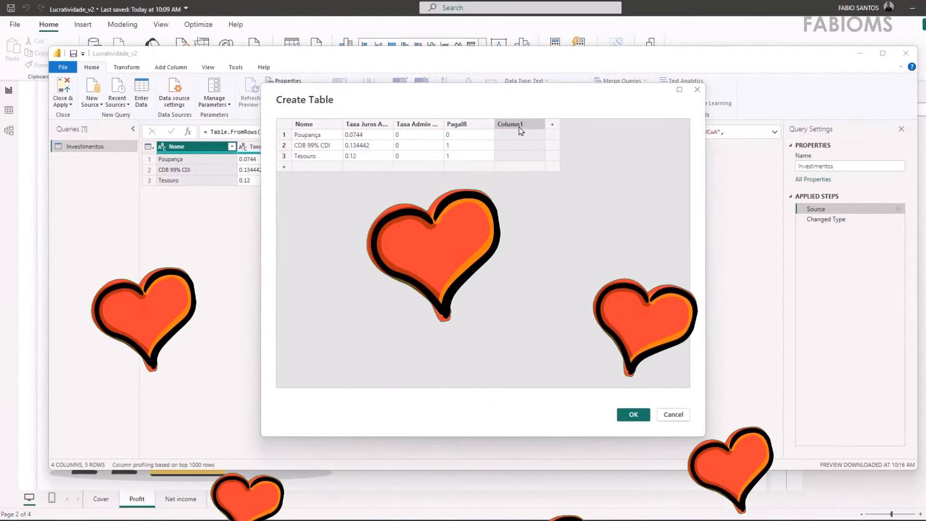
text(Valor Inves)
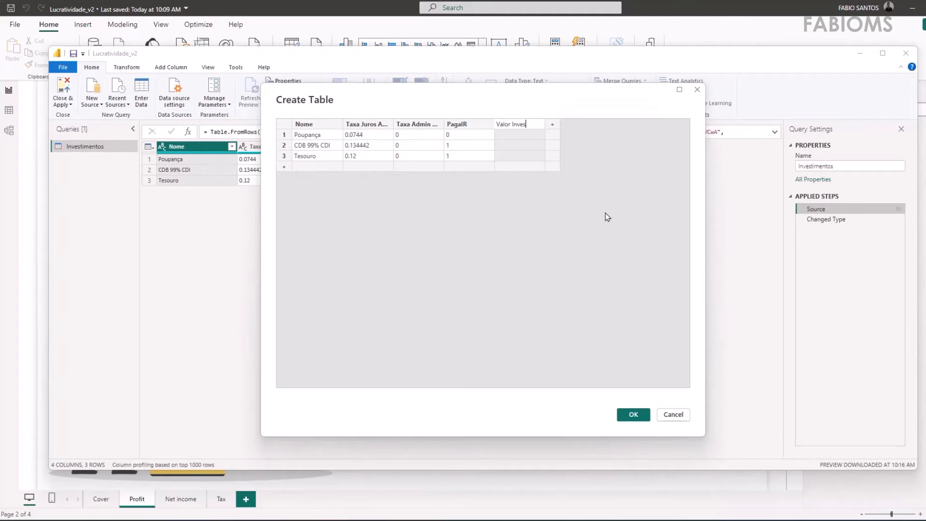
text(tido)
Enter 10000 as Valor Investido for Poupança, CDB 99% CDI and Tesouro, and accept the edited table.
click(520, 136)
text(10000)
click(525, 145)
text(10000)
click(523, 156)
text(10)
click(516, 138)
click(516, 148)
click(516, 157)
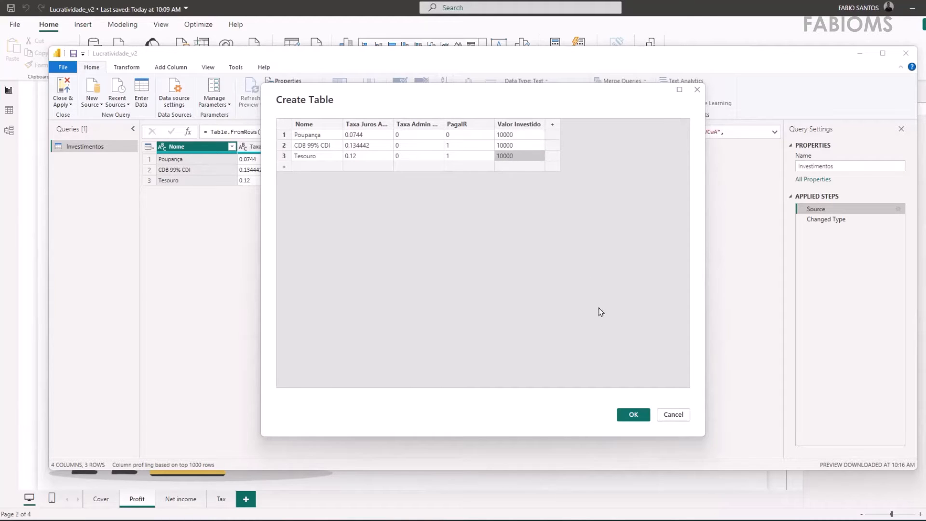
click(626, 417)
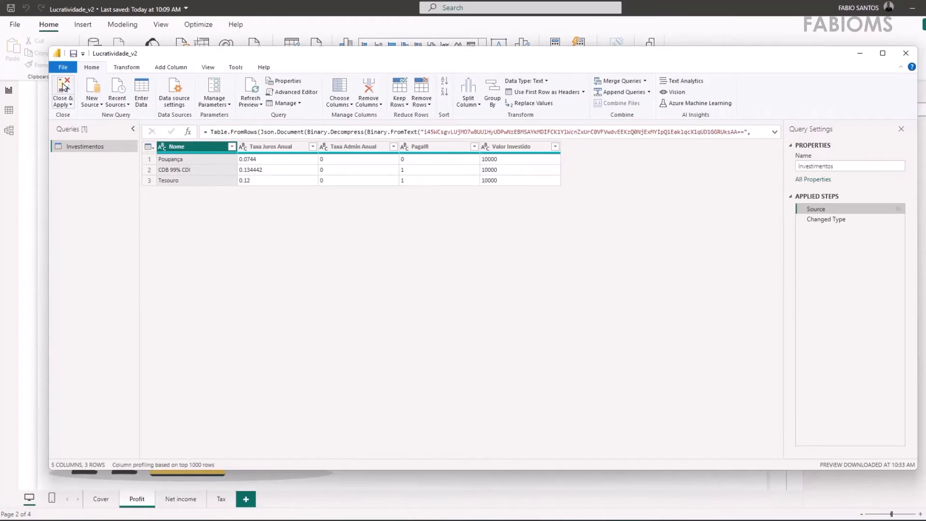
Apply the query changes and replace the fixed 10000 in the Montante Bruto formula with Investimentos[Valor Investido].
click(64, 87)
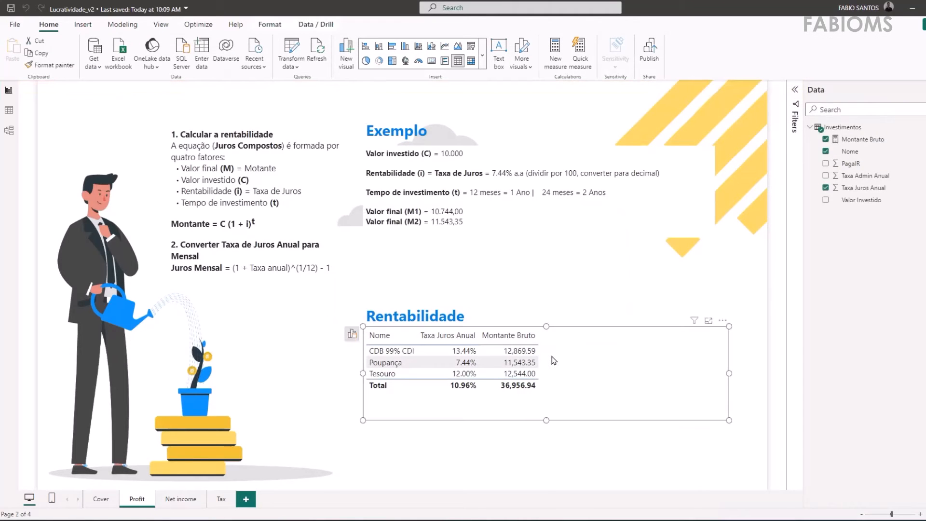
click(862, 139)
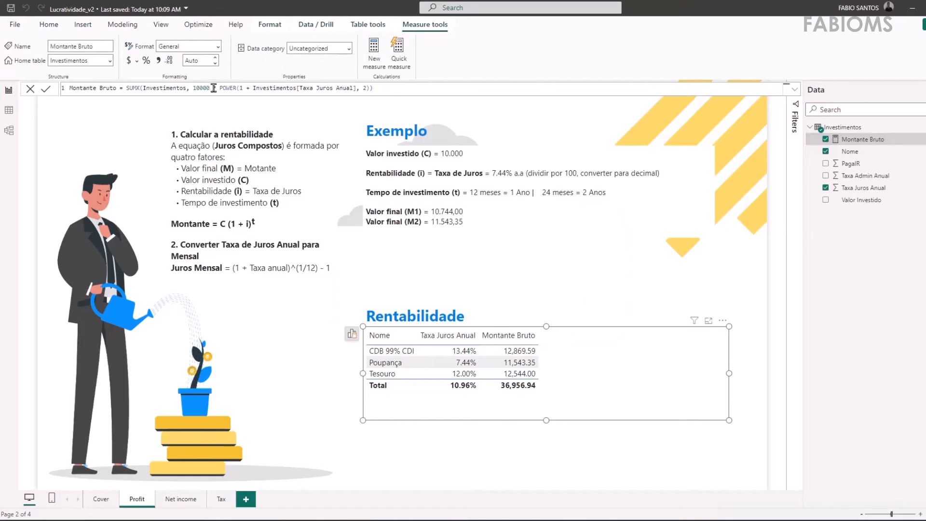
double_click(194, 89)
text(Vl)
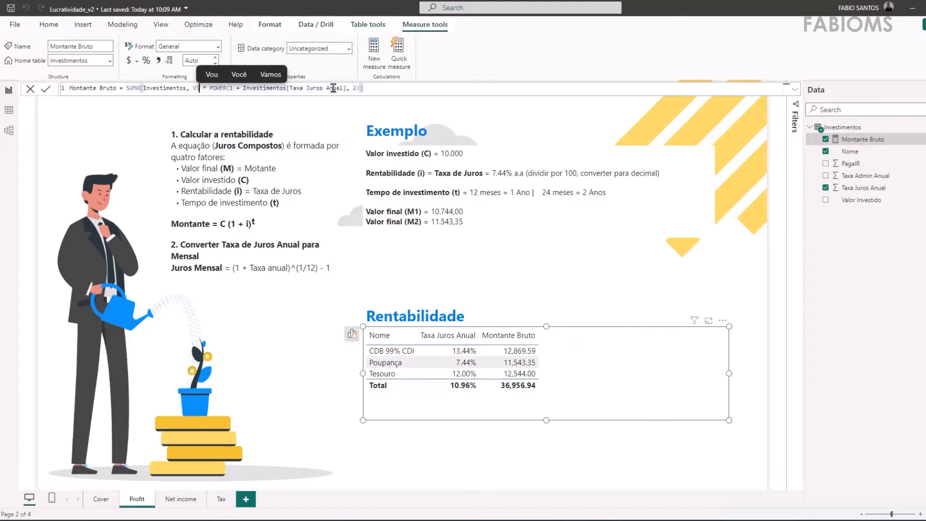
key(Tab)
click(488, 85)
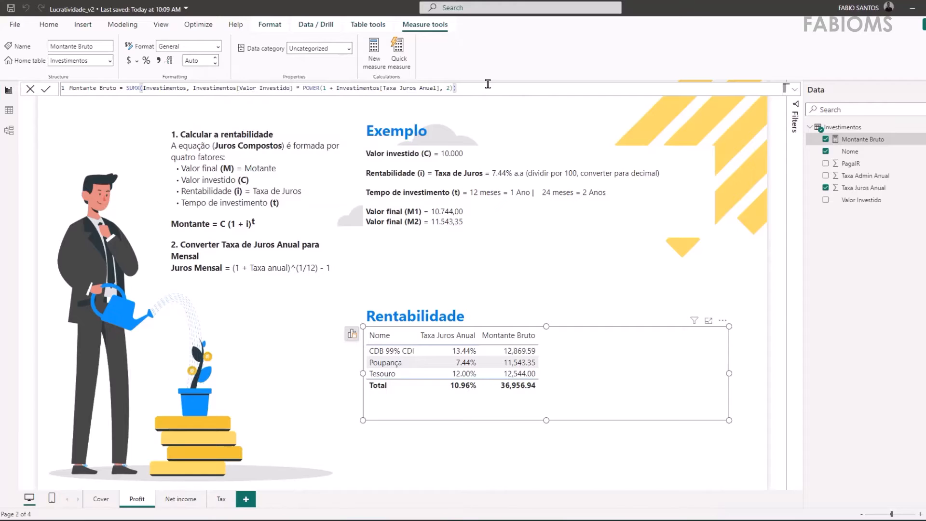
key(Return)
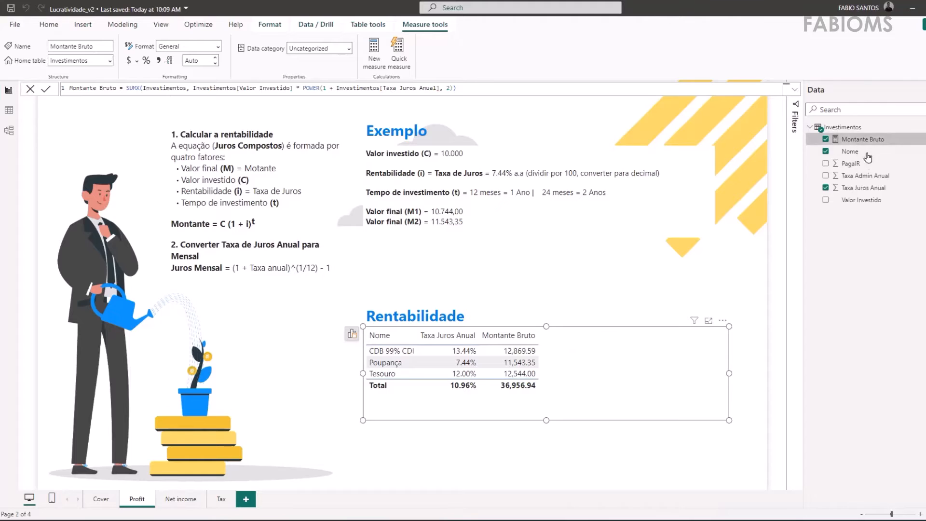
Create an empty calculated table named Medidas, check its field, and return to the report page.
click(9, 114)
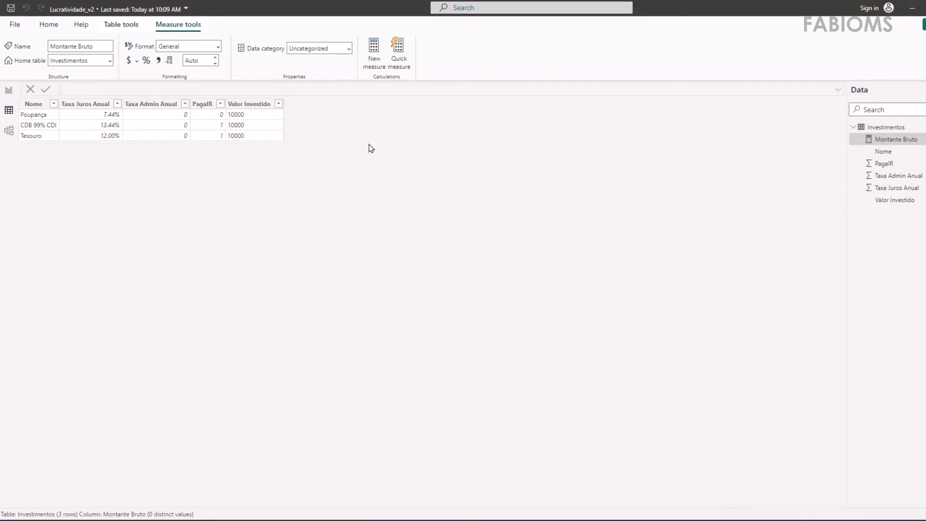
click(110, 27)
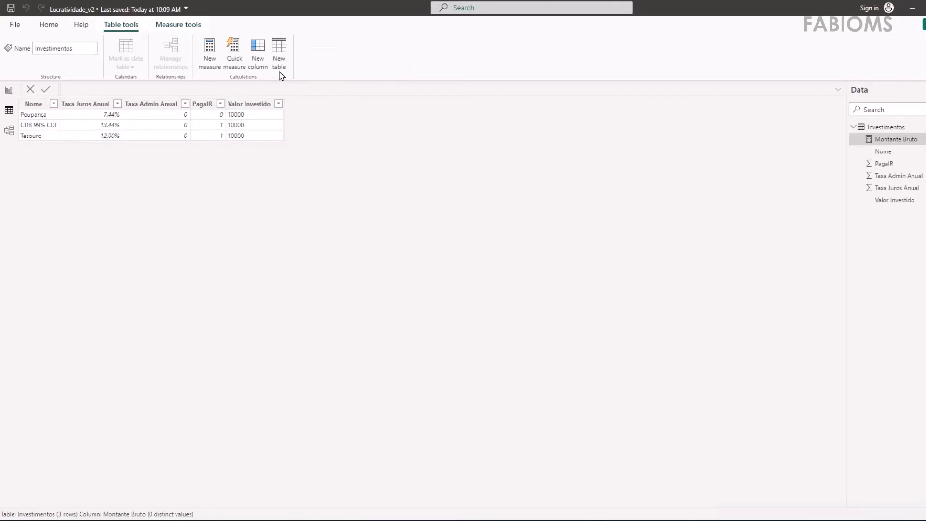
click(276, 48)
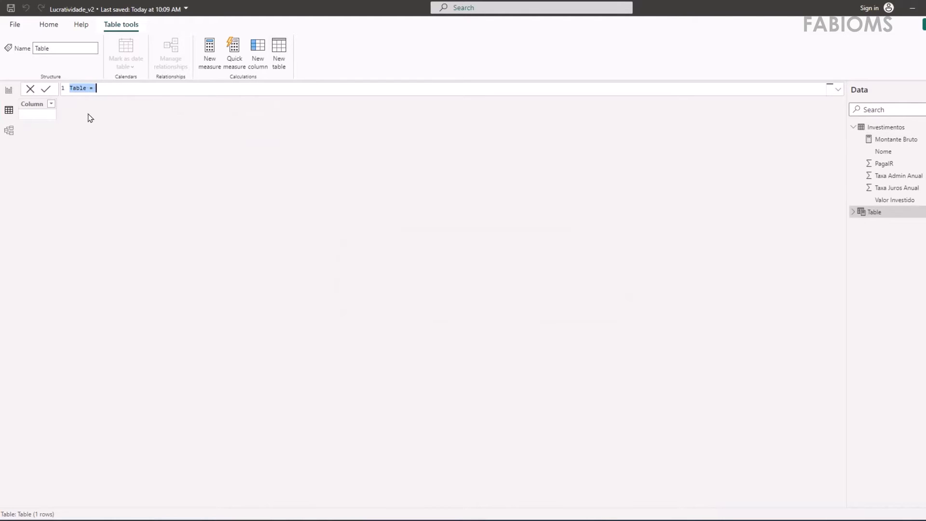
double_click(79, 89)
text(Medidas)
key(Return)
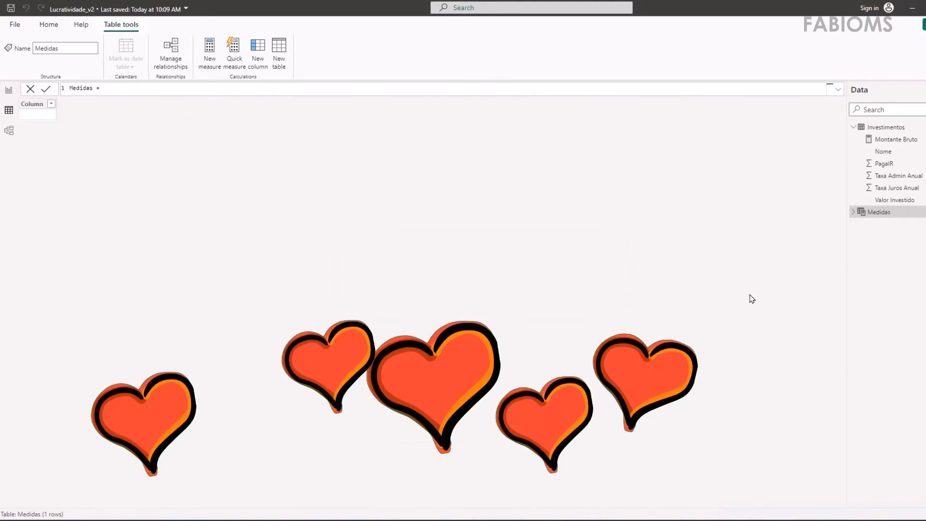
click(854, 213)
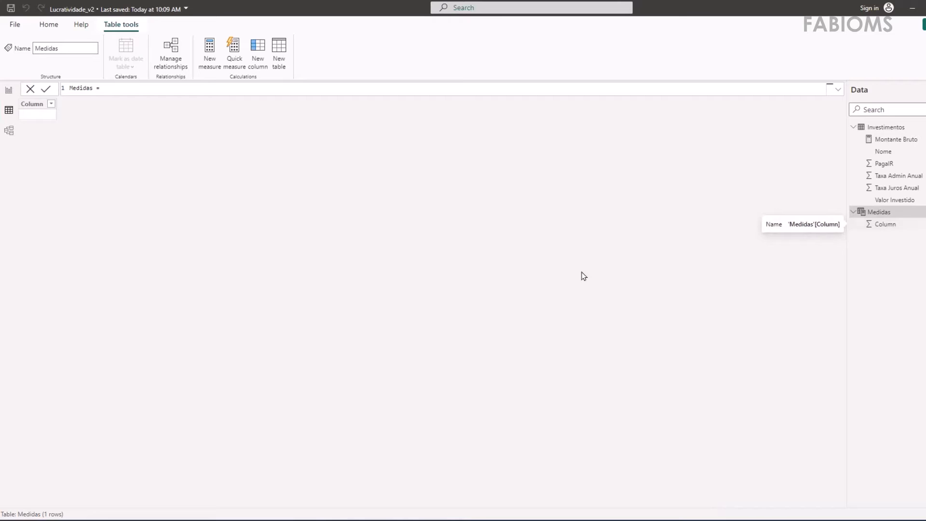
click(9, 91)
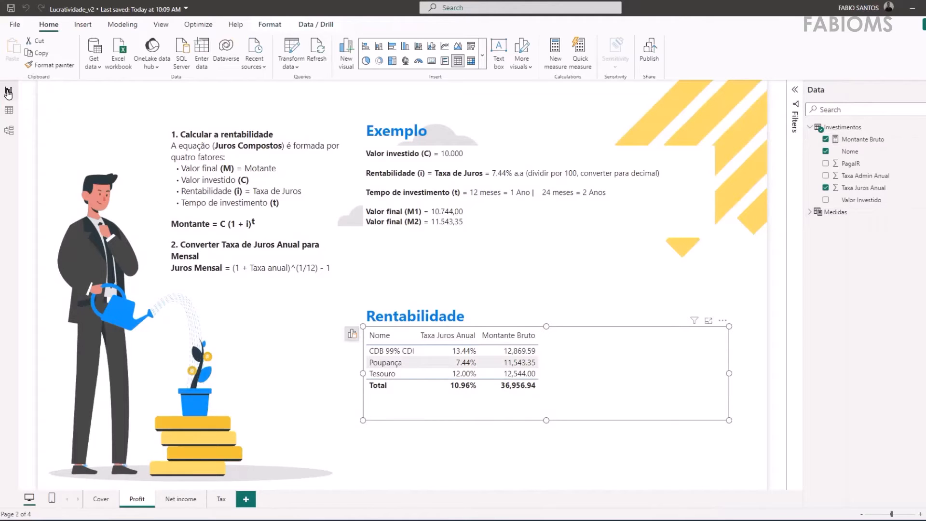
Copy the Montante Bruto formula into a new measure in the Medidas table and name it Montante Bruto Anual.
right_click(896, 140)
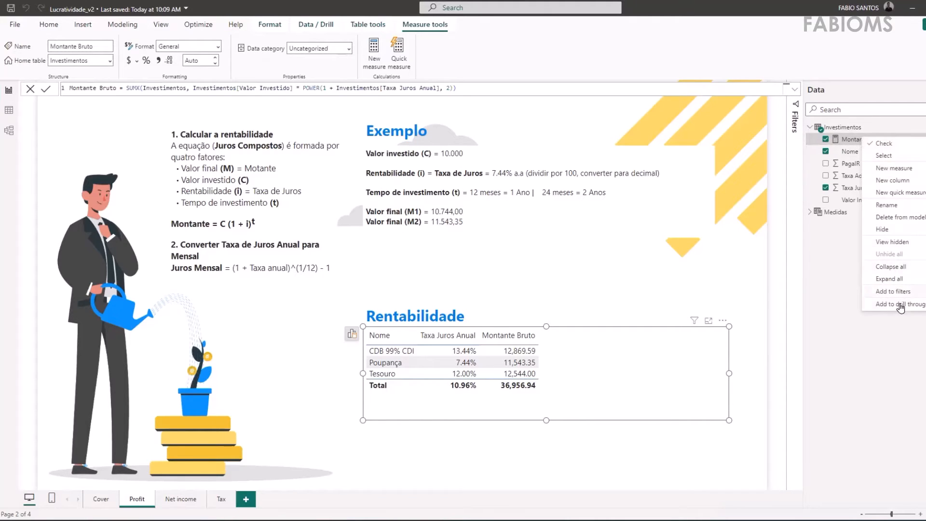
drag(843, 142, 883, 245)
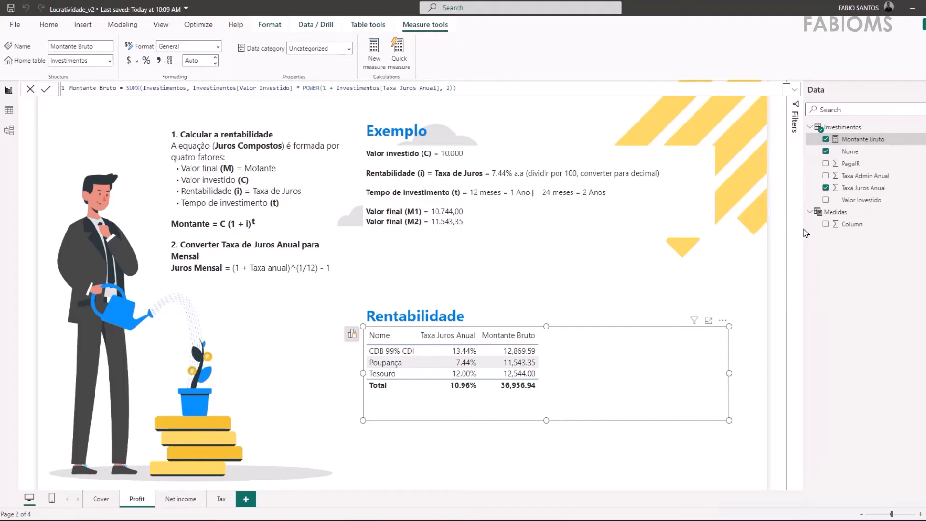
click(471, 88)
drag(489, 88, 51, 93)
key(ctrl+c)
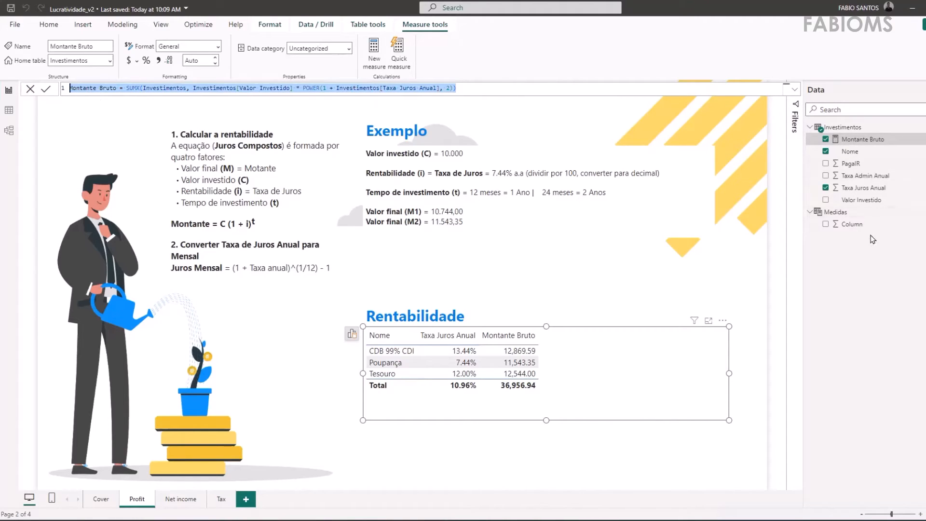
right_click(861, 213)
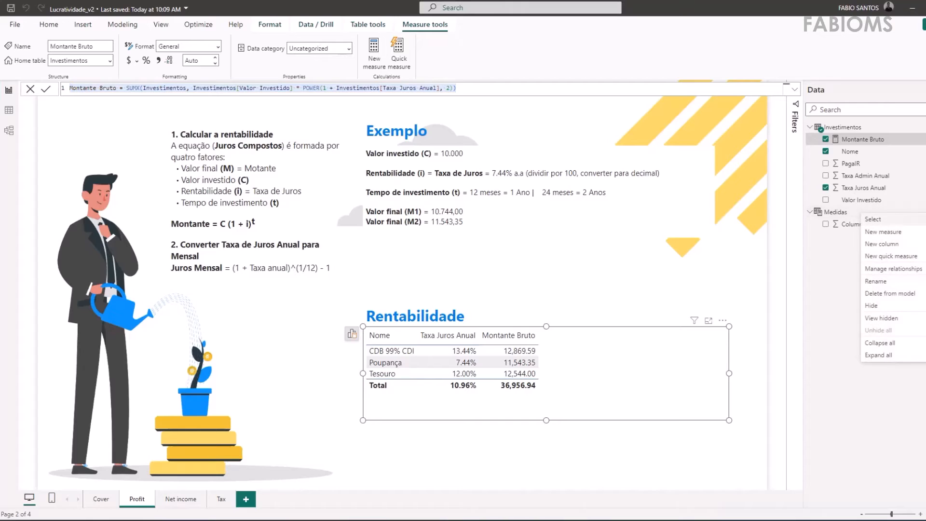
click(892, 233)
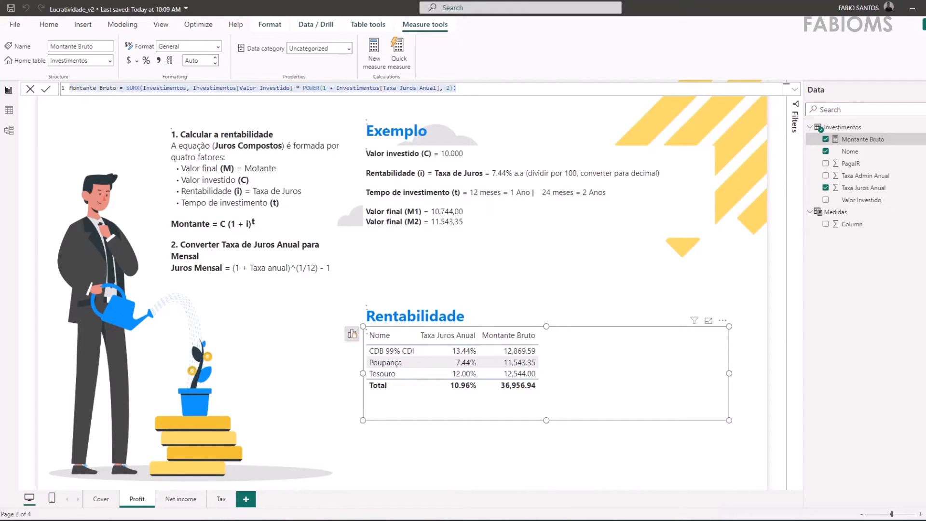
key(ctrl+v)
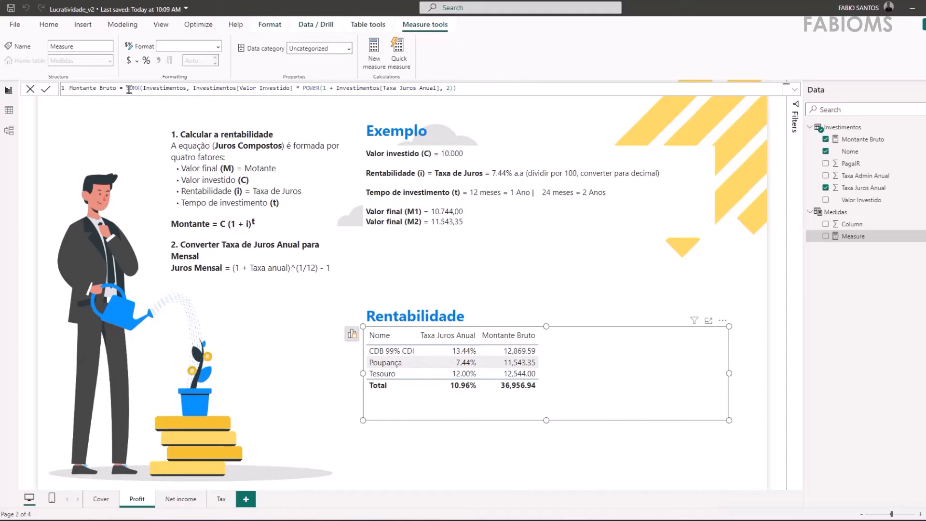
text(Anual)
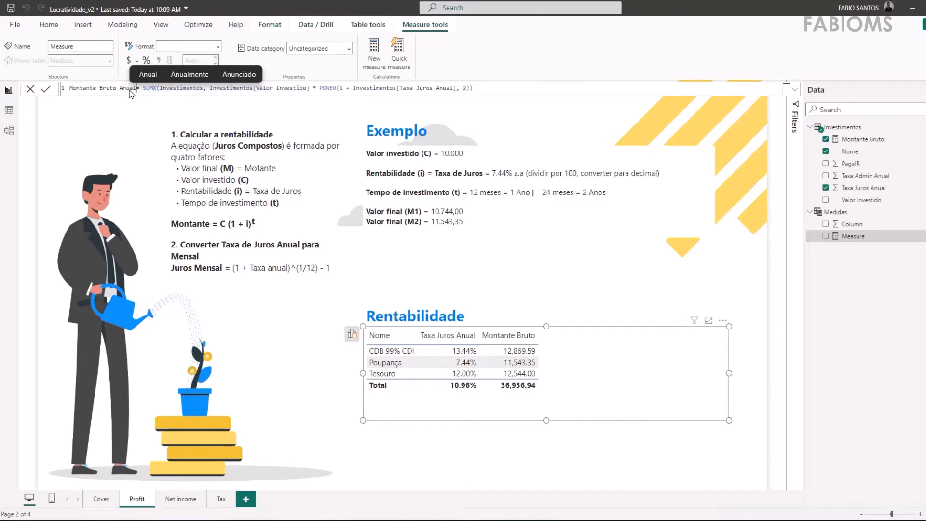
key(Return)
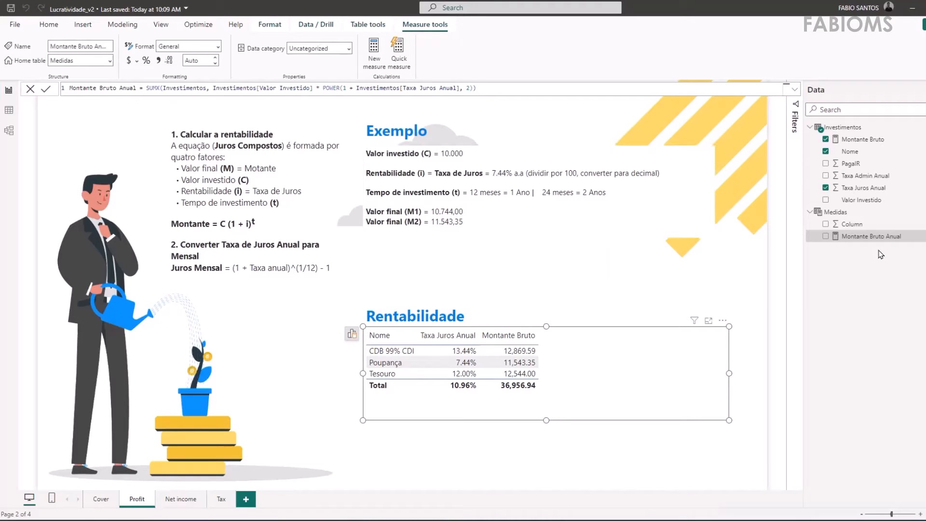
Delete the original Montante Bruto measure from the Investimentos table and confirm the deletion.
click(882, 141)
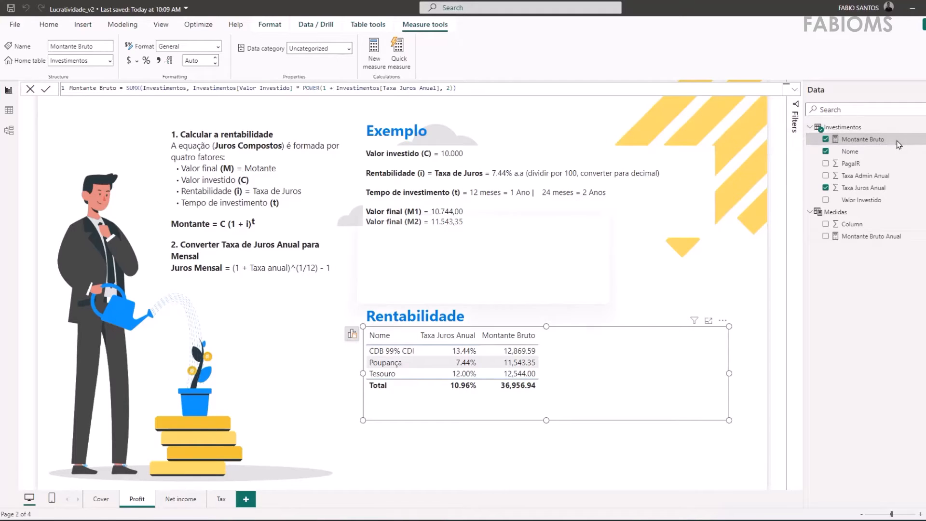
key(Delete)
click(540, 286)
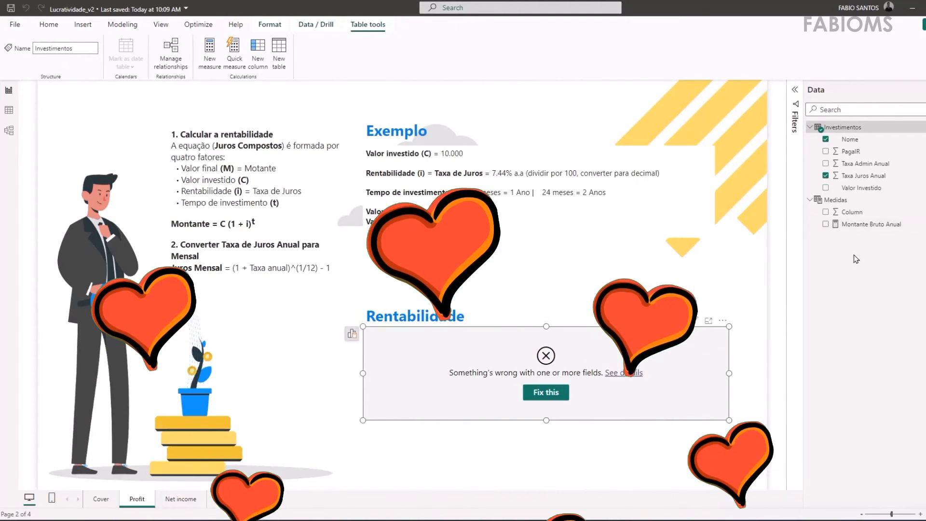
Rename the Medidas measure to Montante Bruto and repair the Rentabilidade table by removing its broken field.
click(868, 225)
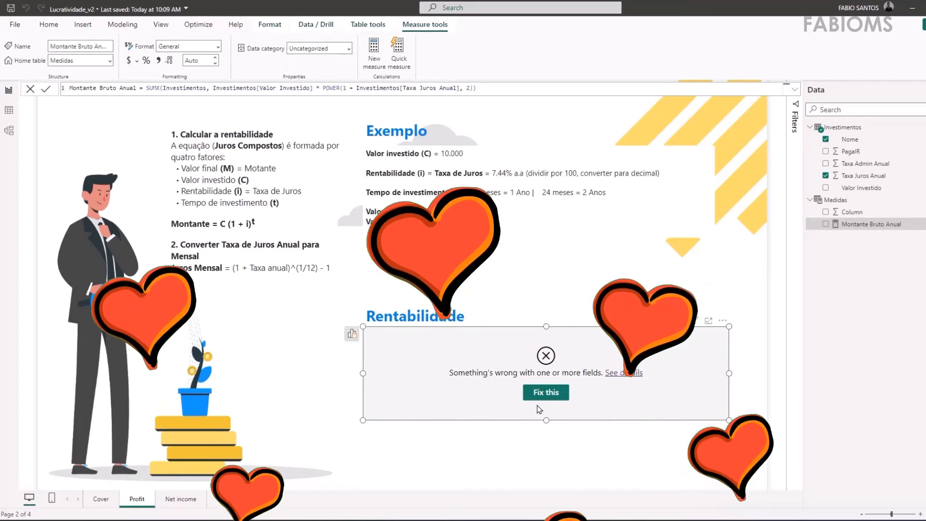
right_click(868, 230)
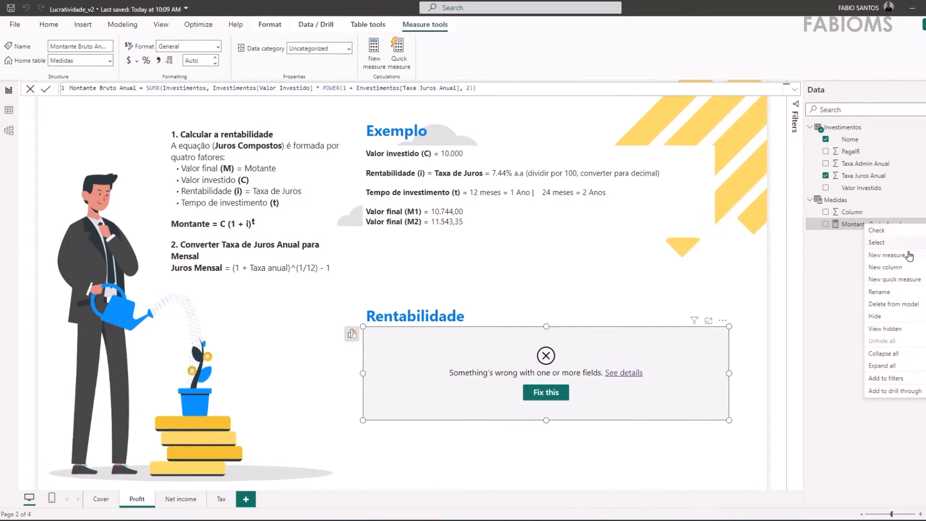
click(884, 270)
key(End)
key(BackSpace)
key(BackSpace)
key(BackSpace)
key(BackSpace)
key(BackSpace)
key(BackSpace)
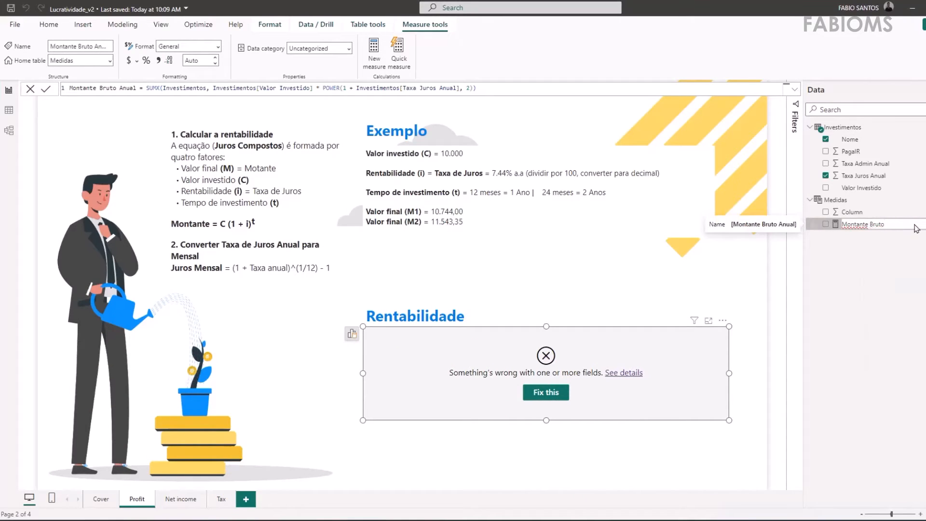
key(Return)
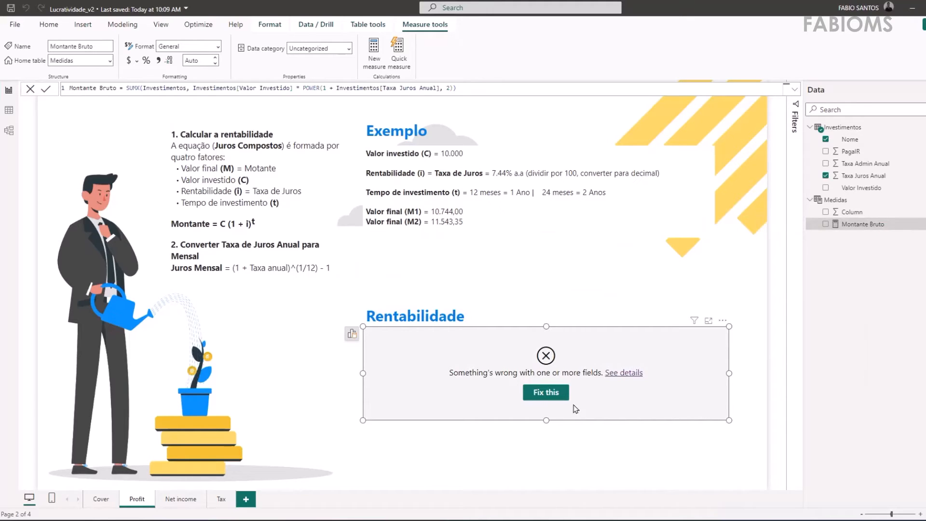
click(549, 395)
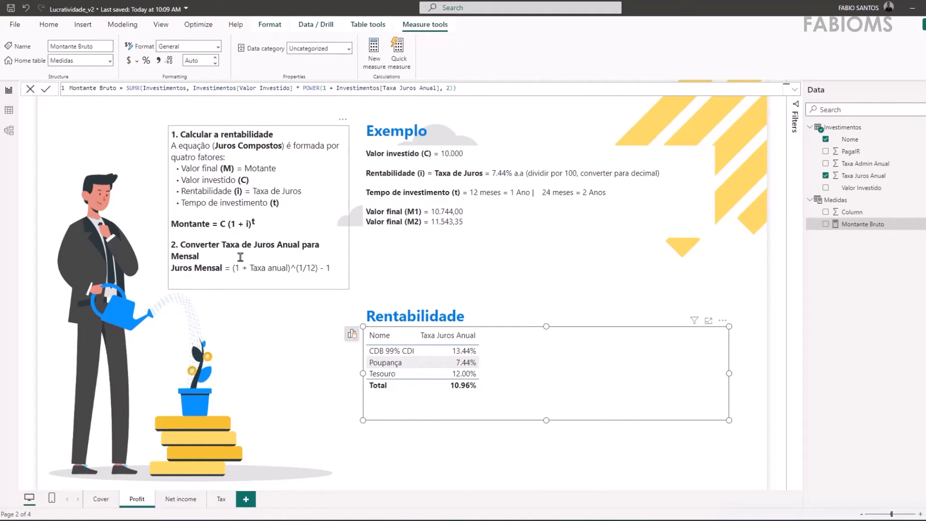
Highlight the Juros Mensal formula in the explanation text, and hide the placeholder Column field of the Medidas table.
click(270, 264)
drag(231, 268, 328, 269)
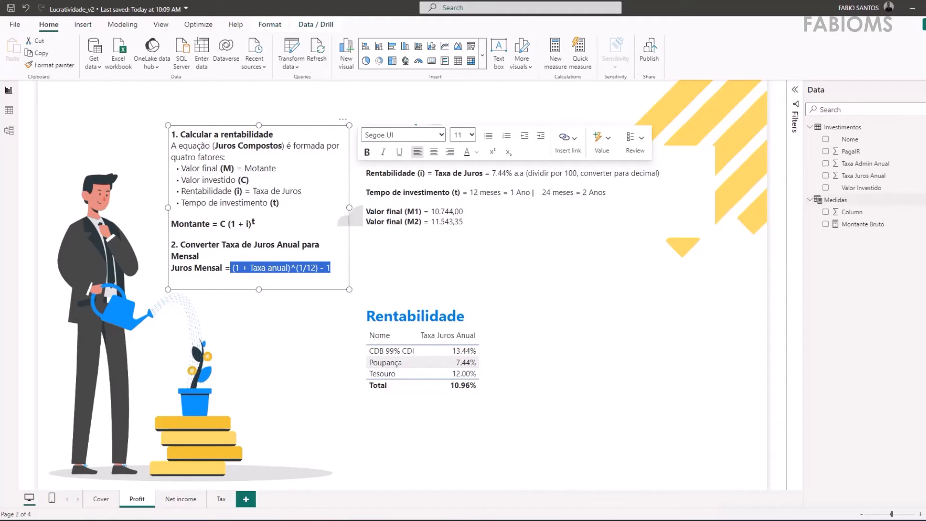
right_click(862, 212)
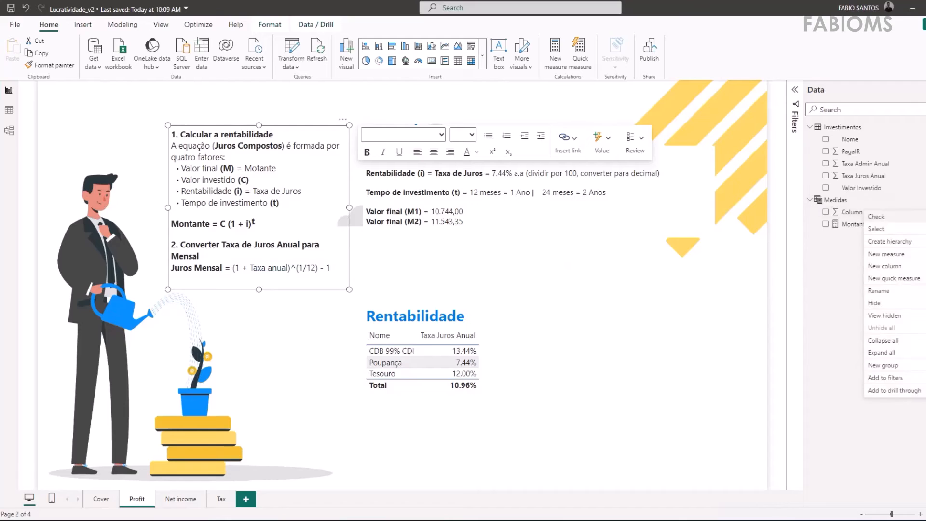
click(890, 300)
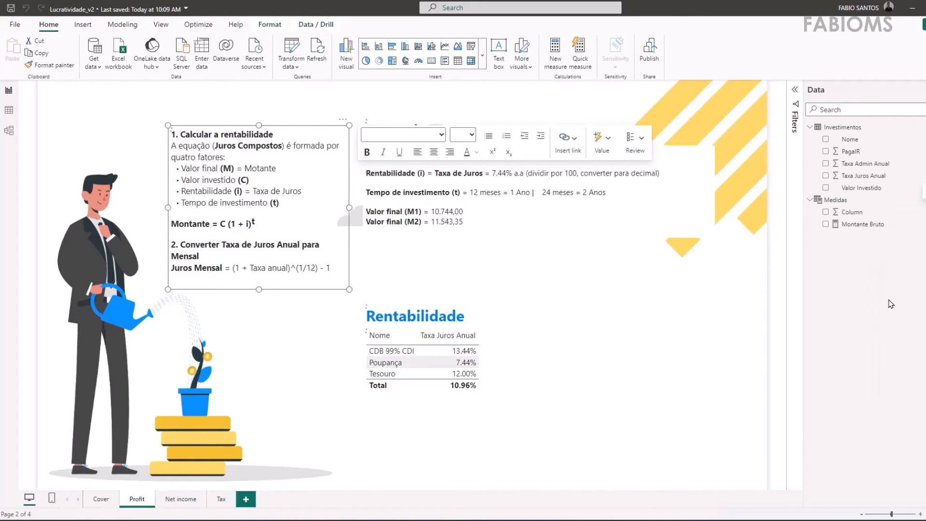
Add a new measure named Juros Taxa Mensal to the Medidas table.
click(858, 139)
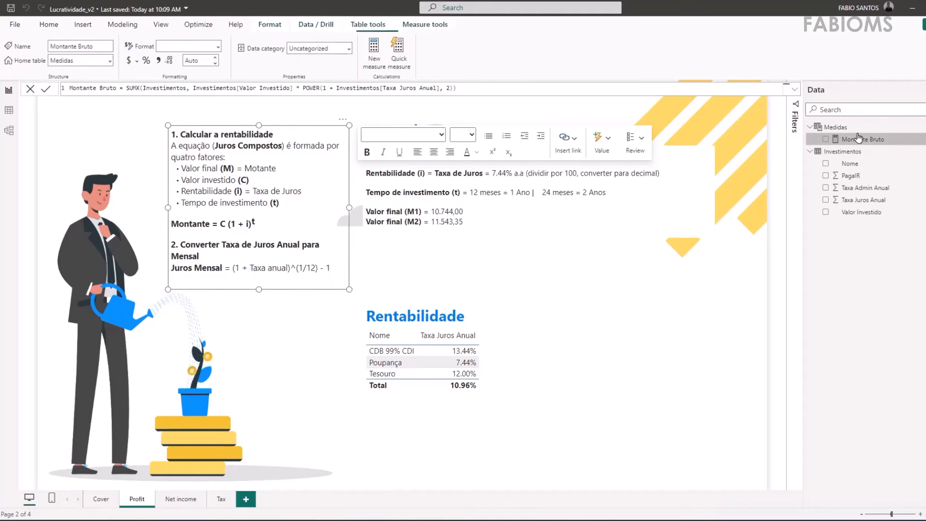
click(839, 127)
click(863, 139)
click(869, 127)
right_click(868, 127)
click(885, 143)
double_click(85, 88)
text(Juros Taxa =)
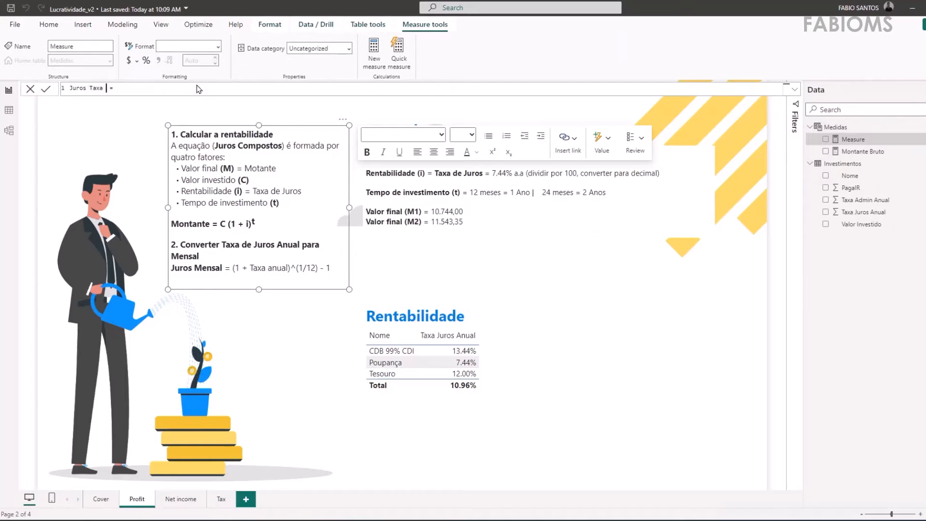
key(BackSpace)
text(Mensal =)
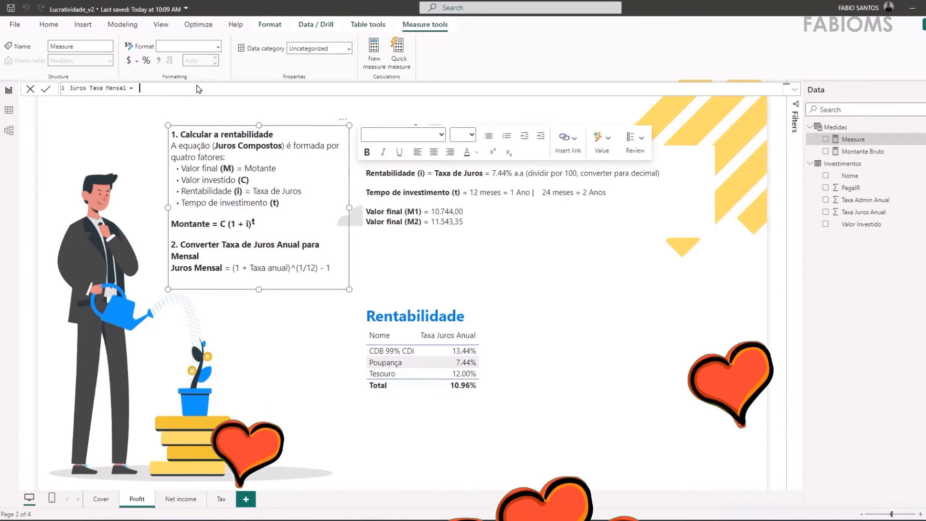
Begin the Juros Taxa Mensal formula with POWER(1 +.
text( POWER(1 +)
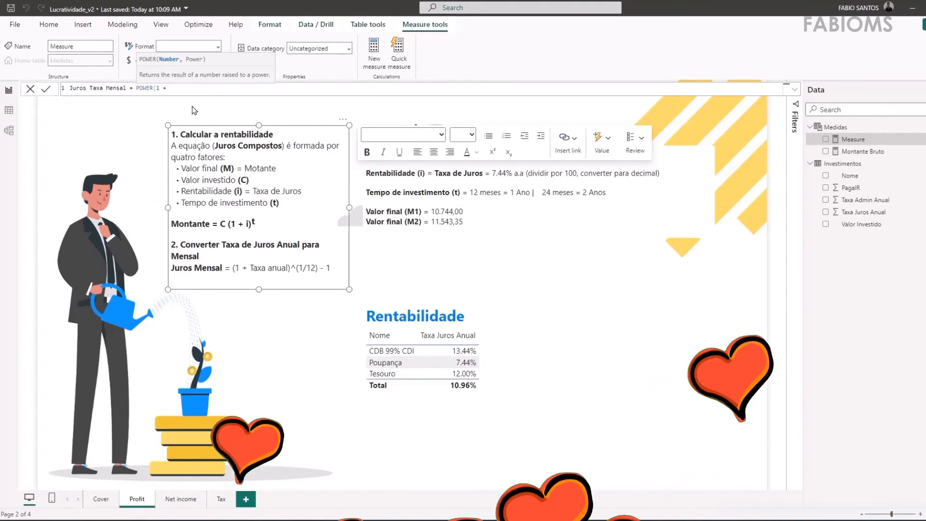
text( Inve)
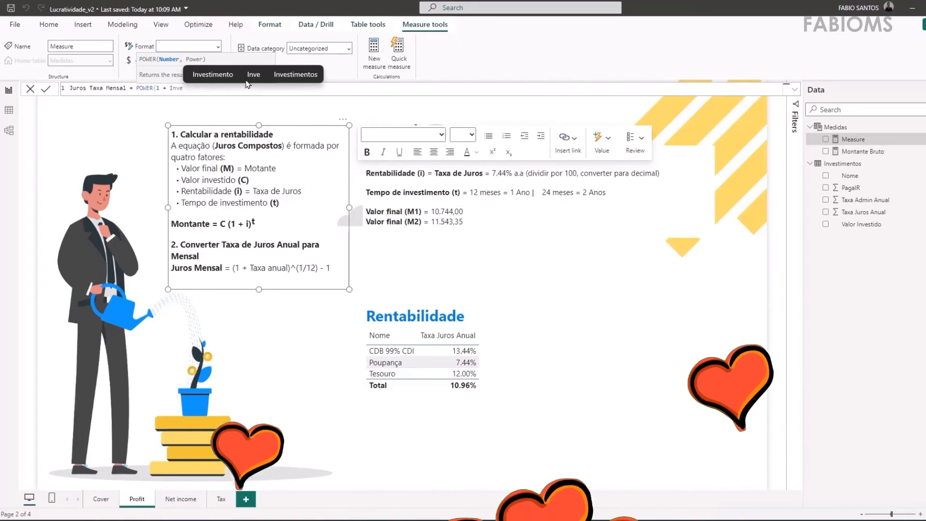
text(stimento)
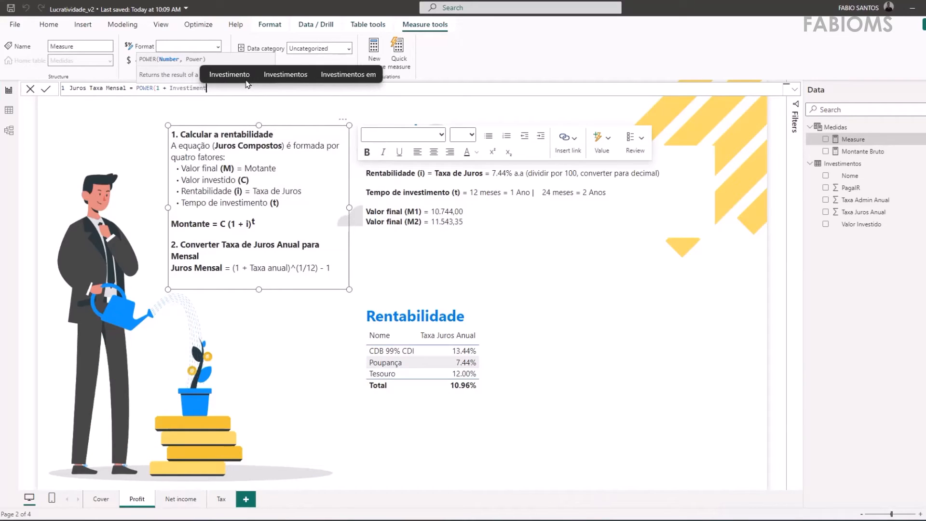
key(BackSpace)
key(BackSpace)
key(BackSpace)
key(BackSpace)
key(BackSpace)
key(BackSpace)
key(BackSpace)
key(BackSpace)
key(BackSpace)
key(BackSpace)
key(BackSpace)
key(BackSpace)
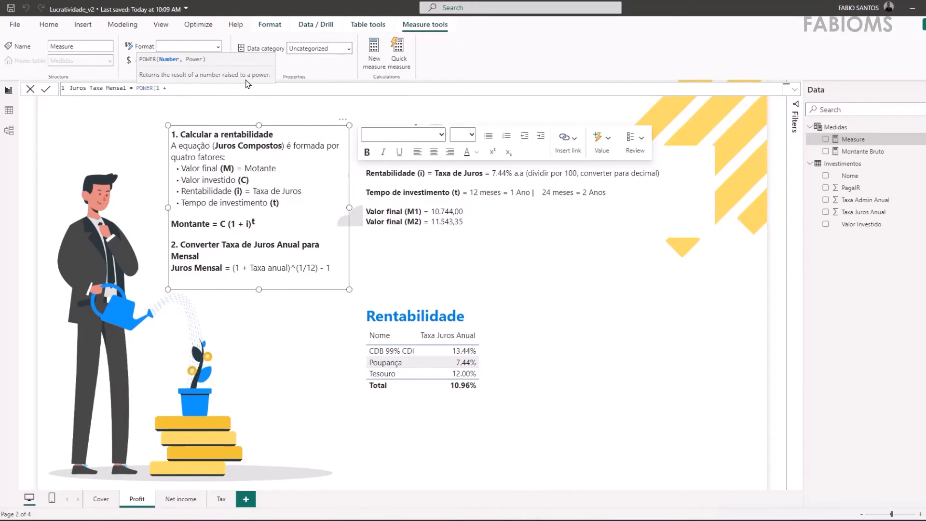
Complete the Juros Taxa Mensal formula with AVERAGEX(Investimentos,Investimentos[Taxa Juros Anual]), 1/12) - 1 and commit it.
text(AVERAGEX(Investimentos,)
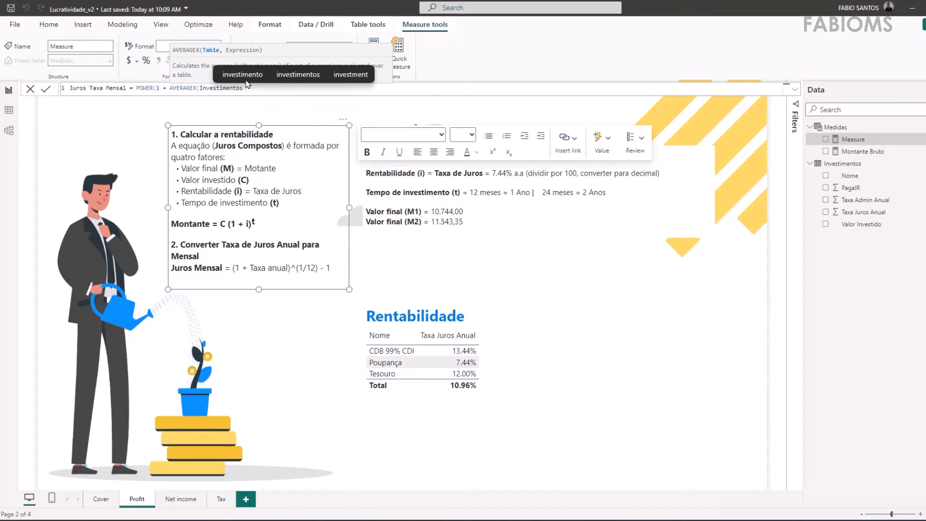
text(Investimentos[Taxa Juros Anual]),)
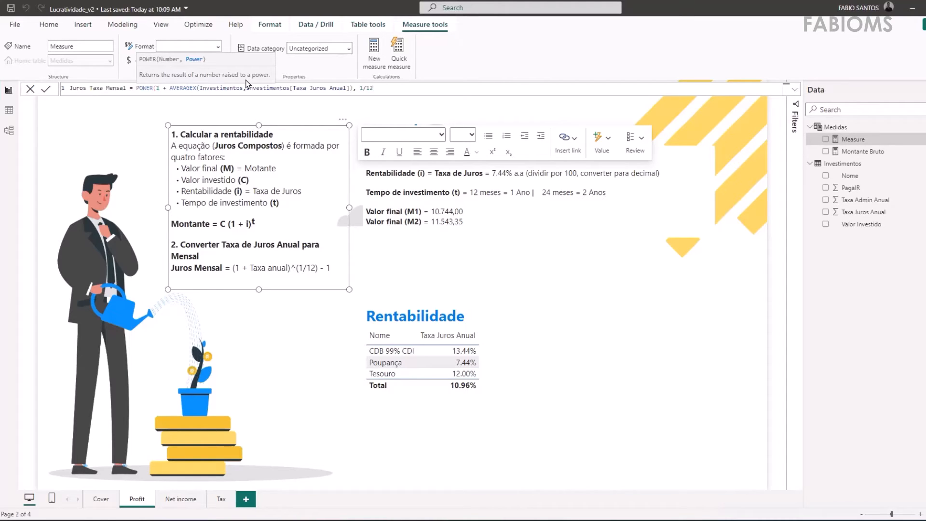
text(1/12) - 1)
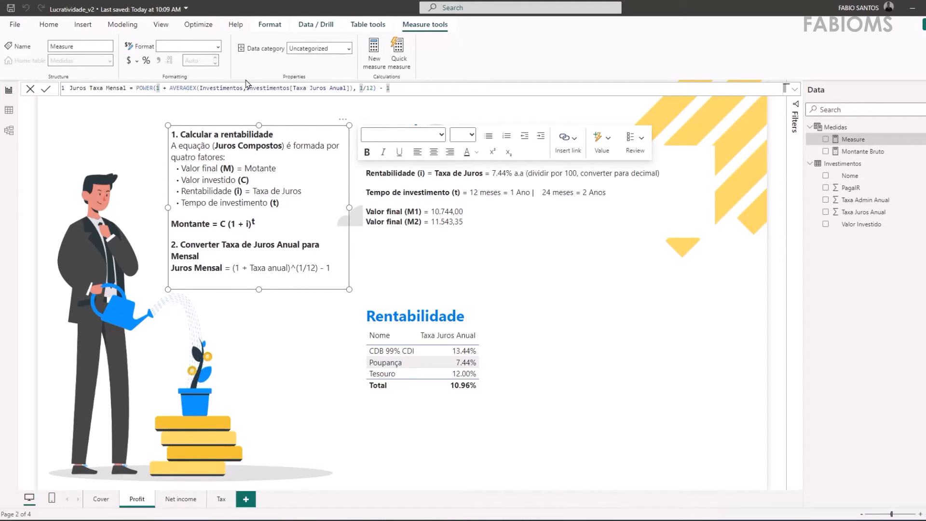
key(Return)
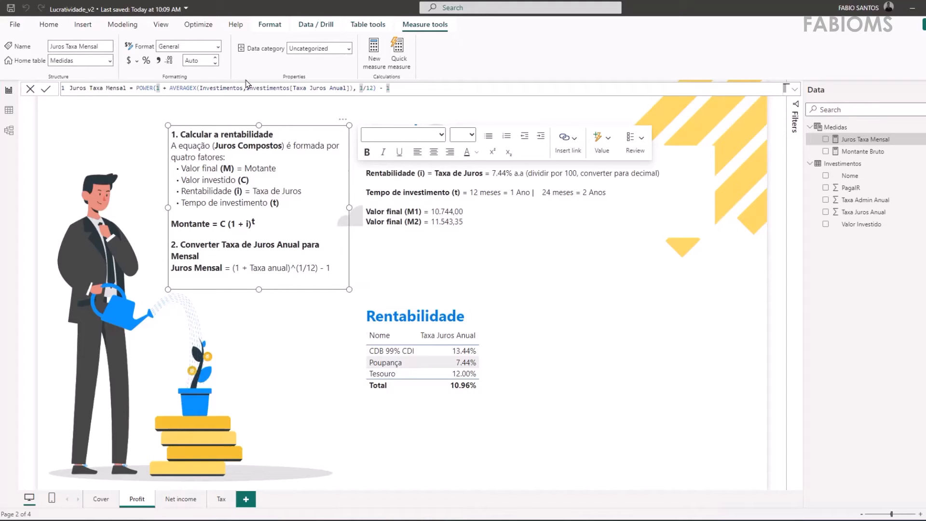
Add the Juros Taxa Mensal measure to the Rentabilidade table and format it as a percentage.
drag(893, 140, 593, 389)
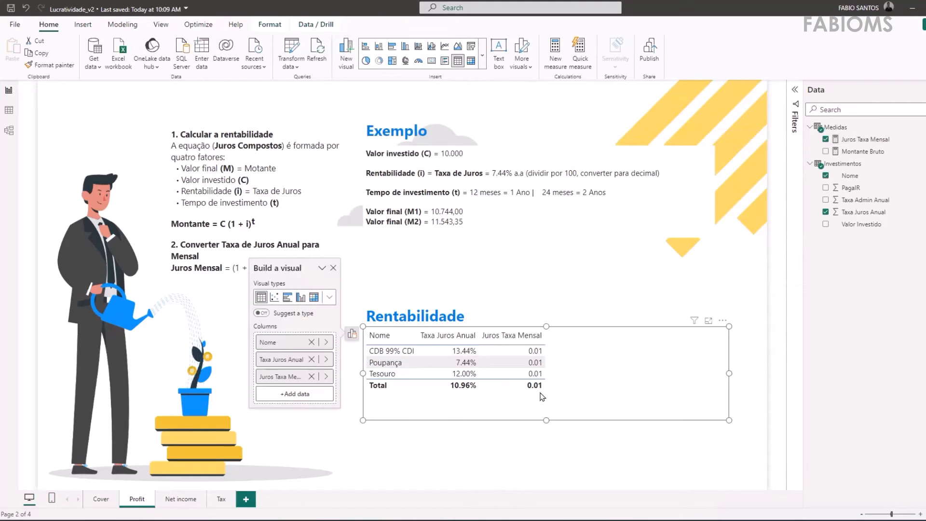
click(879, 141)
click(147, 60)
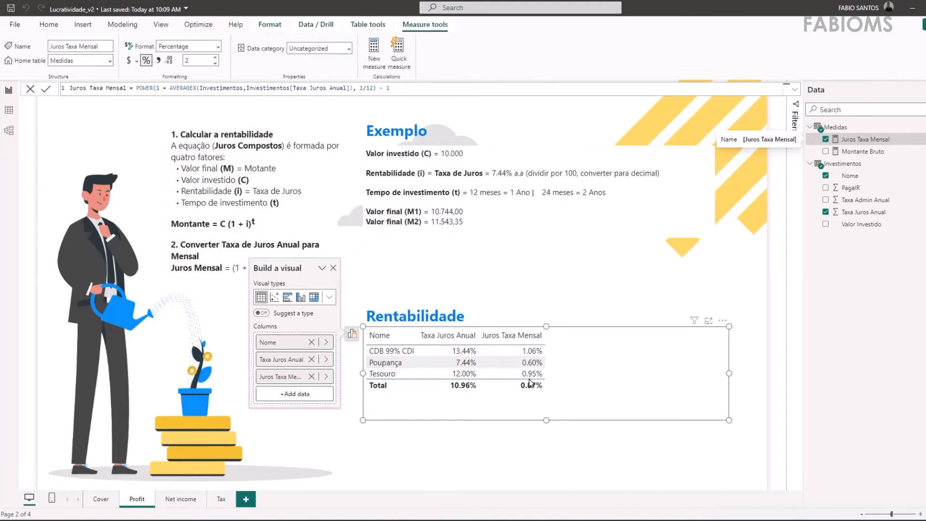
click(570, 382)
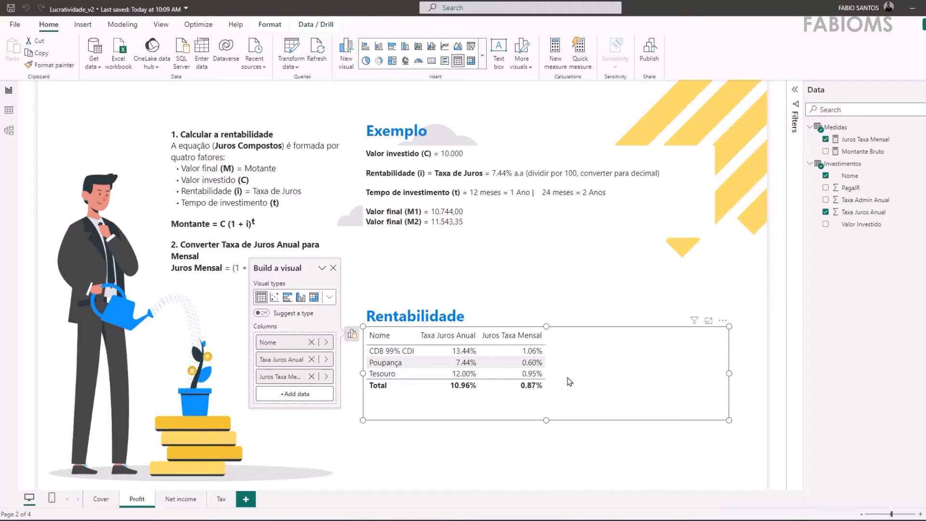
Replace Investimentos[Taxa Juros Anual] with [Juros Taxa Mensal] in the Montante Bruto formula and commit it.
click(873, 152)
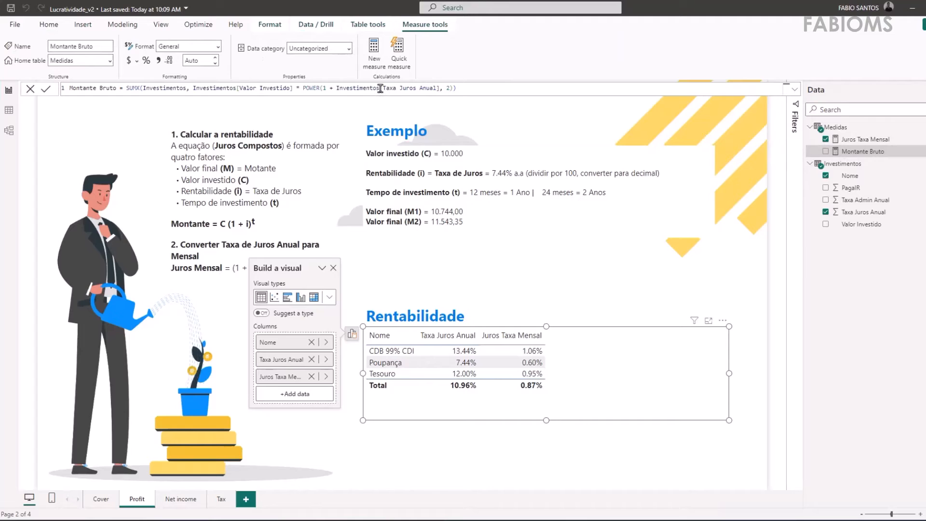
drag(334, 87, 443, 88)
key(BackSpace)
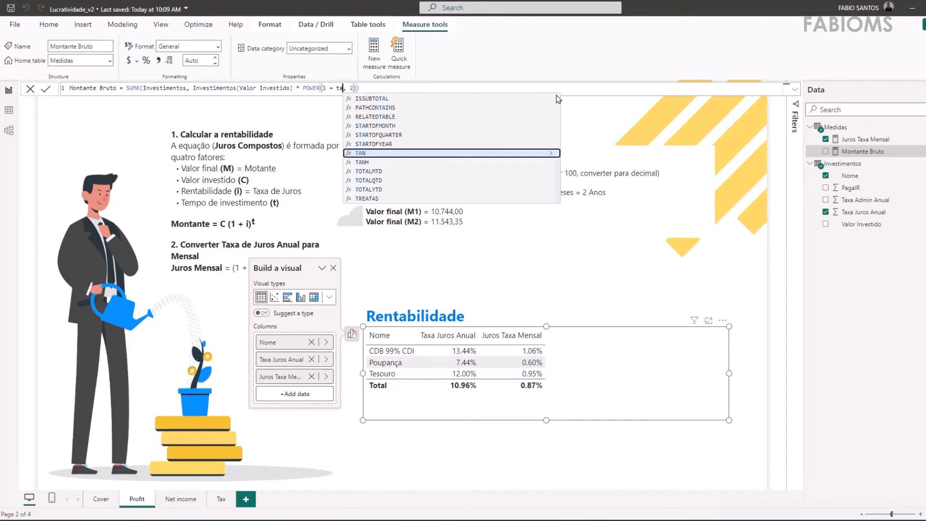
text([)
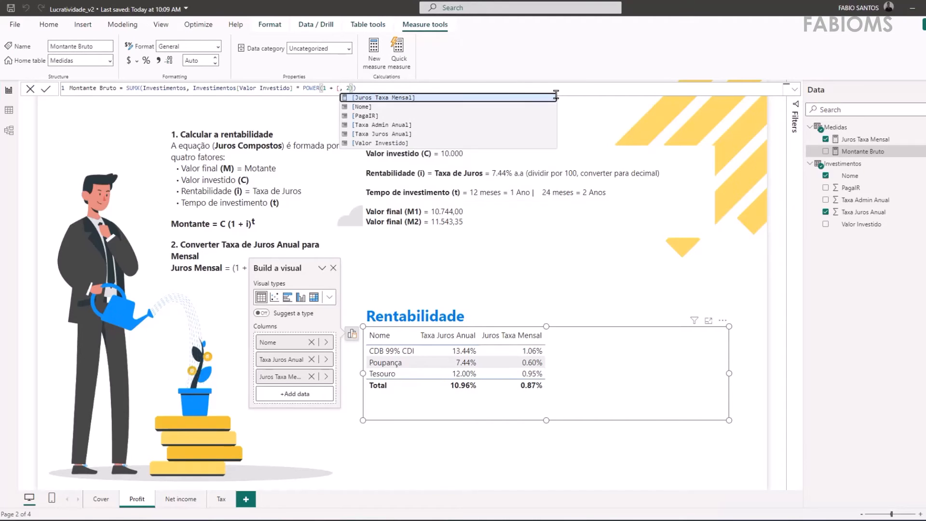
click(414, 98)
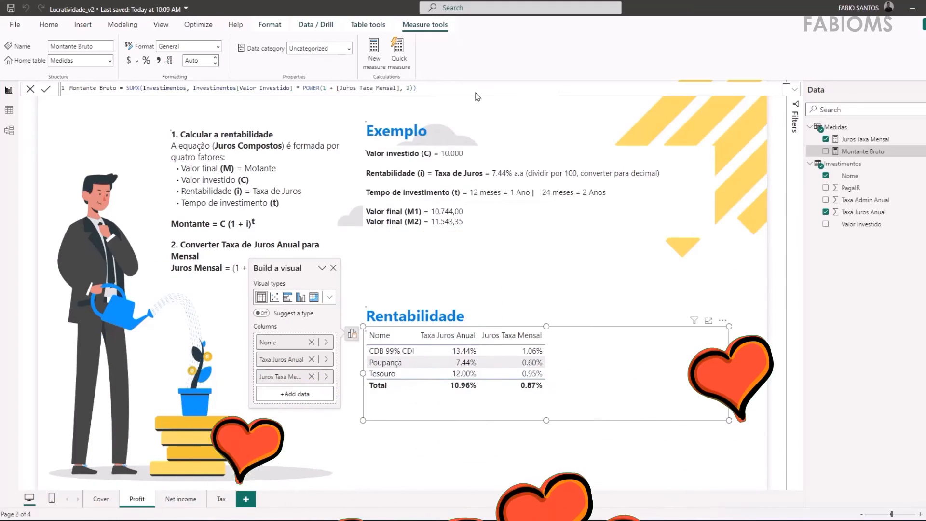
key(Return)
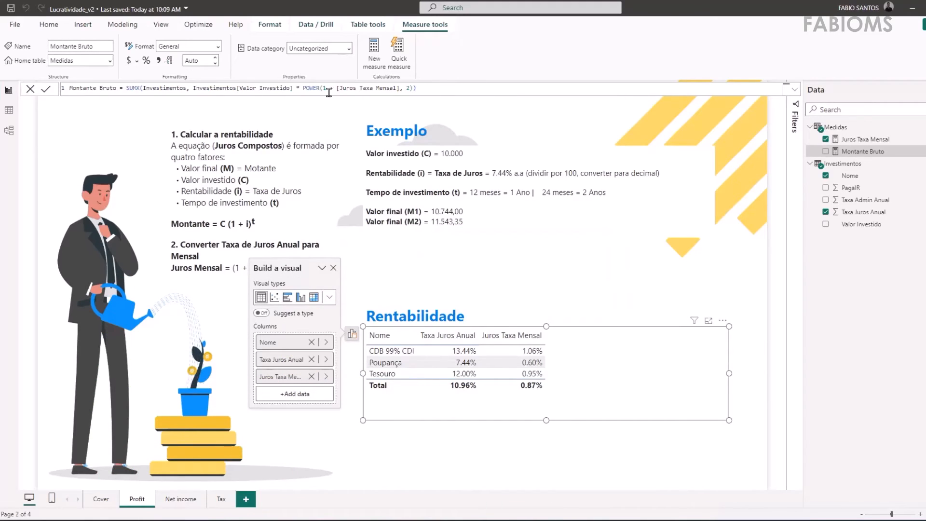
Set the POWER exponent in Montante Bruto to 12 and add the measure to the Rentabilidade table.
double_click(407, 88)
text(12)
click(448, 92)
key(Return)
drag(863, 151, 595, 358)
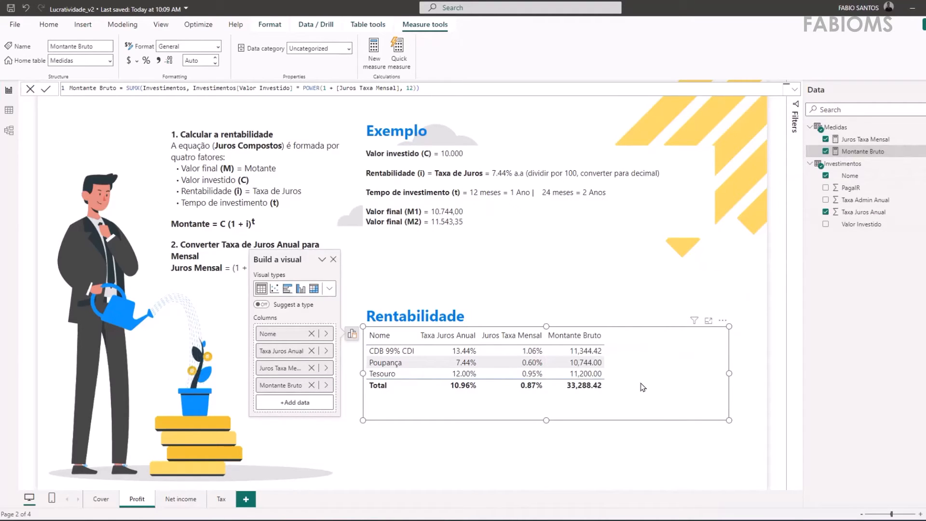
Compare the example's Valor final (M1) with the Poupança gross amount, and highlight Investimentos[Valor Investido] in the Montante Bruto formula.
drag(431, 211, 481, 209)
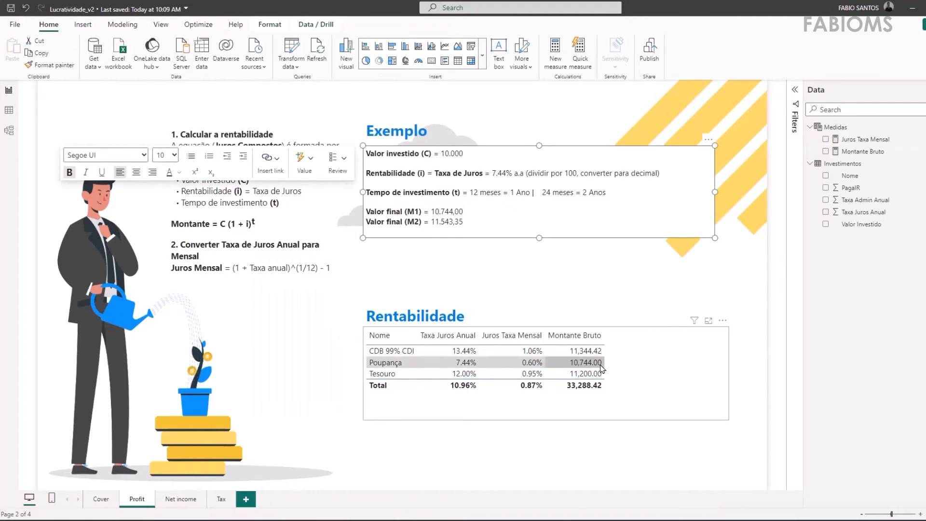
click(612, 370)
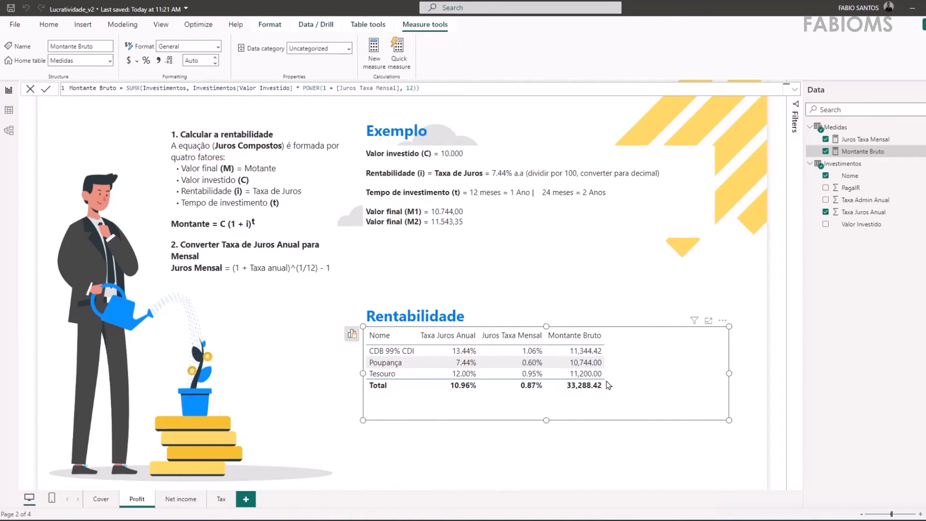
drag(190, 88, 293, 88)
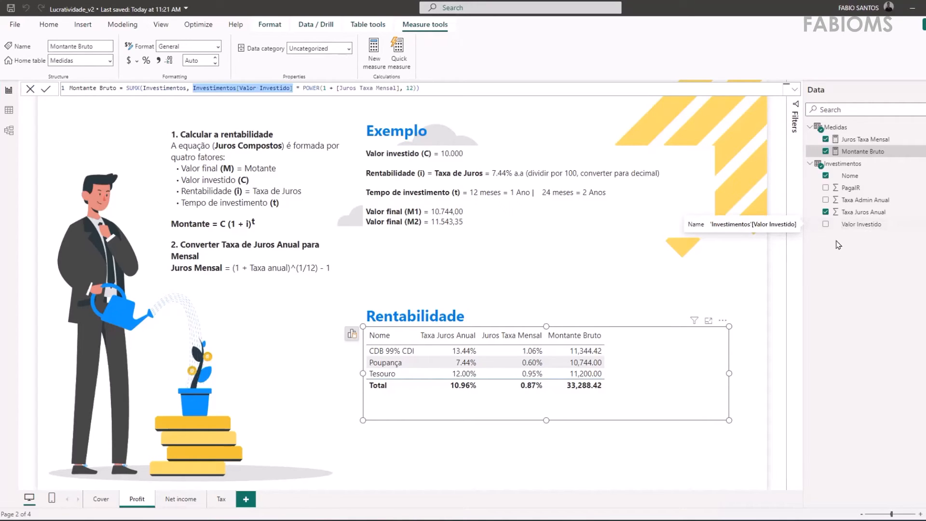
Define a variable Taxa_Mensal in the Montante Bruto formula and move [Juros Taxa Mensal] from the POWER expression into it.
click(886, 152)
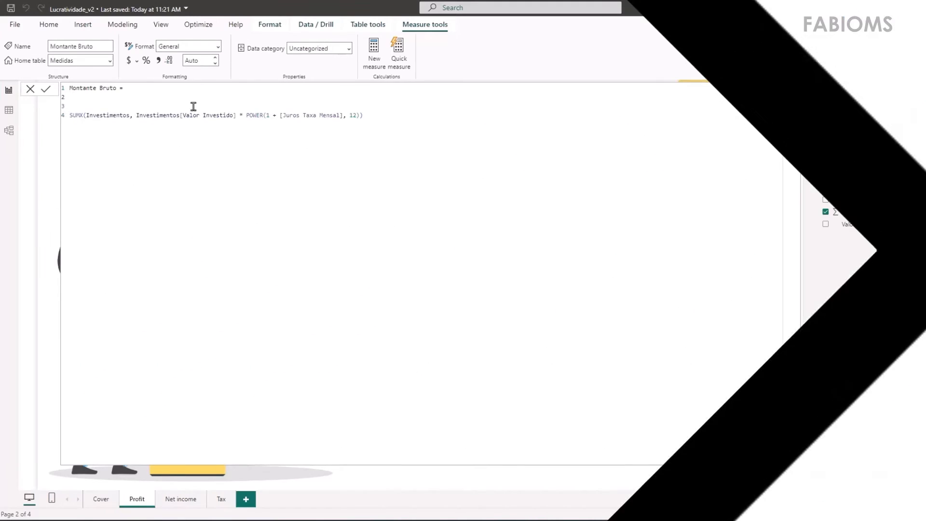
text(Taxa_m)
text(ensal =)
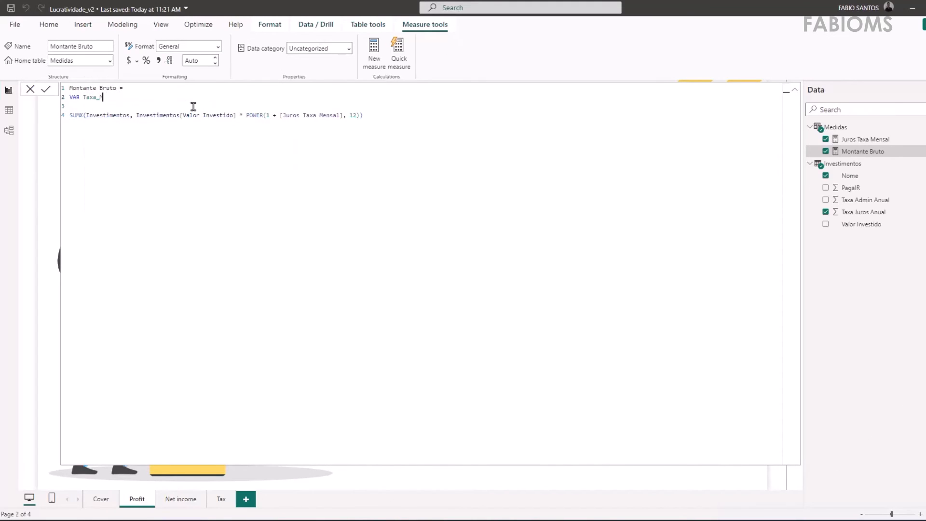
drag(281, 115, 343, 115)
key(ctrl+x)
click(136, 97)
key(ctrl+v)
Add a variable Valor_Investido below Taxa_Mensal and move Investimentos[Valor Investido] out of the SUMX expression into it.
key(Return)
text(VAR Valor_Investido =)
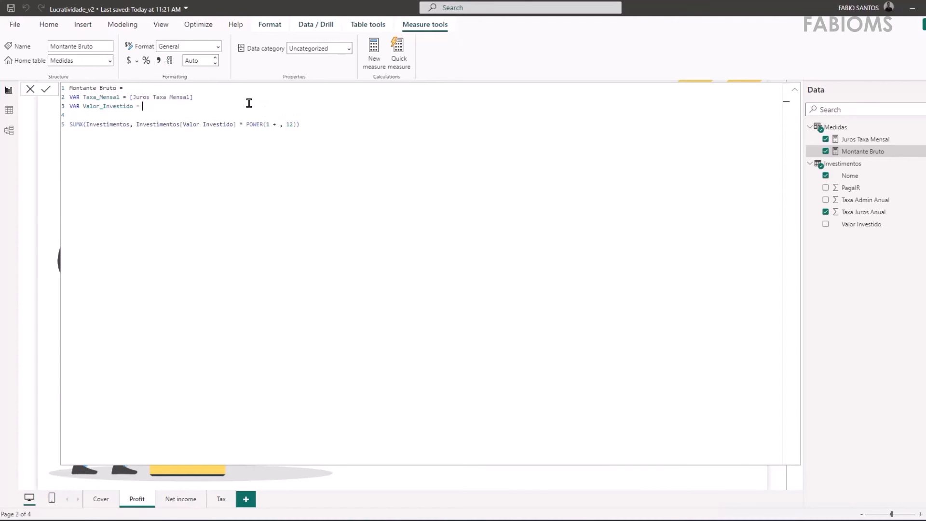
drag(135, 122, 237, 123)
key(ctrl+x)
click(176, 106)
key(ctrl+v)
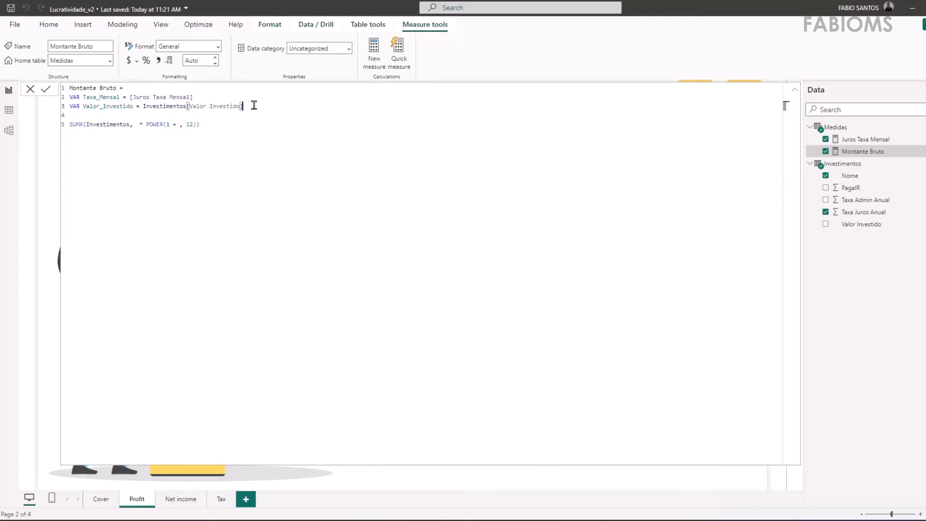
Insert RETURN above the SUMX expression and fill its gaps with the Valor_Investido and Taxa_Mensal variables.
key(Down)
key(Return)
text(RETURN)
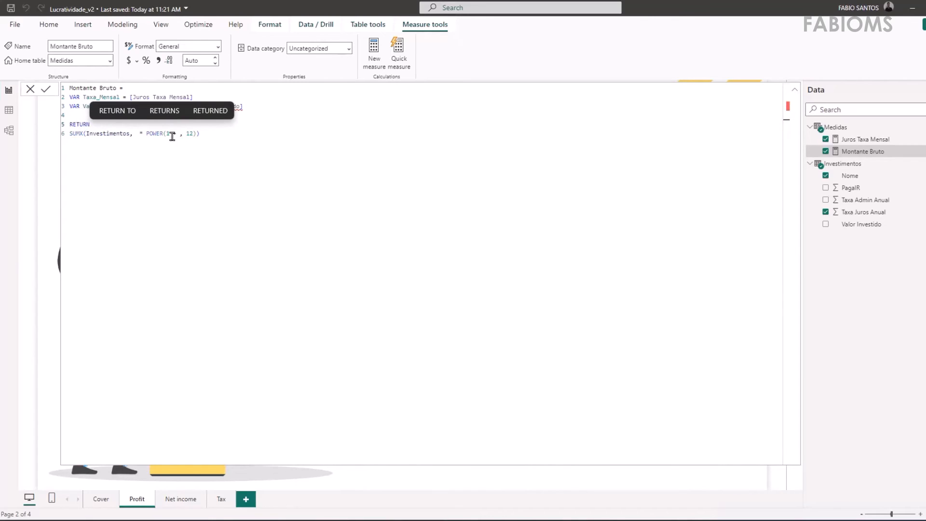
double_click(111, 107)
key(ctrl+c)
click(136, 134)
key(ctrl+v)
double_click(102, 98)
key(ctrl+c)
click(230, 134)
key(ctrl+v)
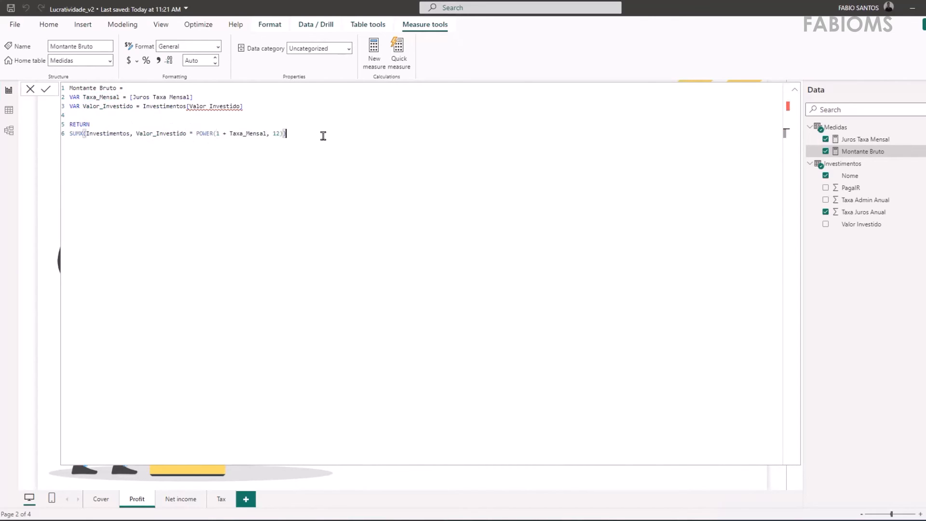
Move the SUMX over Investimentos into the Valor_Investido variable, leaving Valor_Investido * POWER(1 + Taxa_Mensal, 12) as the returned expression.
mouse_move(226, 106)
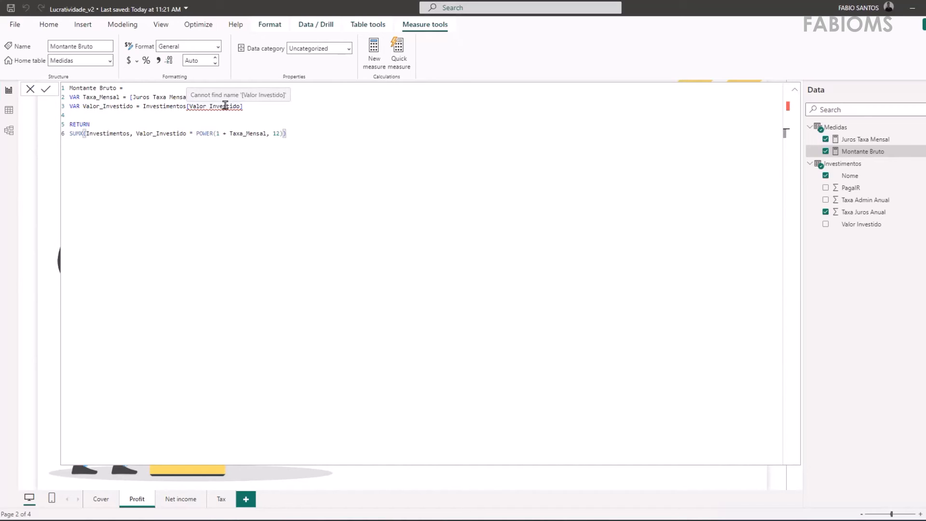
drag(66, 137, 137, 135)
key(ctrl+x)
click(143, 107)
key(ctrl+v)
click(318, 107)
text())
click(251, 131)
key(BackSpace)
Review the two variable definitions and the returned expression of Montante Bruto by highlighting them, and collapse the formula.
drag(70, 134, 232, 134)
drag(143, 107, 69, 109)
click(259, 137)
drag(195, 94, 68, 98)
drag(241, 134, 64, 135)
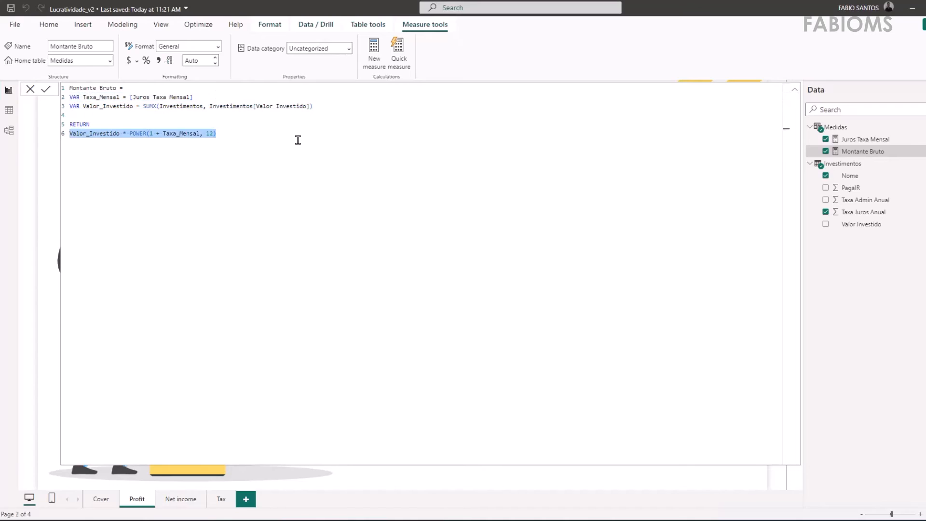
click(793, 90)
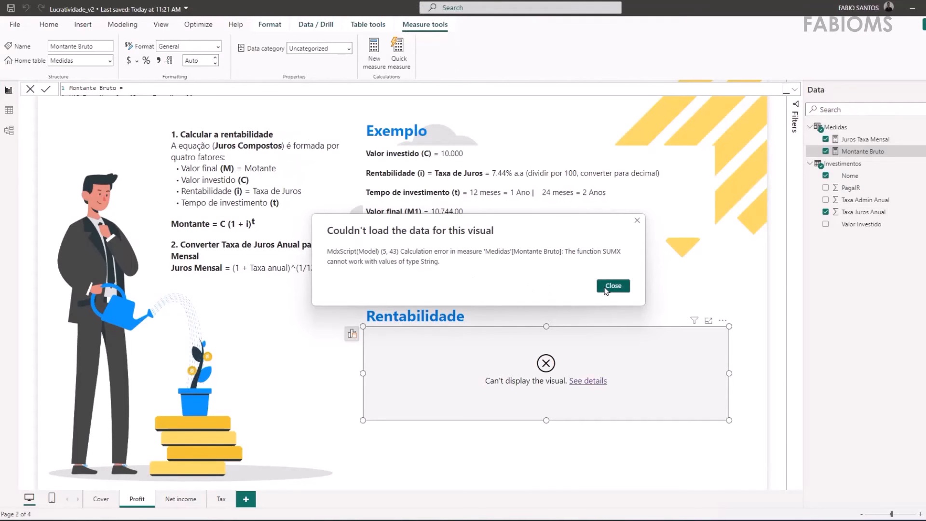
Dismiss the visual's error details and change the Valor Investido column's data type to Decimal Number in Power Query.
click(612, 286)
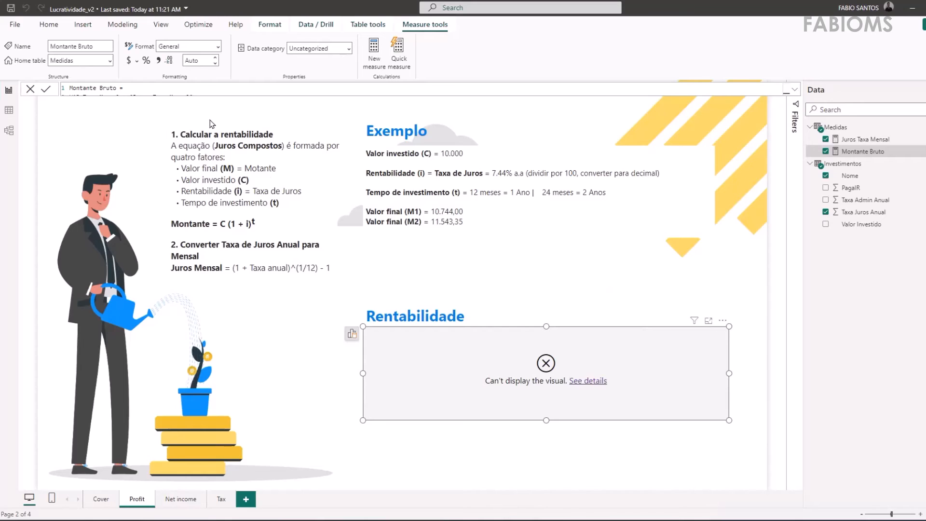
click(49, 24)
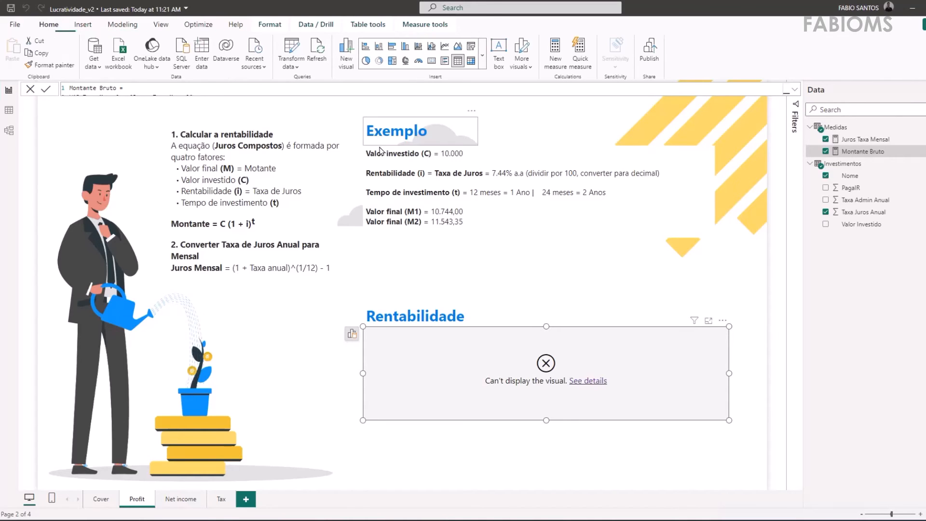
click(291, 48)
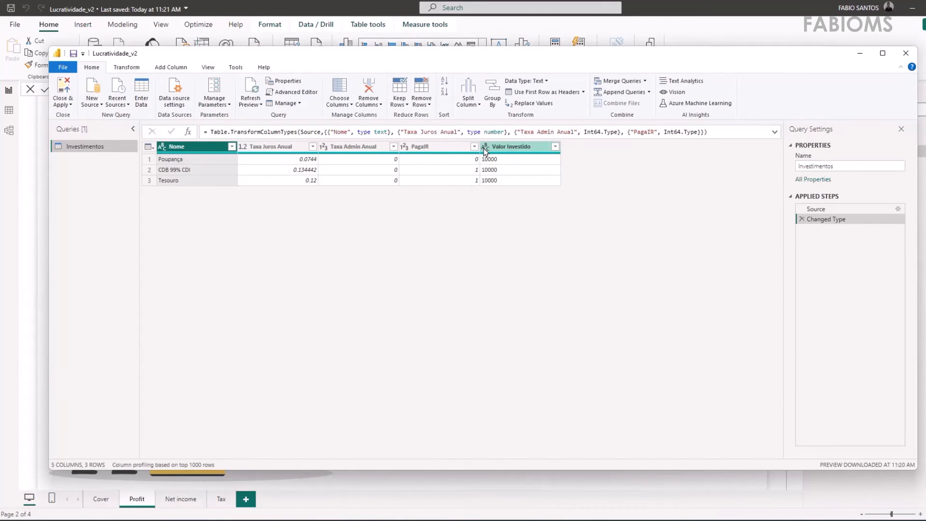
click(485, 149)
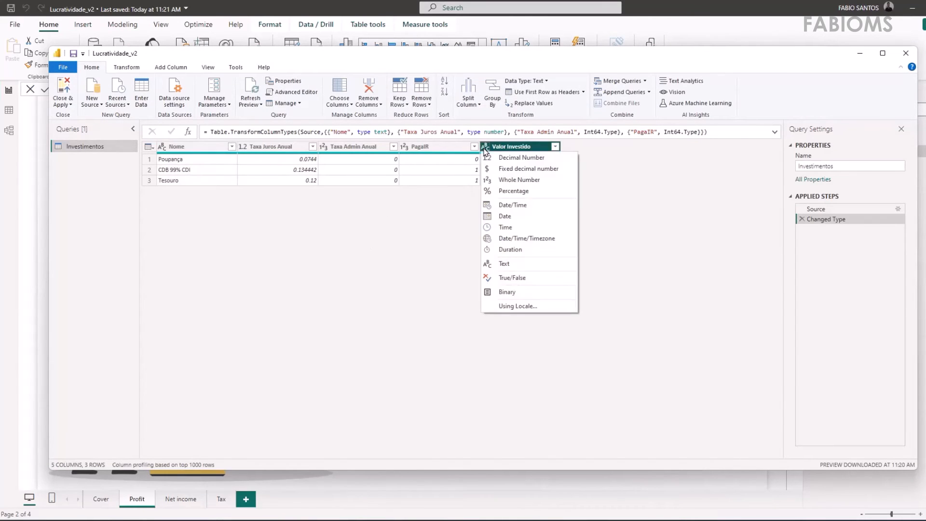
click(522, 158)
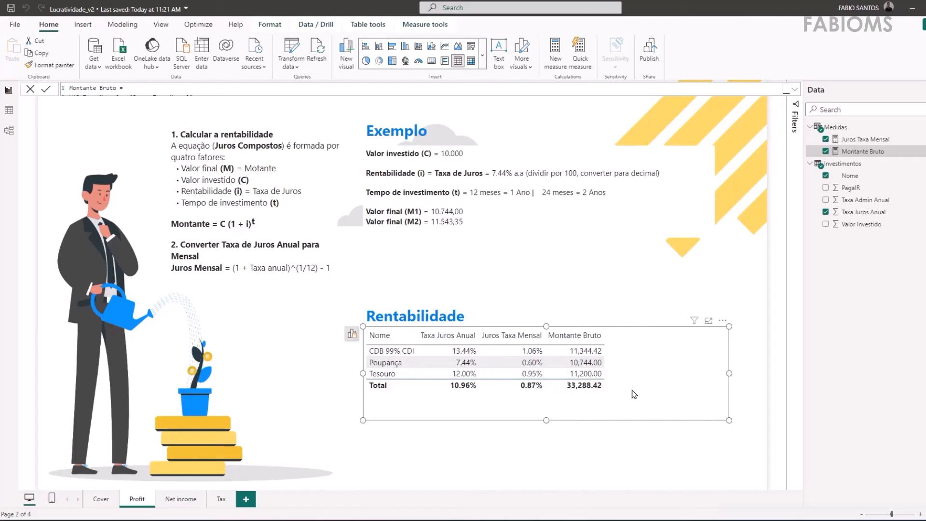
Expand the Montante Bruto formula to show all of its lines.
click(794, 90)
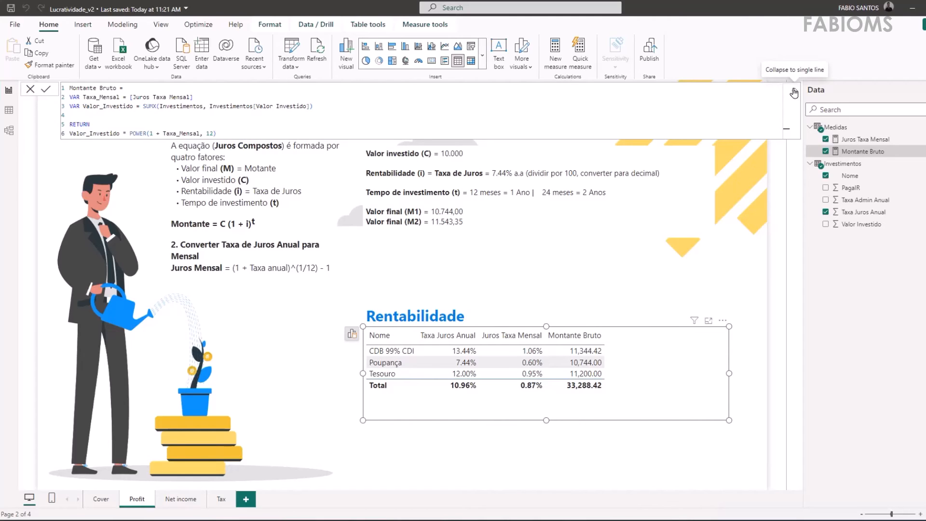
Review the Valor_Investido variable definition in the expanded Montante Bruto formula by highlighting it.
click(793, 93)
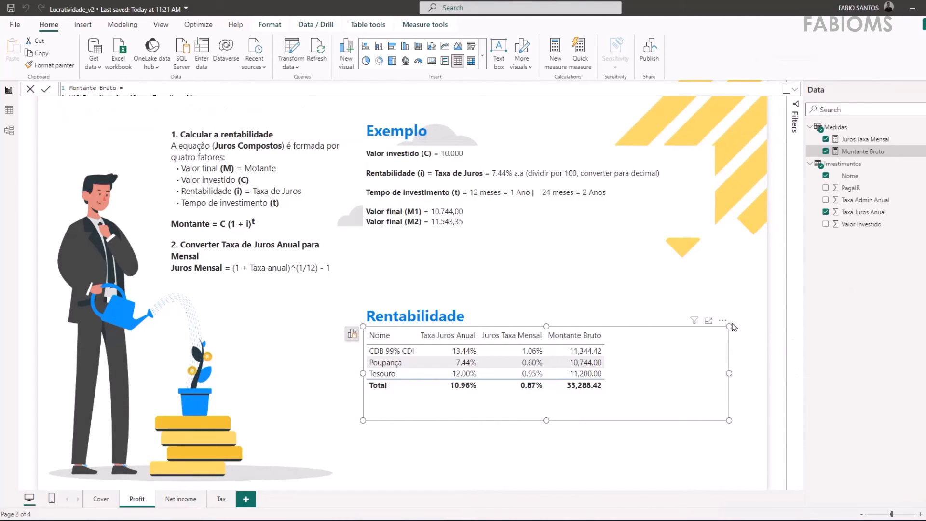
click(794, 90)
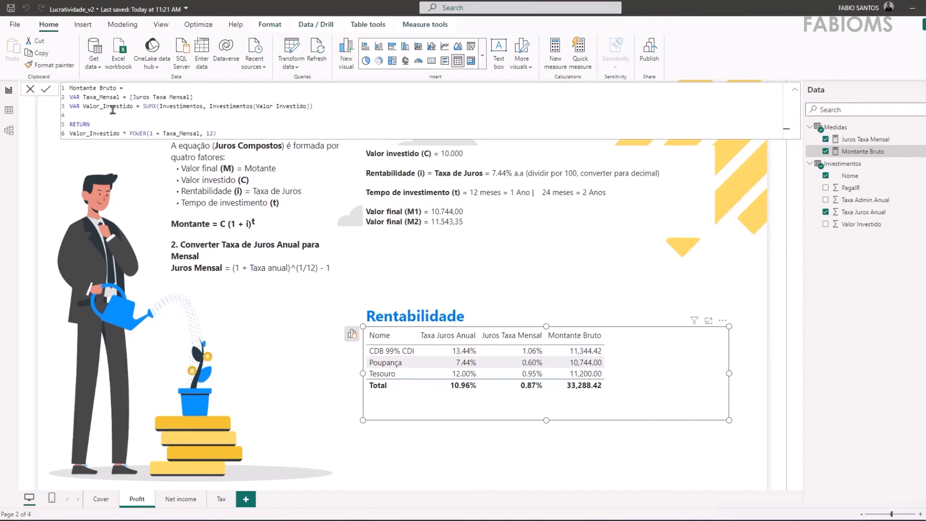
click(102, 106)
drag(82, 106, 343, 106)
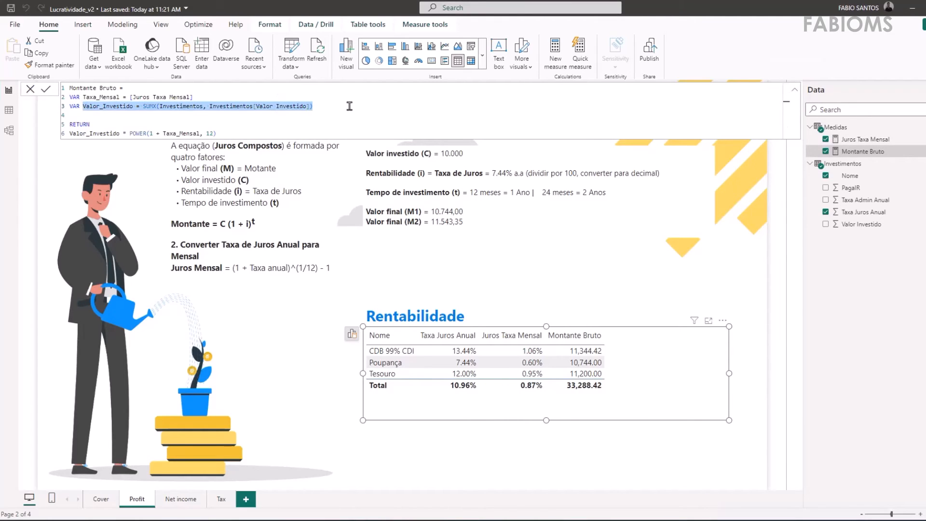
click(350, 106)
Create a Valor Investido measure in the Medidas table as SUMX(Investimentos, Investimentos[Valor Investido]), reusing the expression from Montante Bruto.
drag(214, 107, 328, 105)
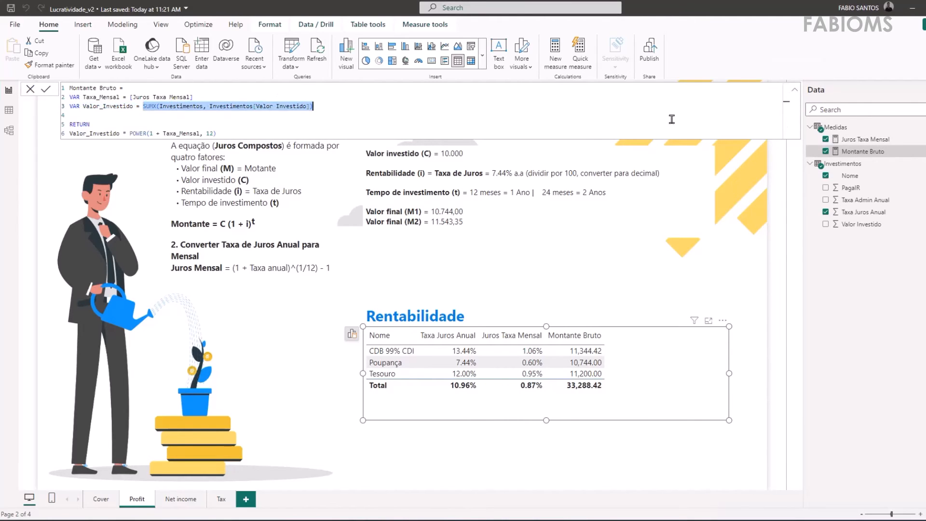
click(794, 91)
right_click(861, 127)
click(898, 144)
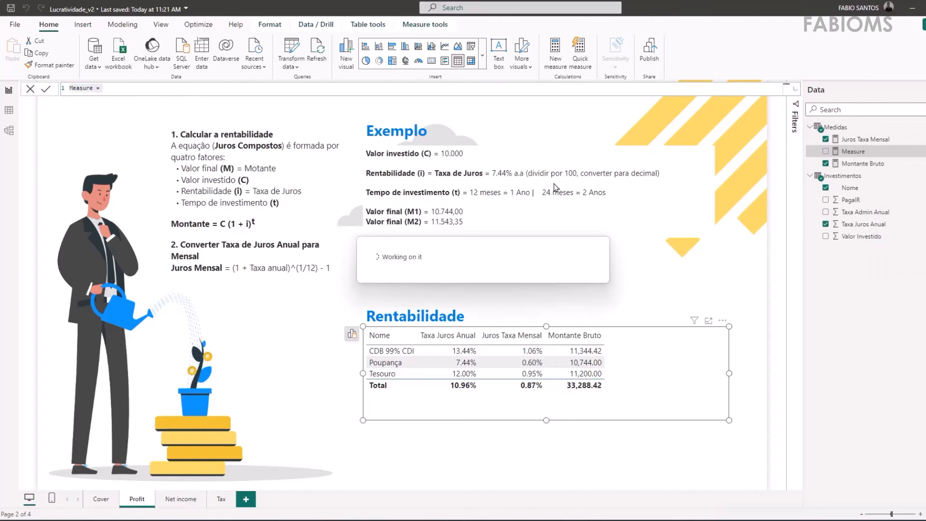
text(Valor Investido = SUMX(Investimentos, Investimentos[Valor Investido]))
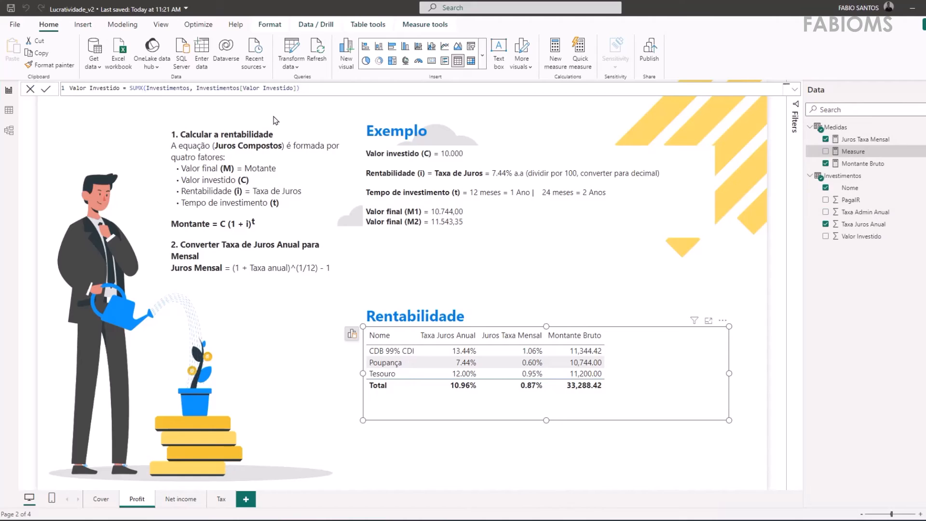
key(Return)
Replace the SUMX expression of the Valor_Investido variable in Montante Bruto with the [Valor Investido] measure.
click(863, 151)
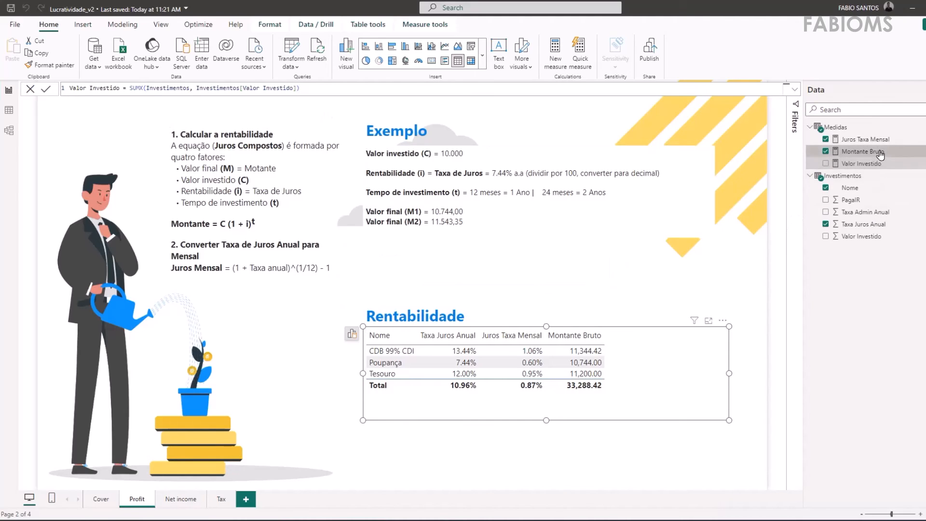
click(795, 90)
drag(143, 106, 349, 106)
text([)
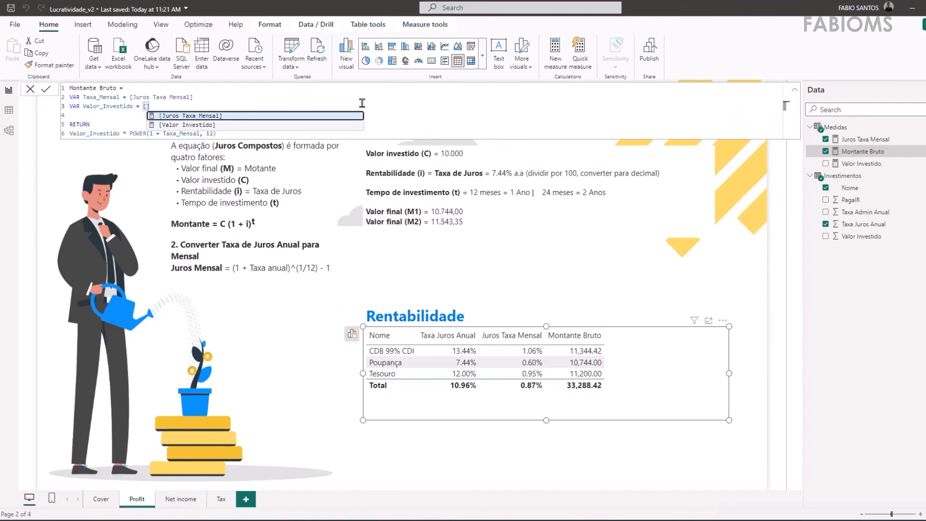
click(215, 125)
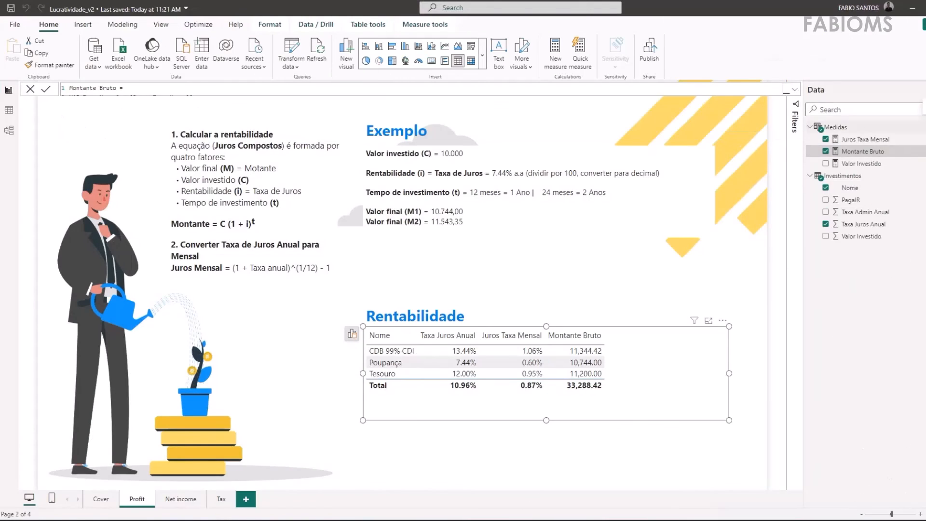
Create a Juros Bruto measure in the Medidas table as [Montante Bruto] - [Valor Investido].
right_click(861, 128)
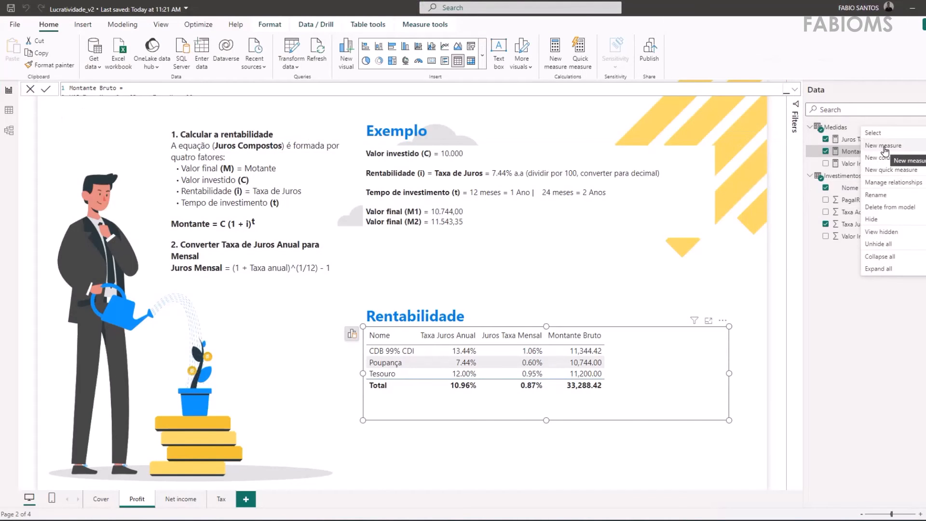
click(883, 145)
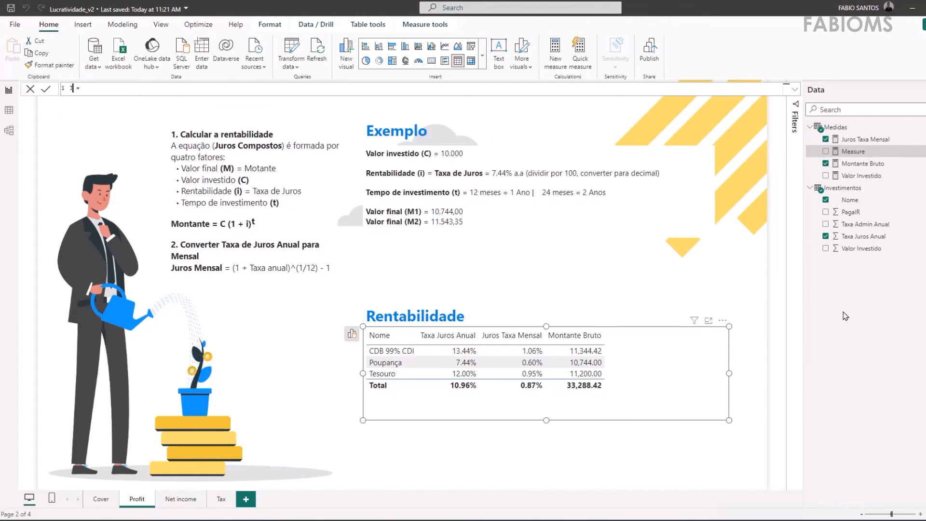
text(Juros)
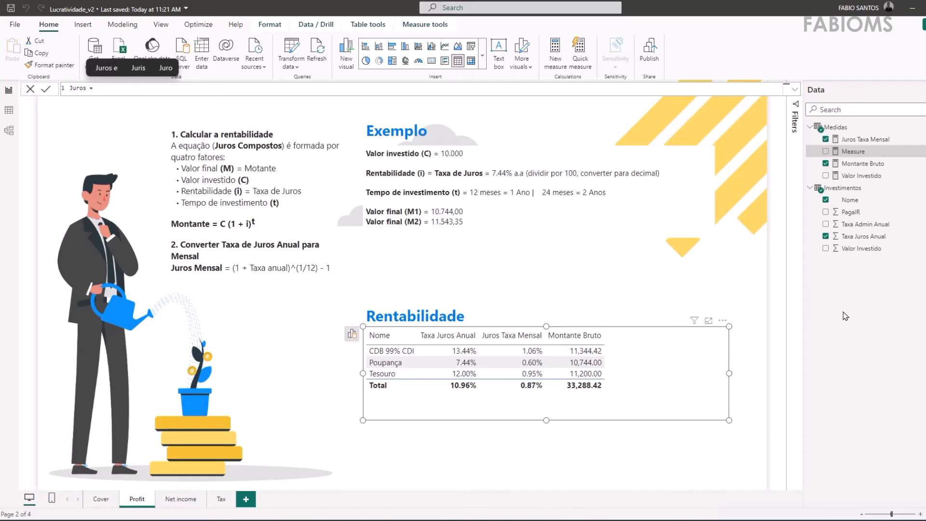
text( Bruto = )
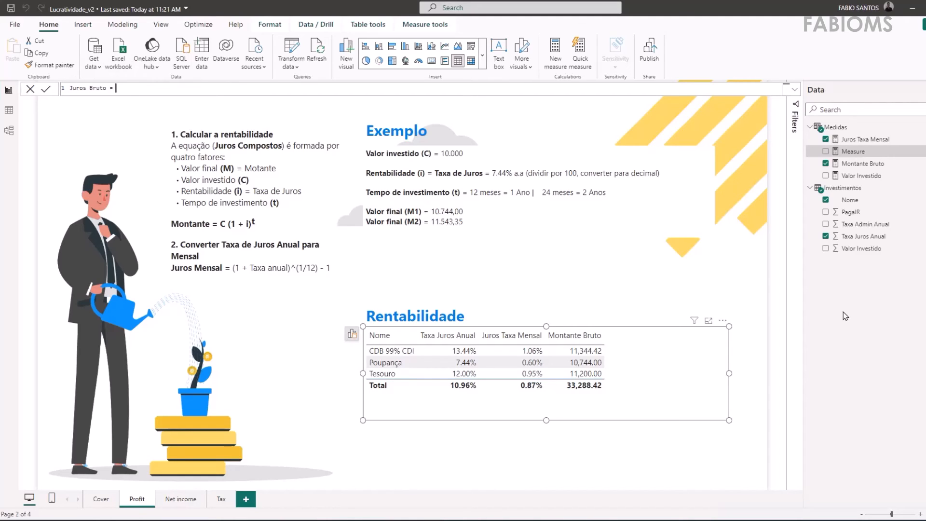
text([)
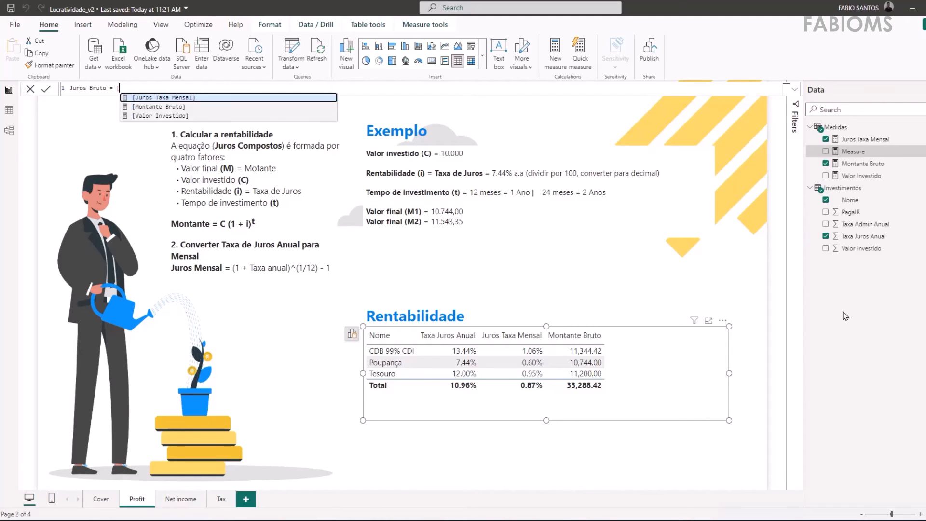
text(Montante Bruto] - [Valor Investido])
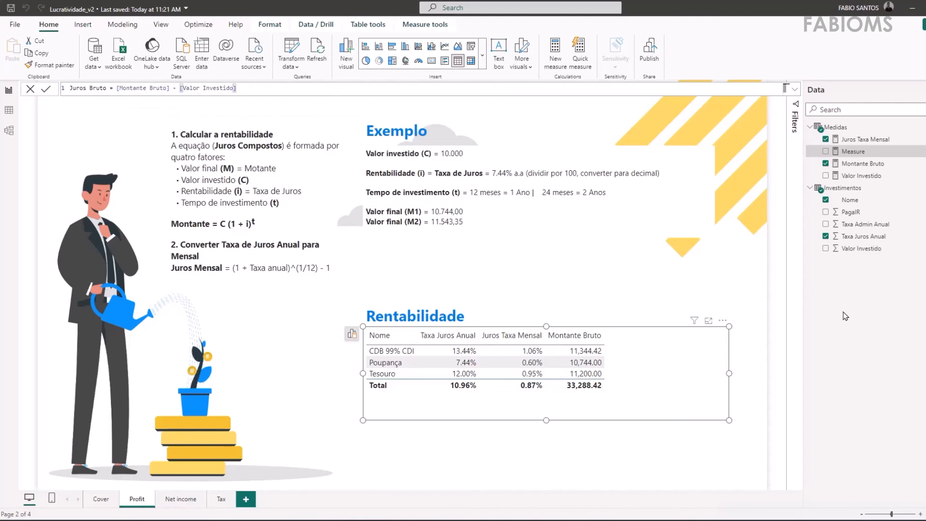
key(Return)
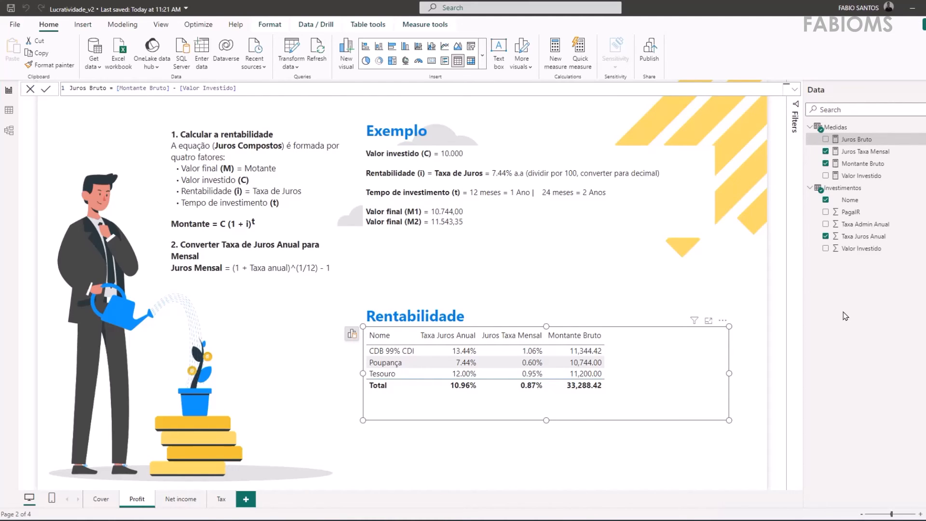
Add the Juros Bruto measure as a column of the Rentabilidade table and save the report.
drag(856, 139, 658, 374)
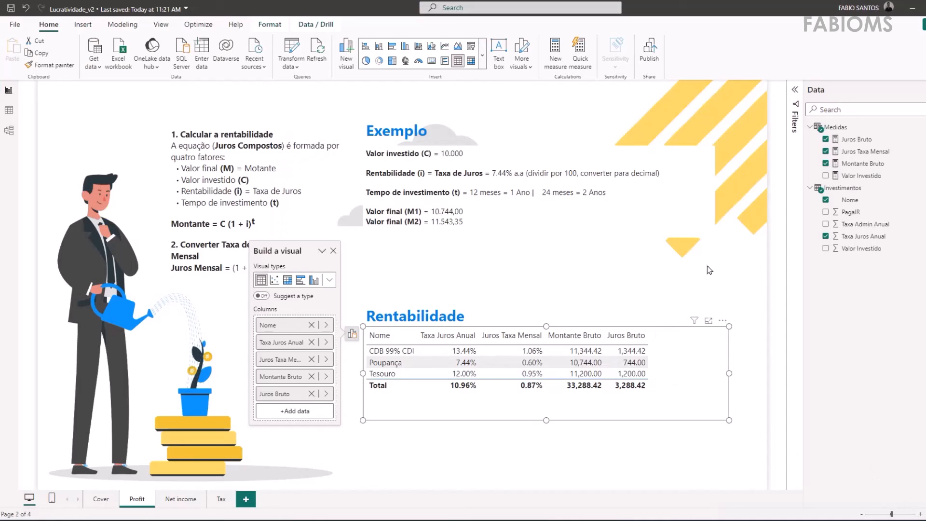
click(874, 141)
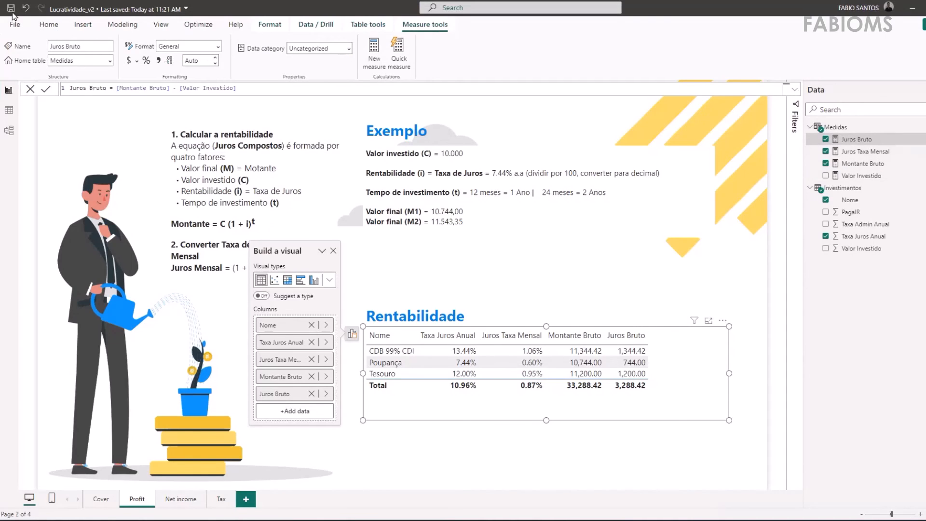
key(ctrl+s)
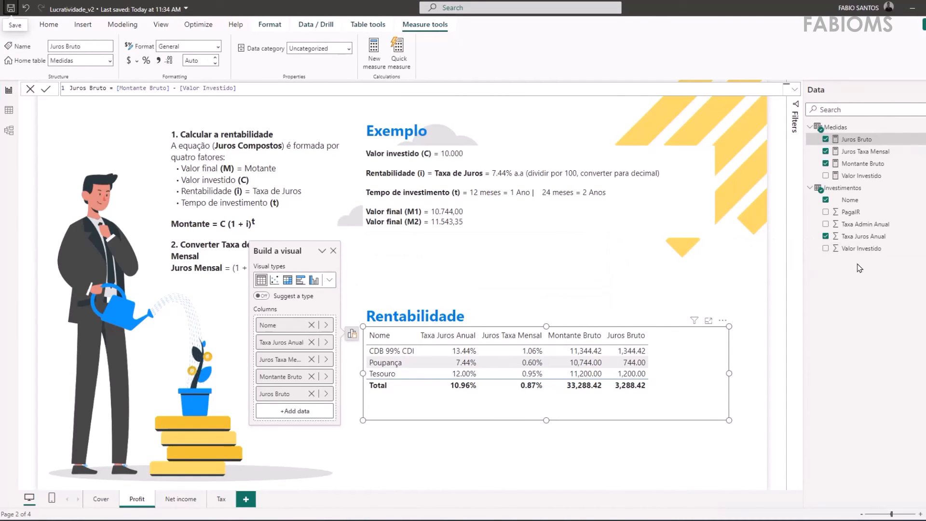
Create a Rendimento Bruto measure in the Medidas table as ([Montante Bruto] / [Valor Investido]) - 1.
right_click(860, 126)
click(882, 135)
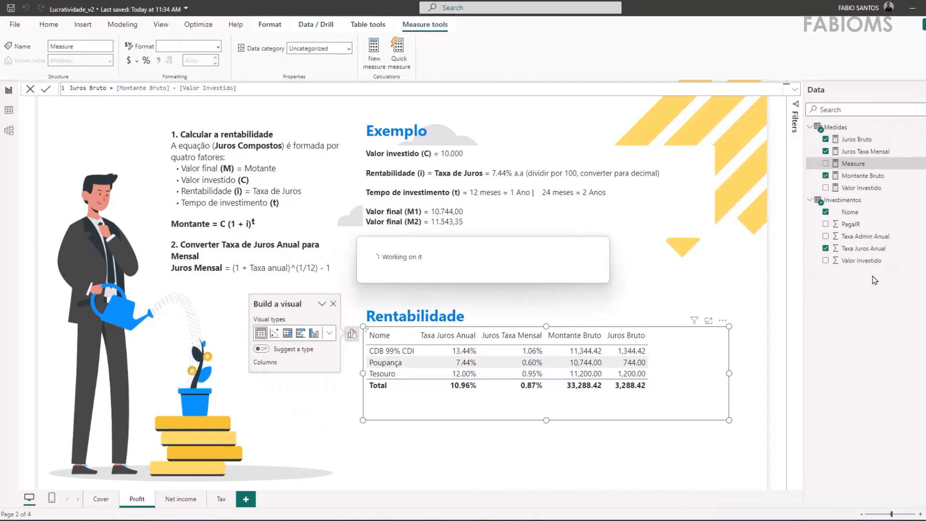
text(Rendimento)
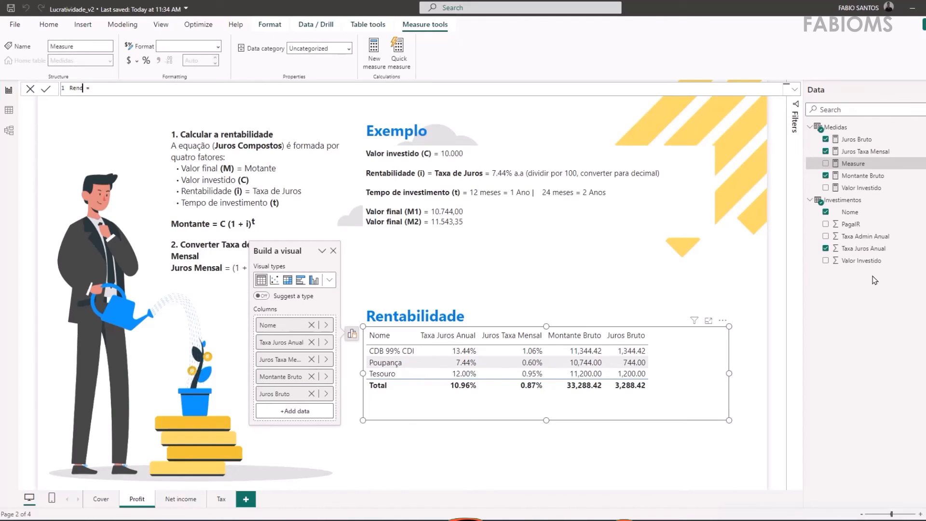
text( Bruto)
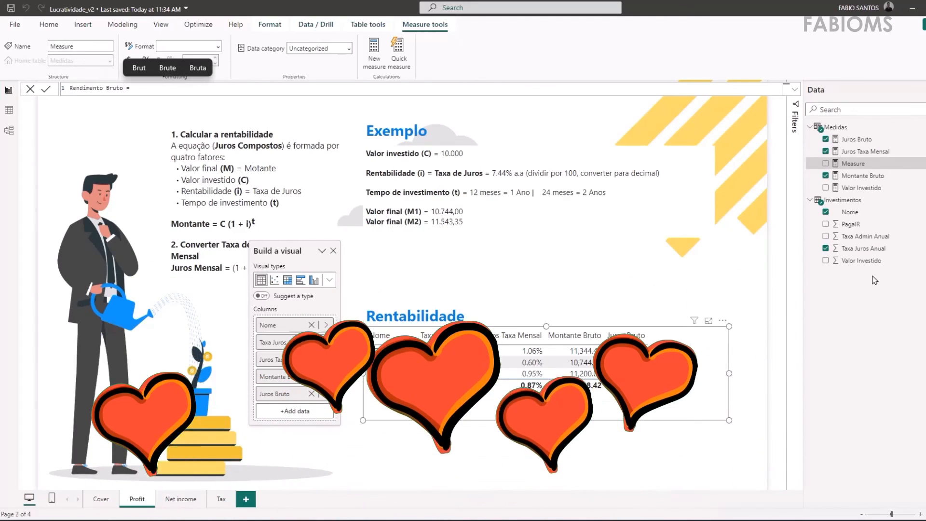
key(End)
text([mo)
key(Tab)
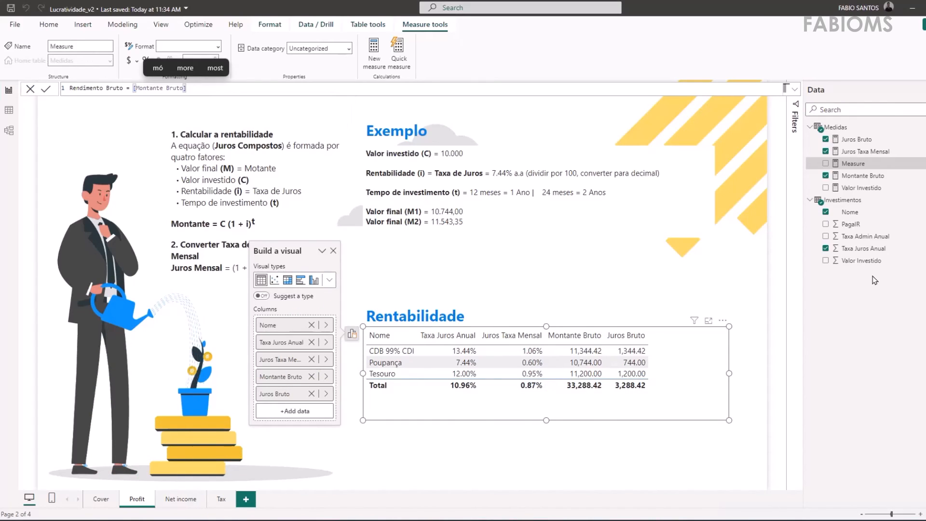
text([)
key(Up)
key(Tab)
click(134, 89)
text(()
text(1)
key(Return)
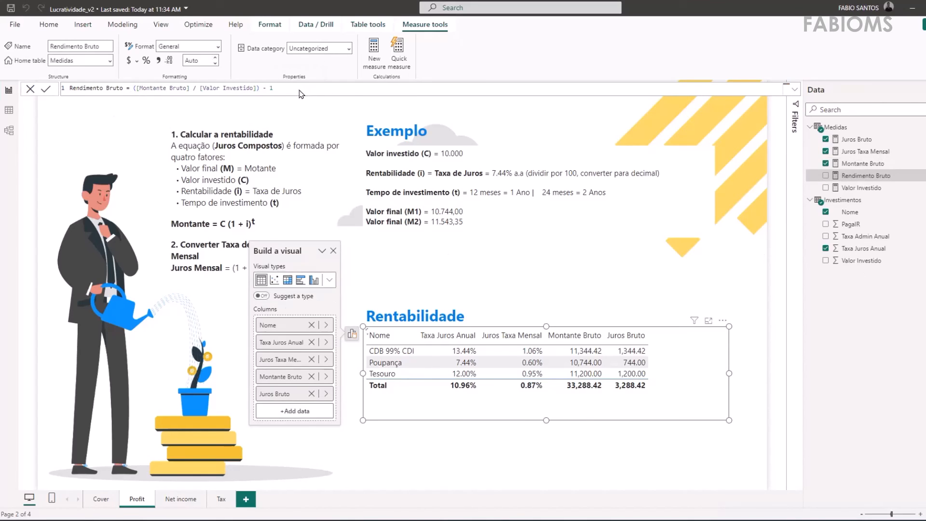
Add Rendimento Bruto as a column of the Rentabilidade table and format the measure as a percentage.
drag(866, 176, 719, 377)
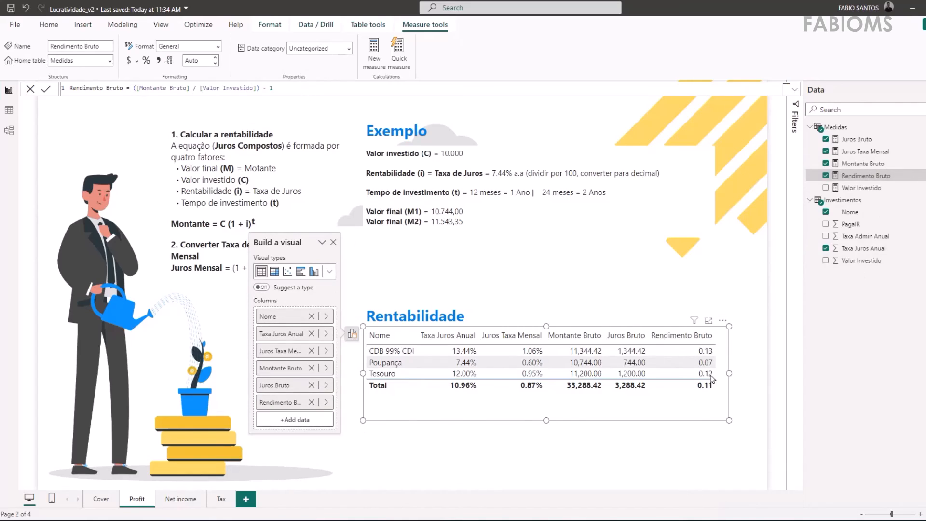
click(146, 60)
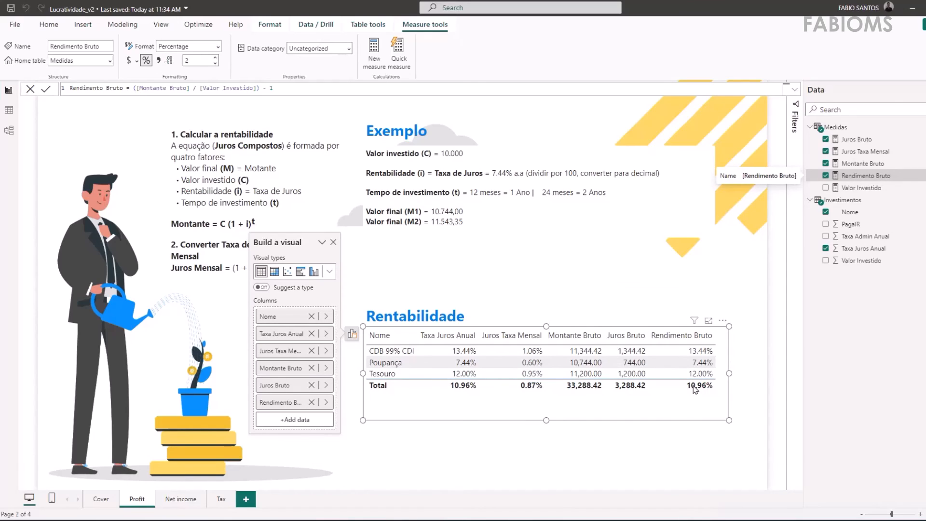
click(874, 164)
click(873, 176)
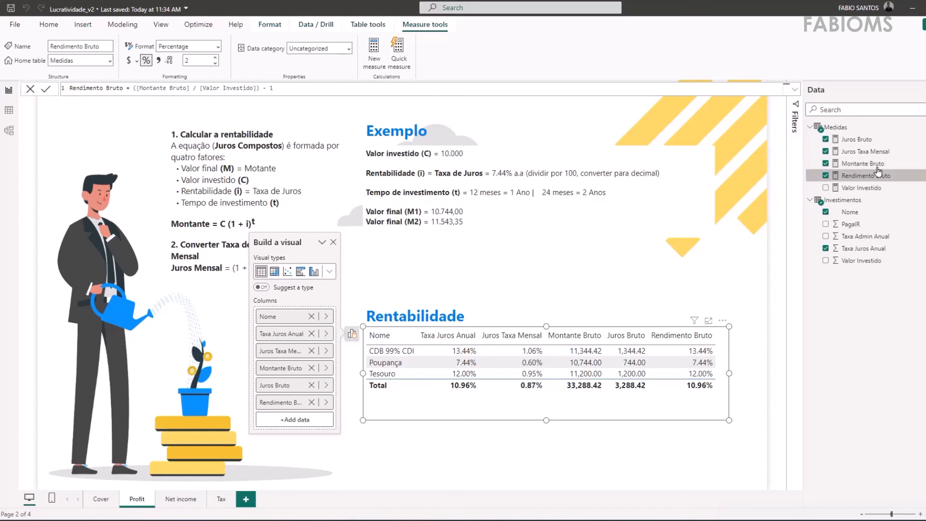
Show all lines of the Montante Bruto formula and examine the 12-month exponent in its POWER expression.
click(873, 165)
click(794, 93)
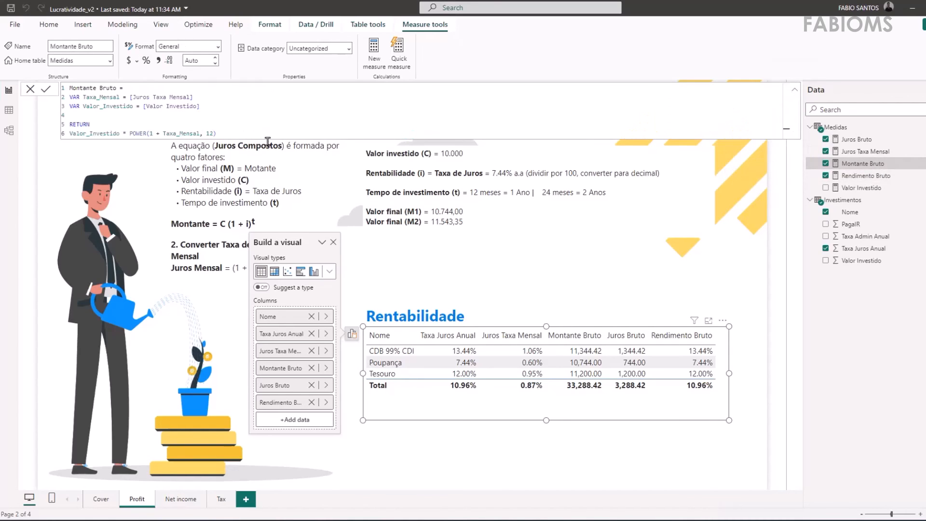
click(250, 133)
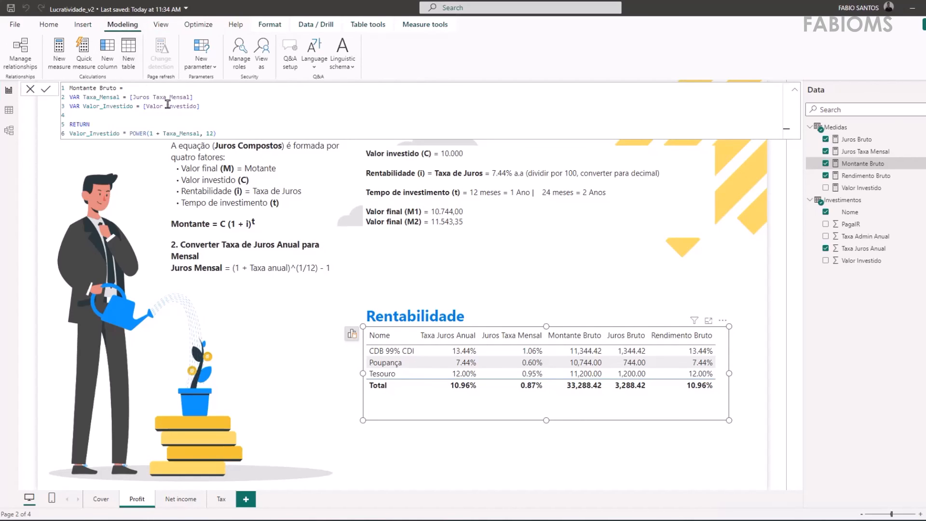
Create a whole-number numeric range parameter Periodo from 0 to 240, increment 1, default 12, with its slicer on the page.
click(201, 62)
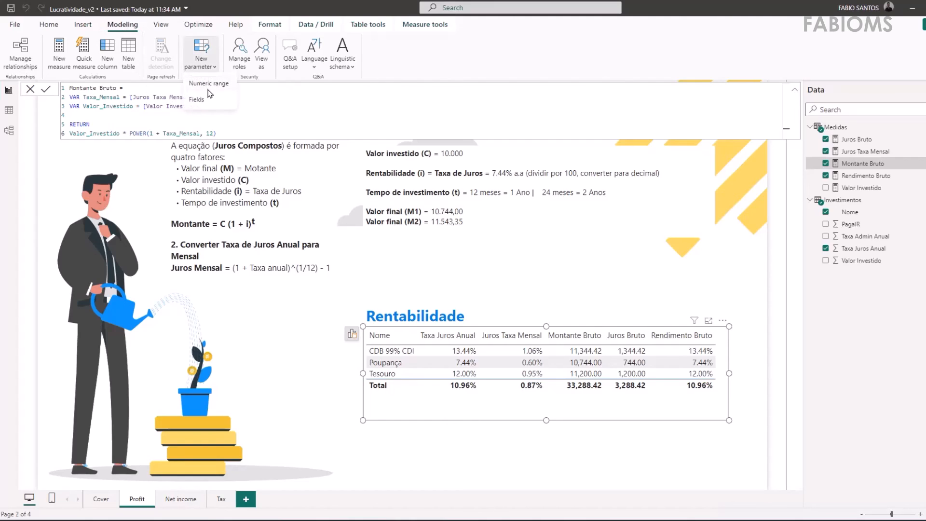
click(207, 83)
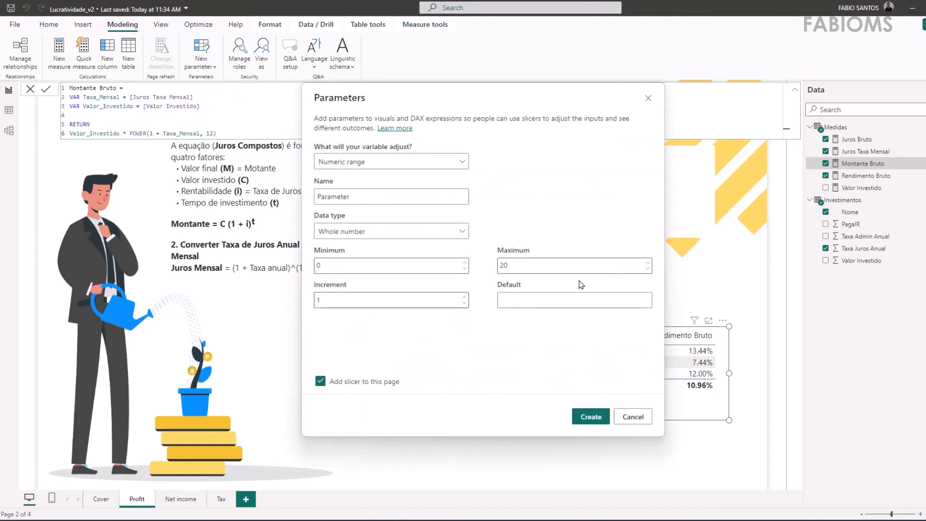
drag(391, 196, 316, 194)
text(Periodo)
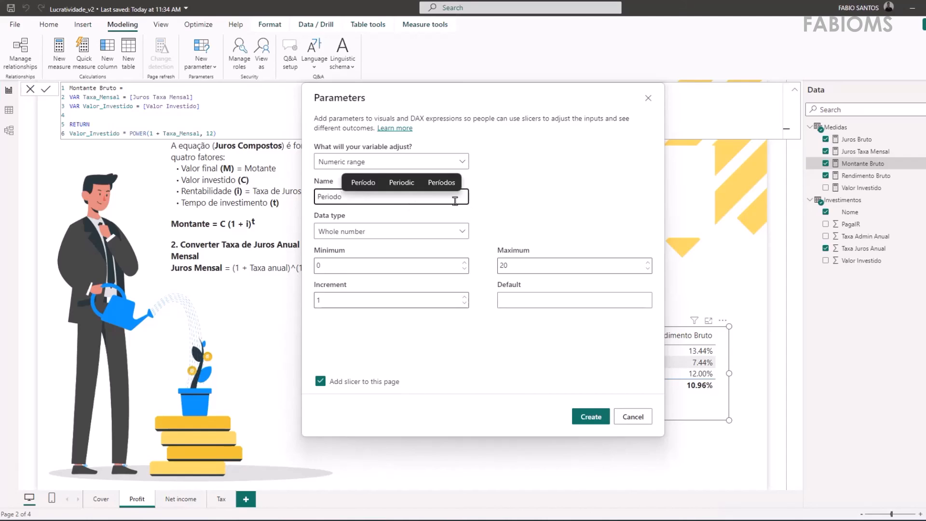
click(361, 264)
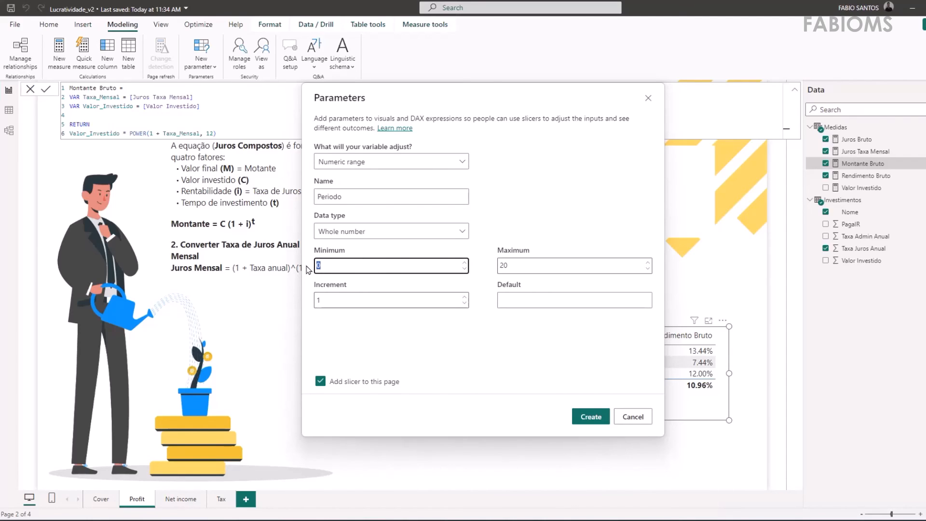
click(539, 268)
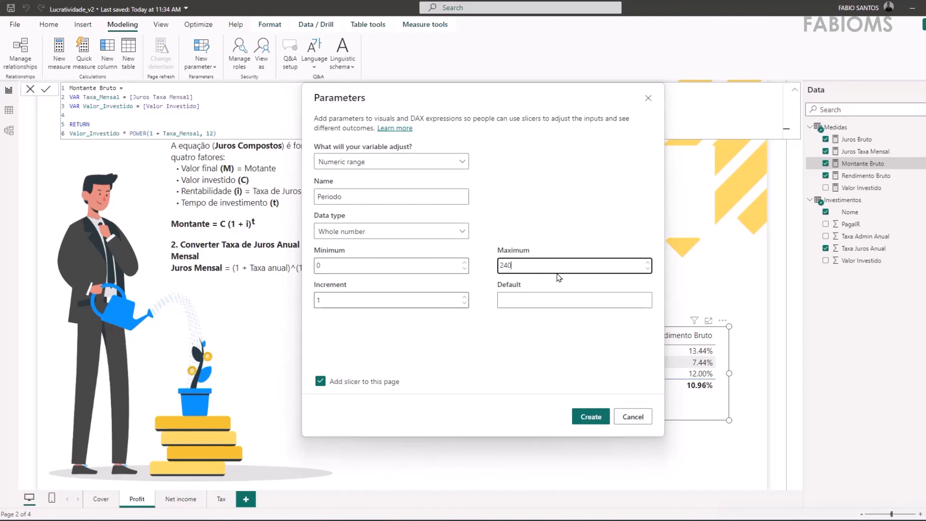
click(355, 268)
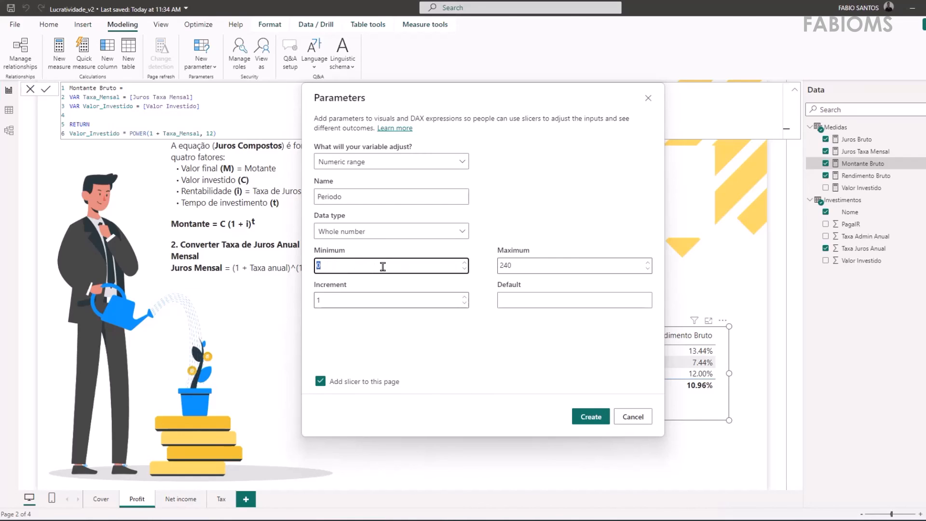
click(546, 303)
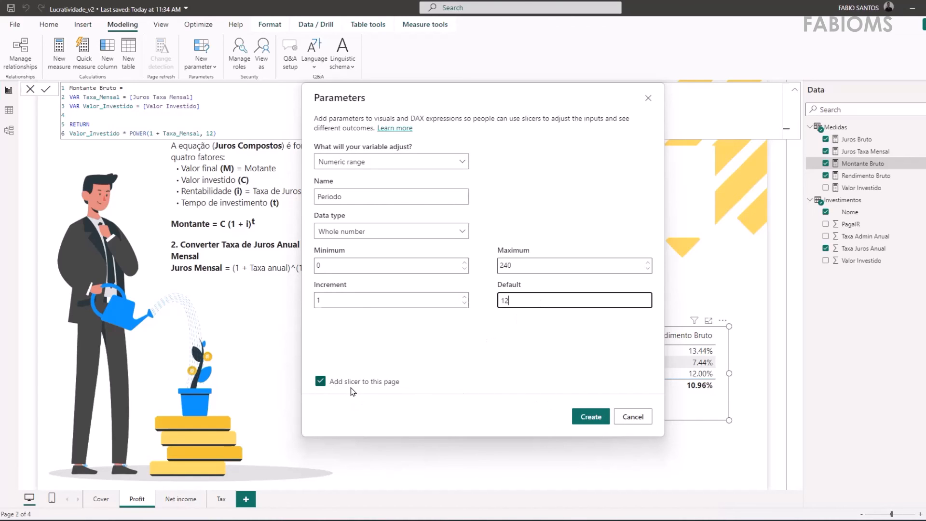
click(589, 416)
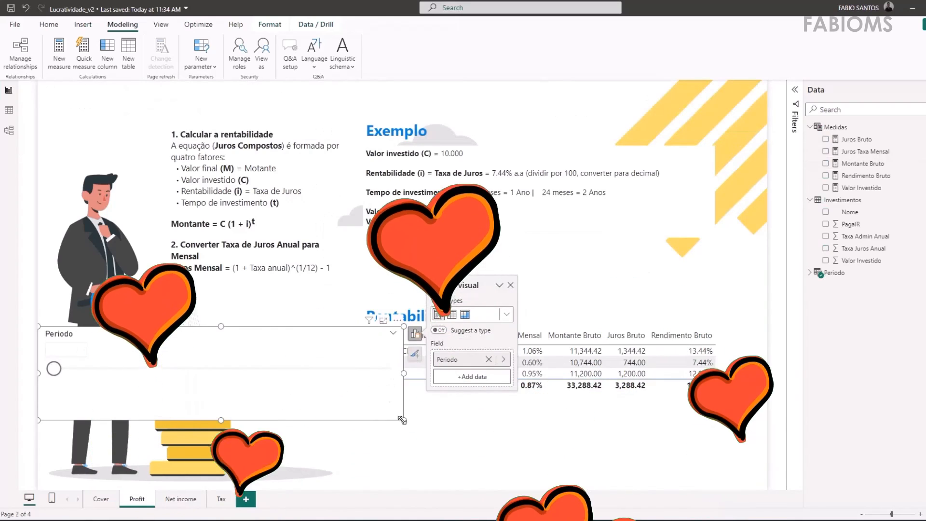
Set the Periodo slicer to 12, shrink it and place it just above the Rentabilidade title.
key(Return)
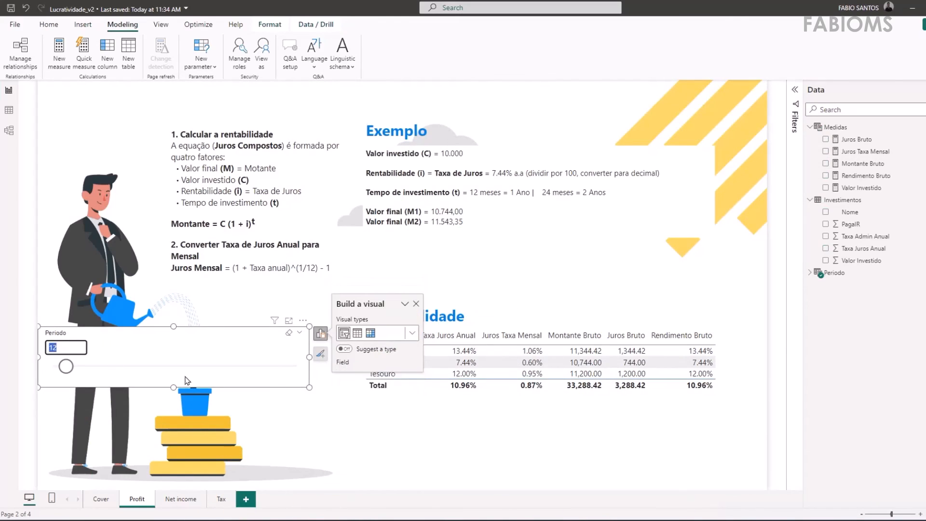
drag(308, 389, 122, 374)
drag(99, 340, 430, 278)
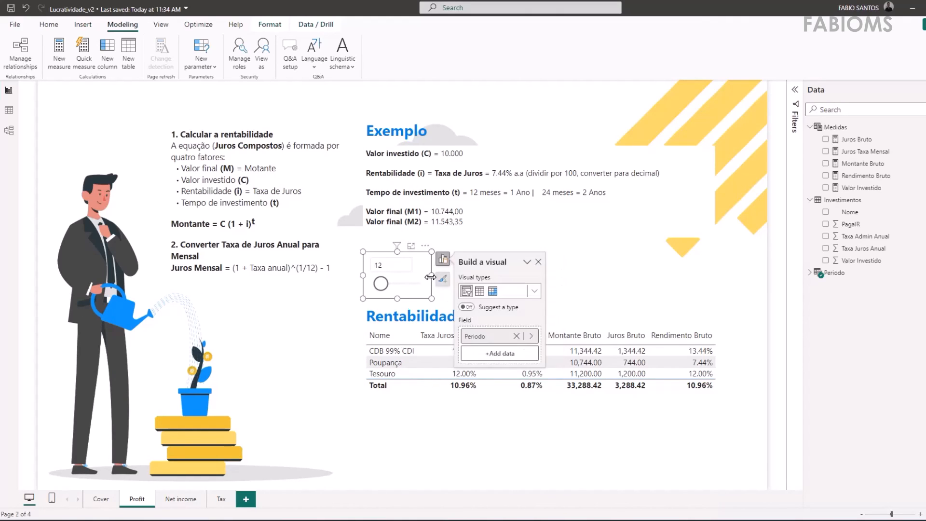
Examine the Periodo column's GENERATESERIES formula and go through its generated rows in the data table.
click(809, 273)
click(852, 285)
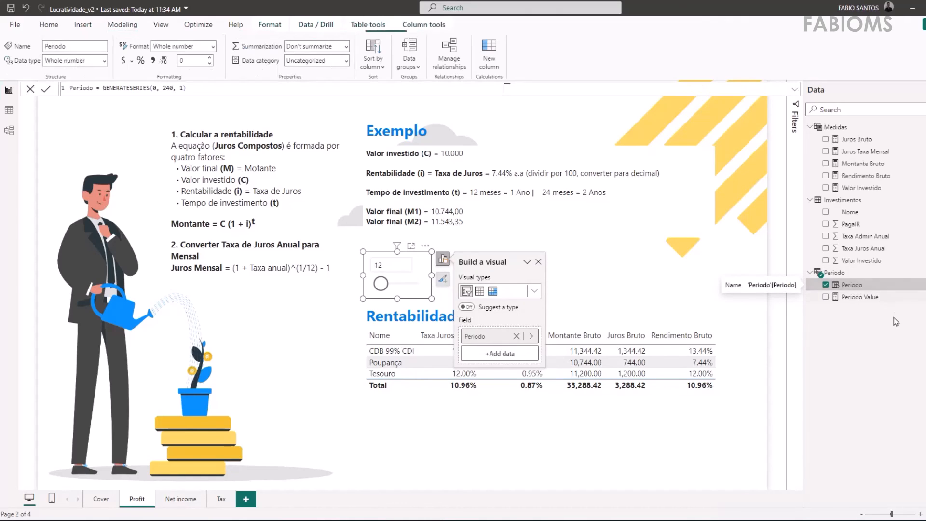
triple_click(72, 85)
click(227, 92)
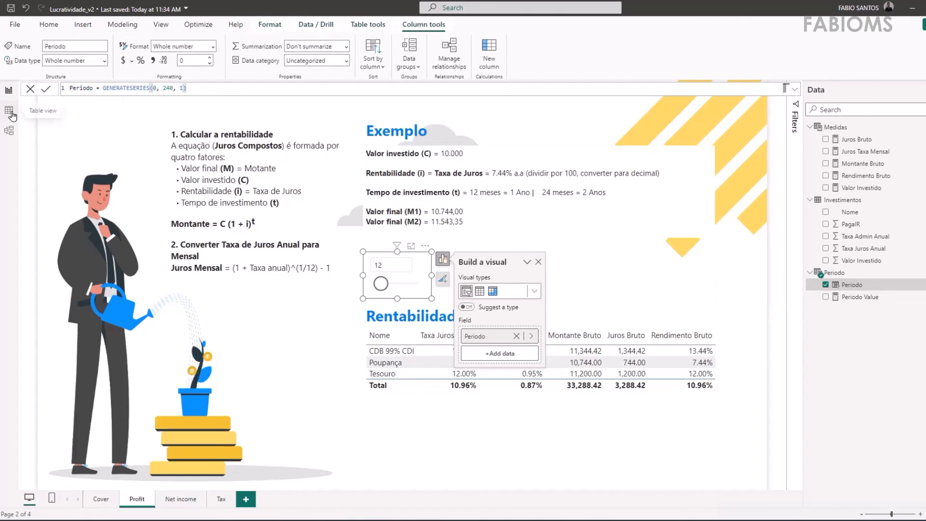
click(8, 110)
click(877, 285)
scroll(43, 420, down, 20)
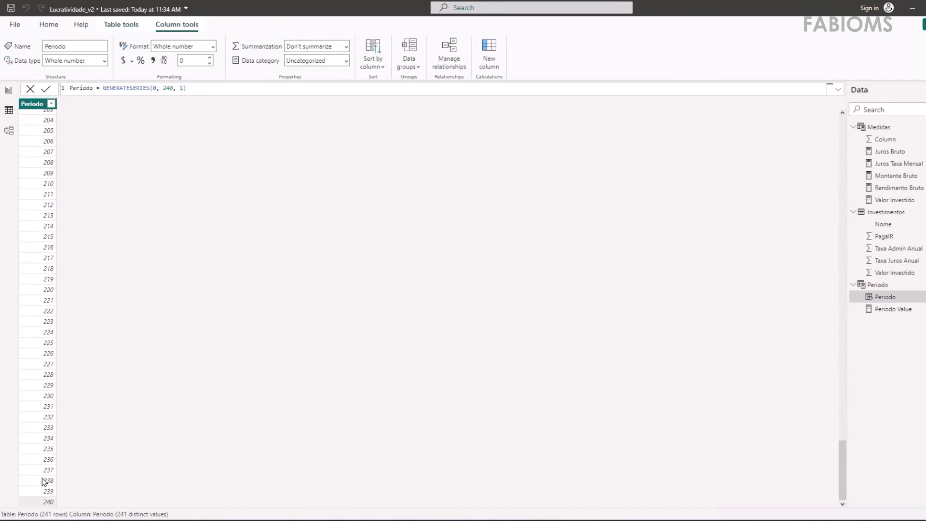
scroll(44, 256, up, 20)
click(9, 90)
Rename the Periodo Value measure to Meses in its formula.
click(860, 297)
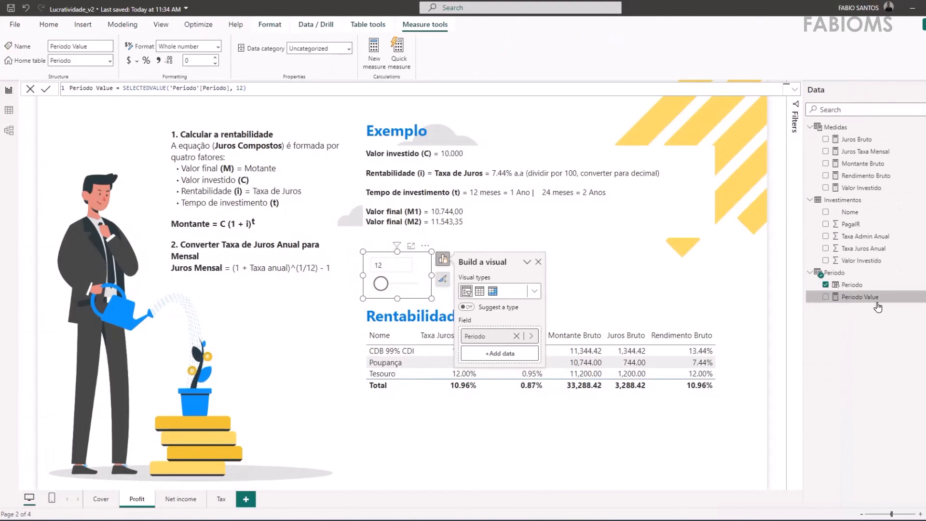
drag(63, 88, 116, 89)
text(MEses)
key(BackSpace)
text(eses)
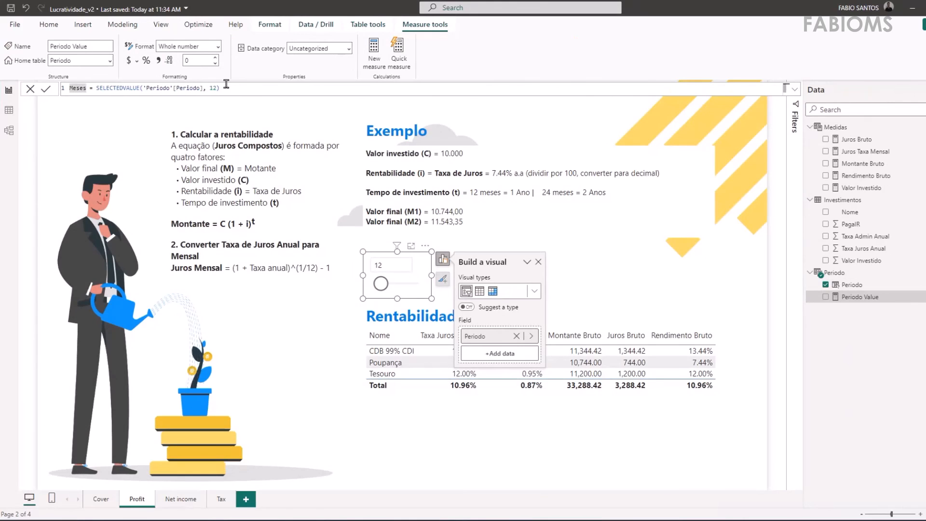
key(Return)
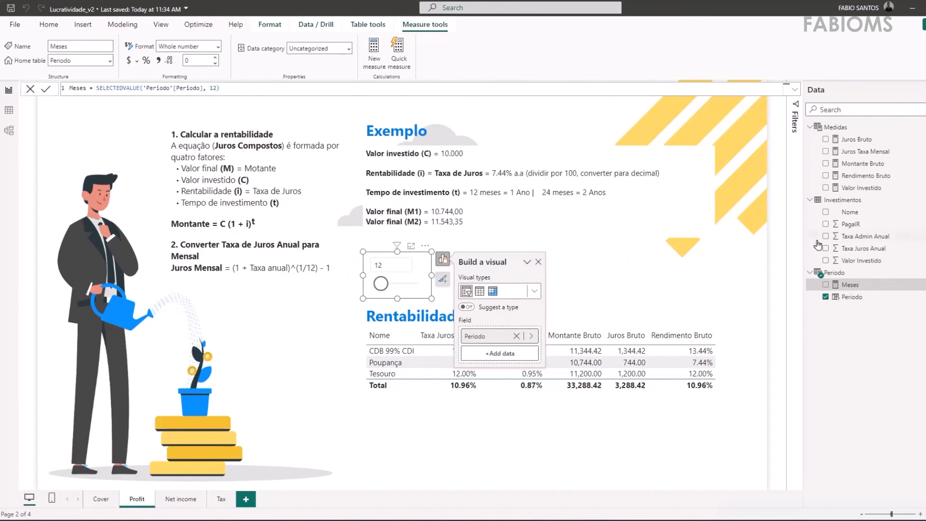
Replace the fixed 12 exponent in the Montante Bruto measure's POWER expression with [Meses].
click(873, 164)
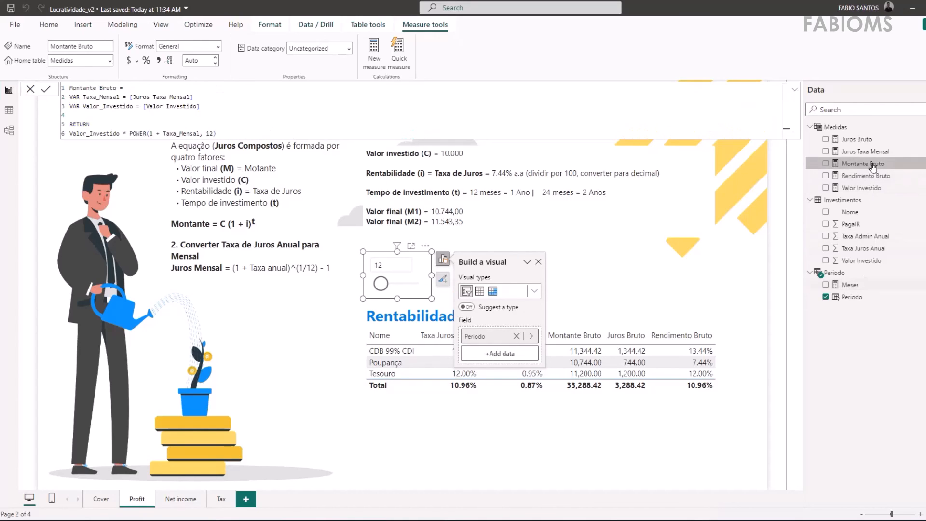
double_click(211, 133)
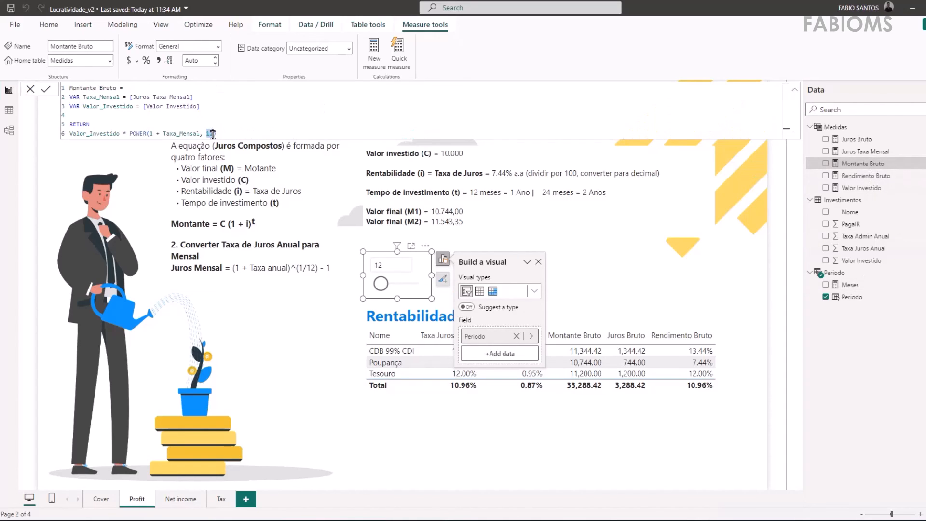
text(Meses)
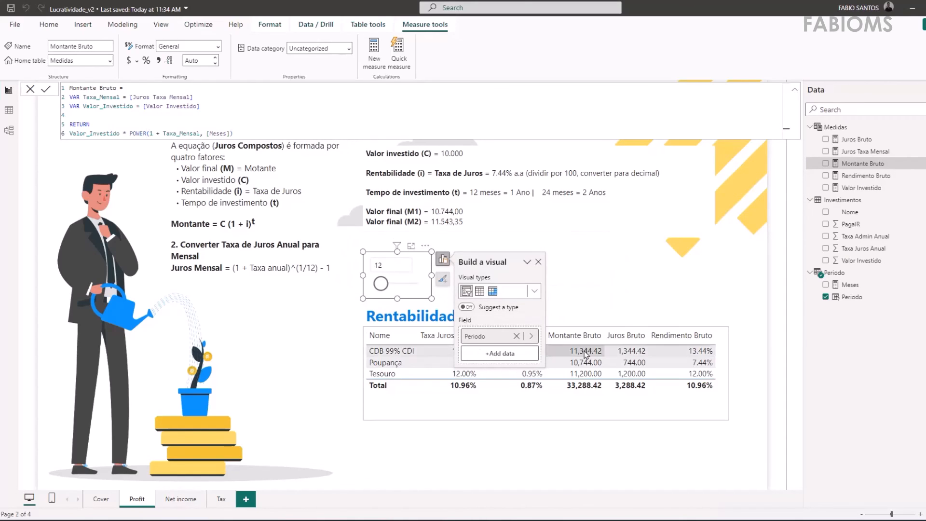
Set the Periodo slicer to 24 and compare the Poupança gross amount with Valor final (M2) in the example.
double_click(381, 265)
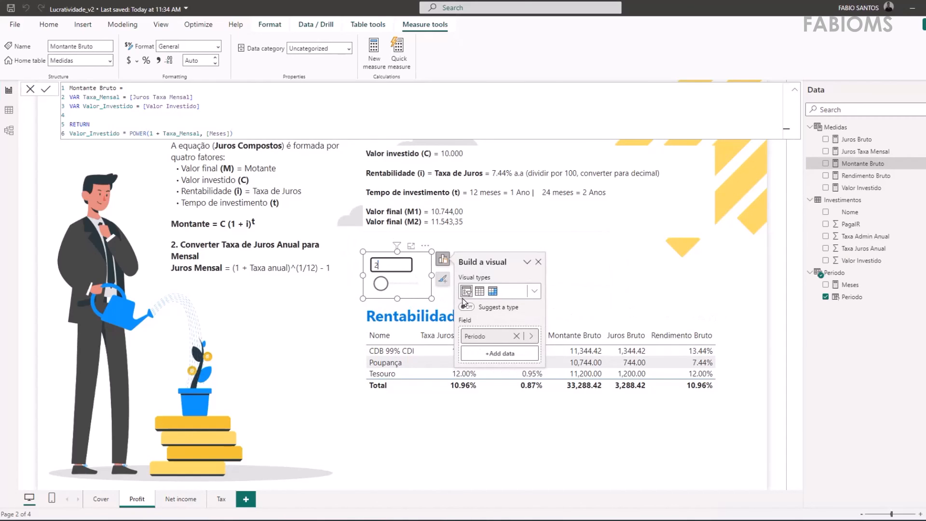
text(24)
key(Return)
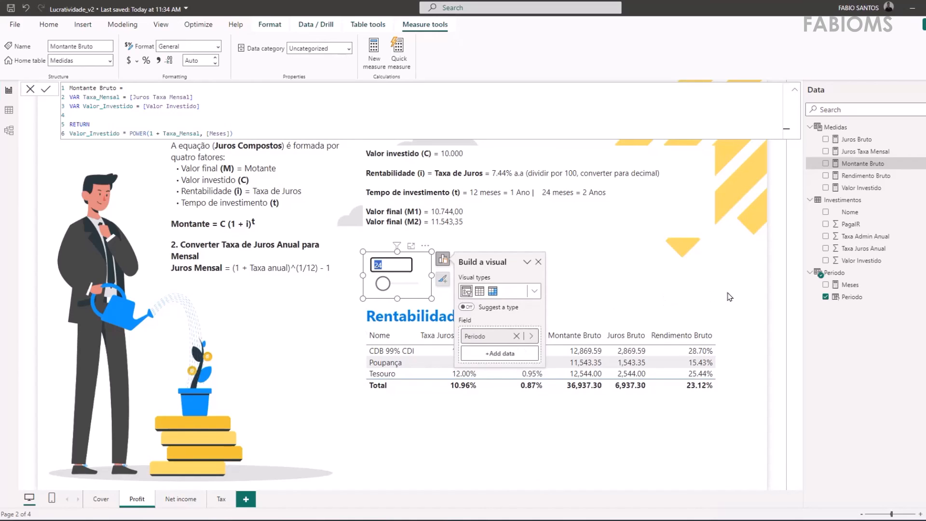
click(538, 262)
click(573, 413)
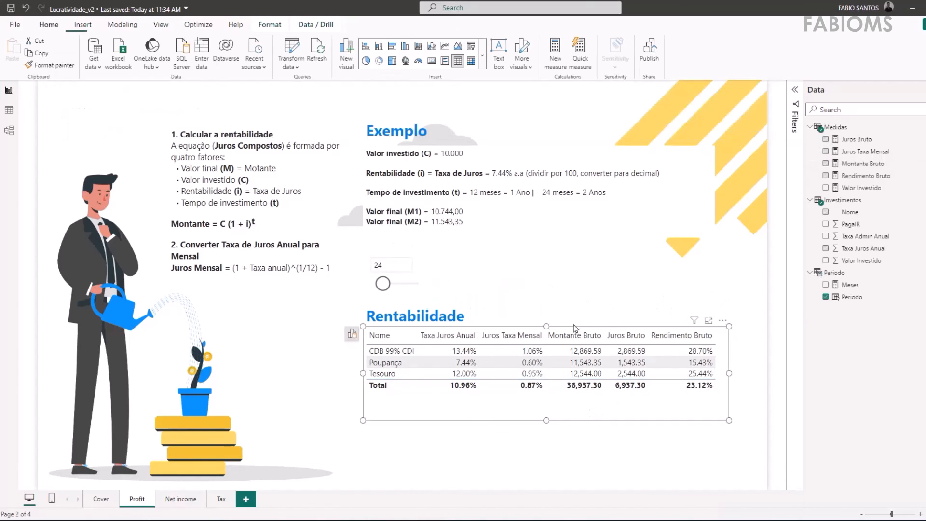
double_click(430, 222)
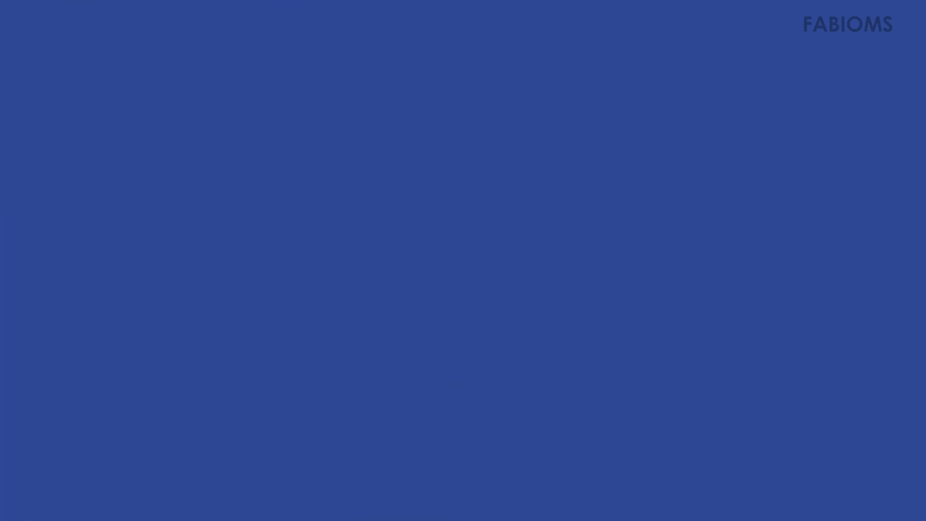